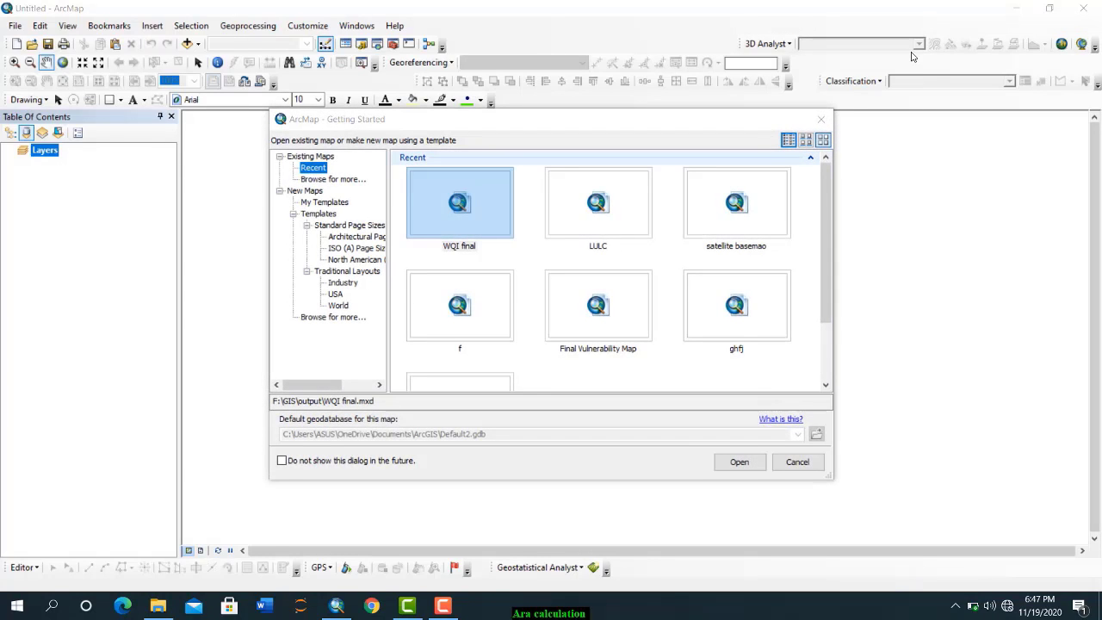
Step: Dismiss the Getting Started dialog so an empty untitled map remains
click(822, 121)
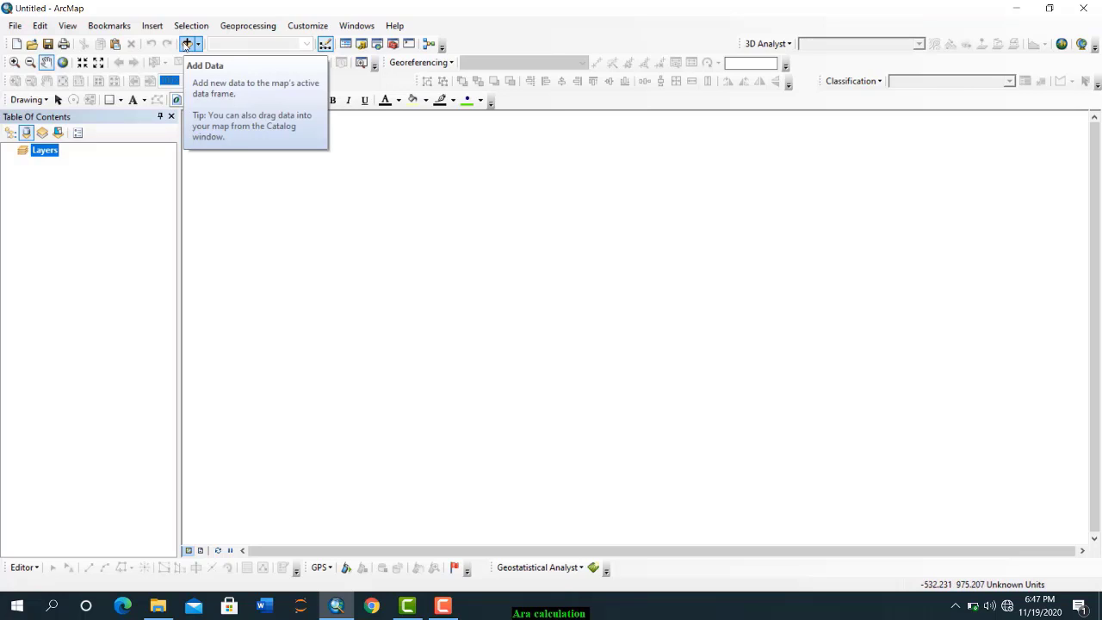
Step: Add study_aret.shp from F:\GIS\shp to the map
click(189, 45)
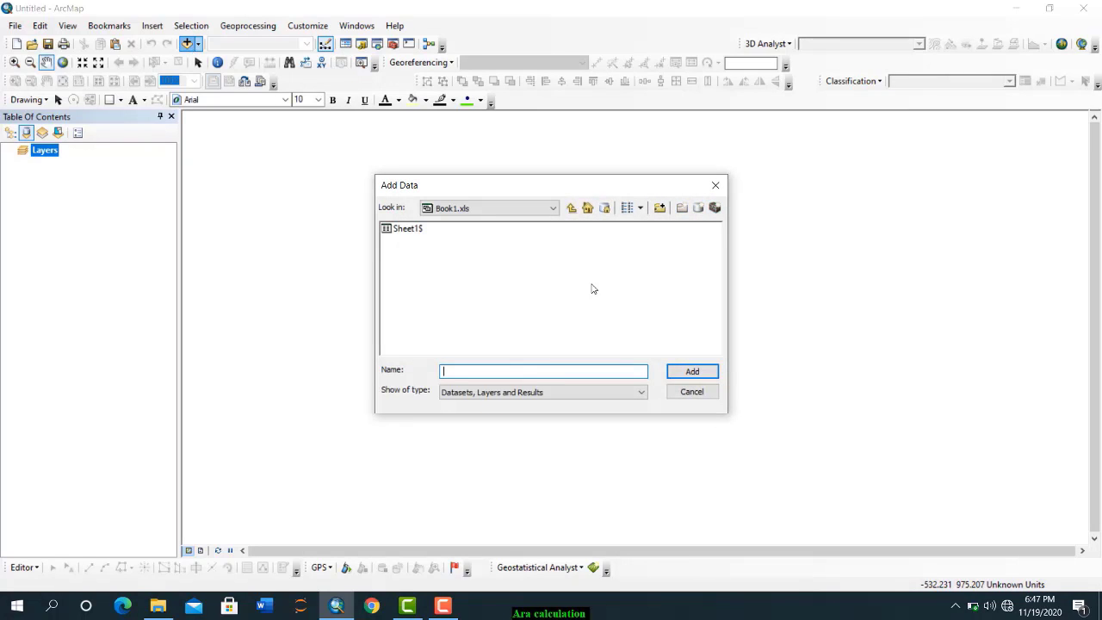
click(570, 210)
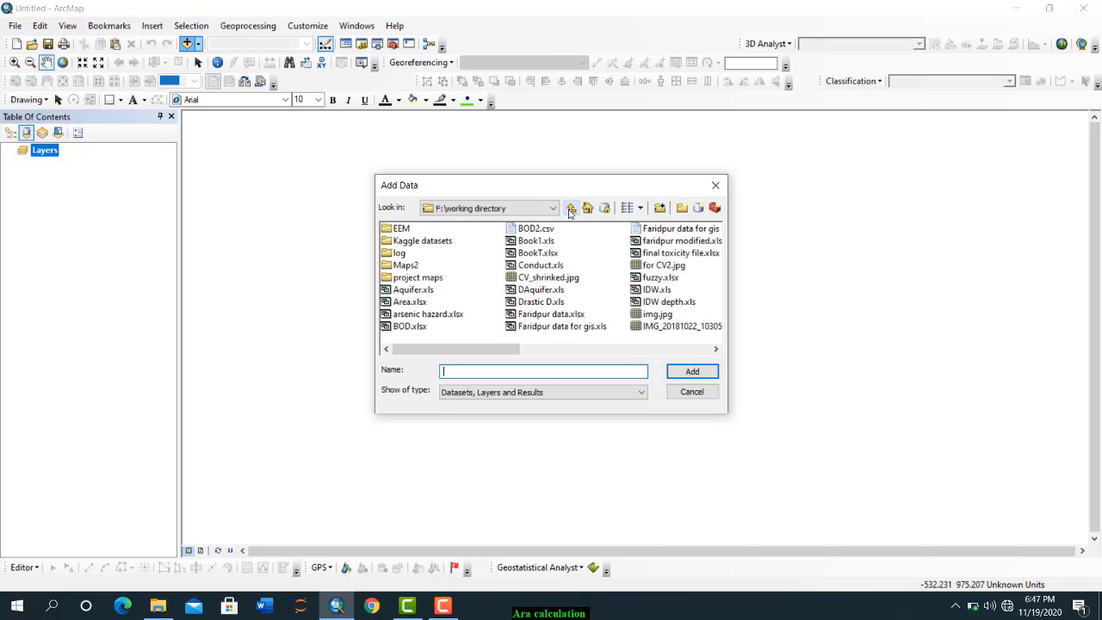
click(570, 211)
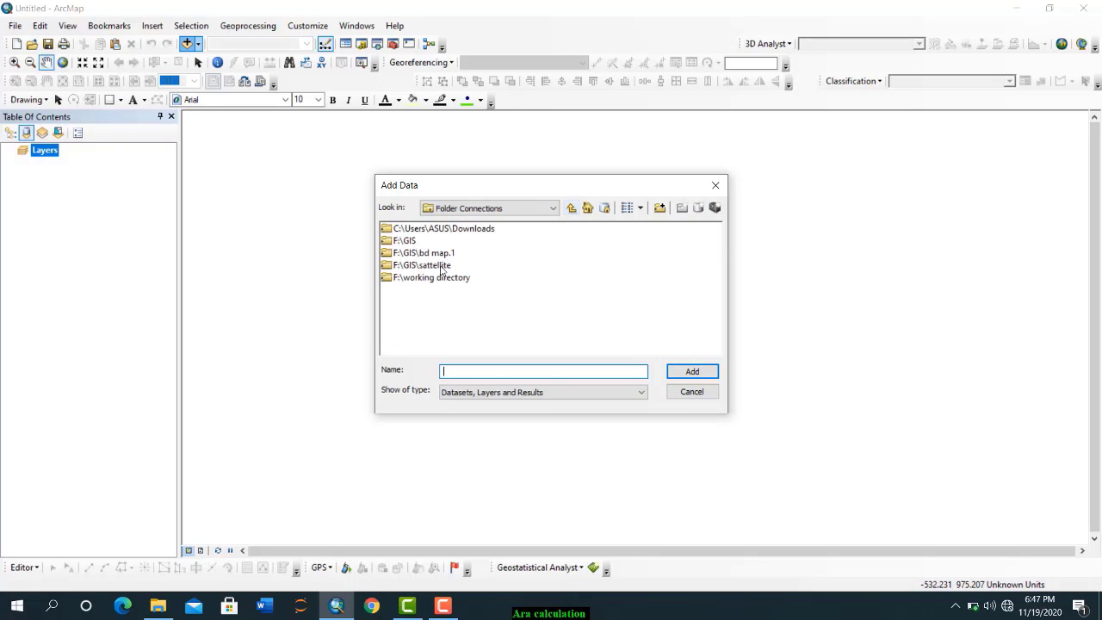
double_click(411, 242)
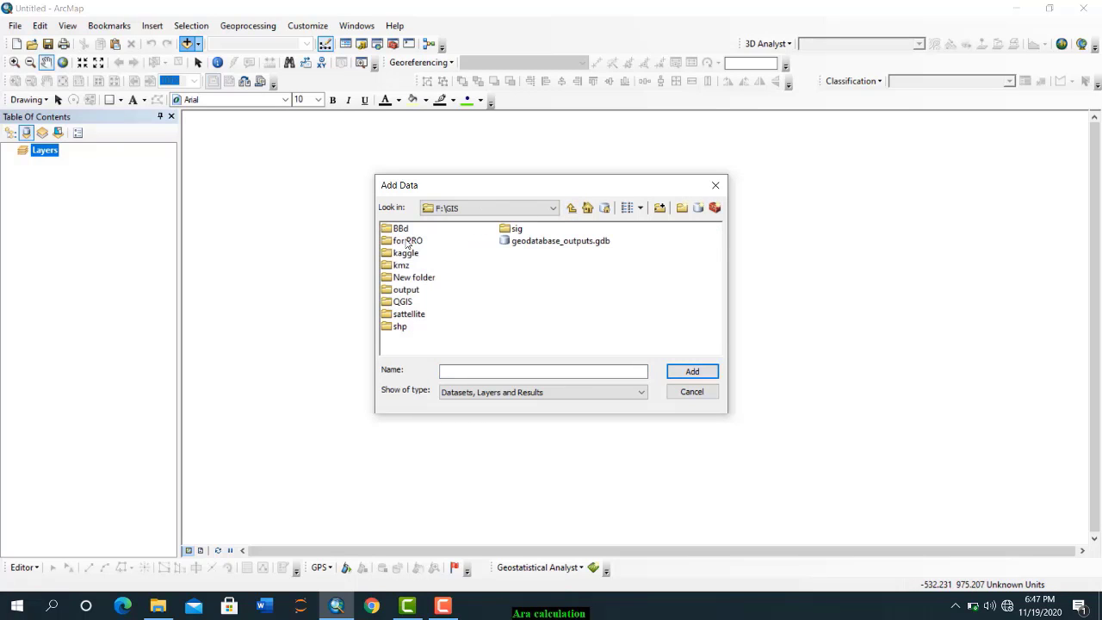
double_click(400, 327)
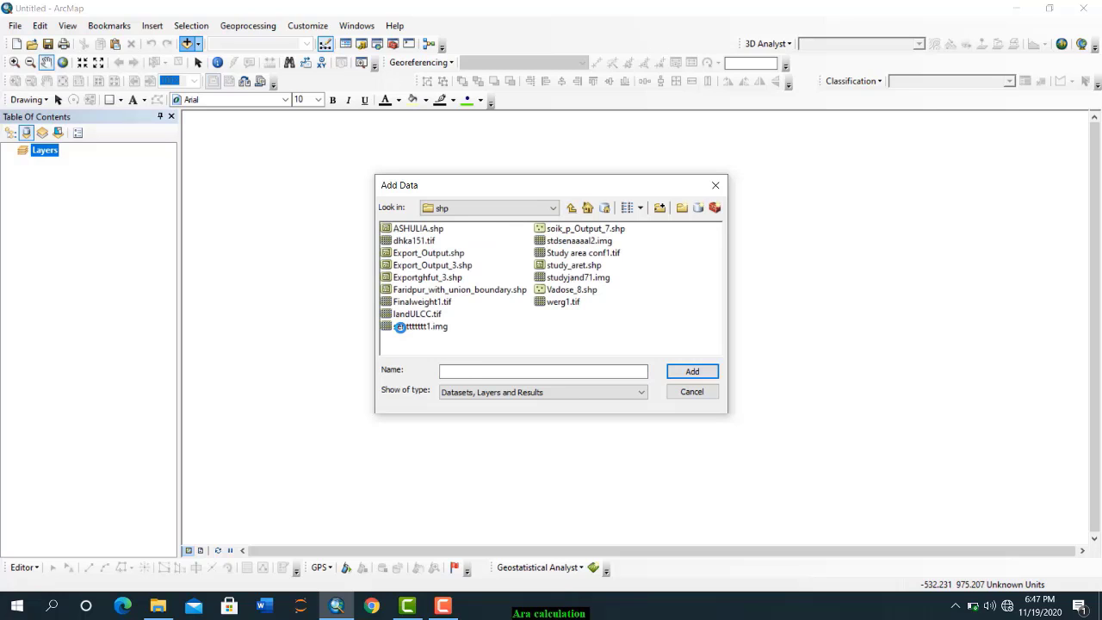
double_click(565, 266)
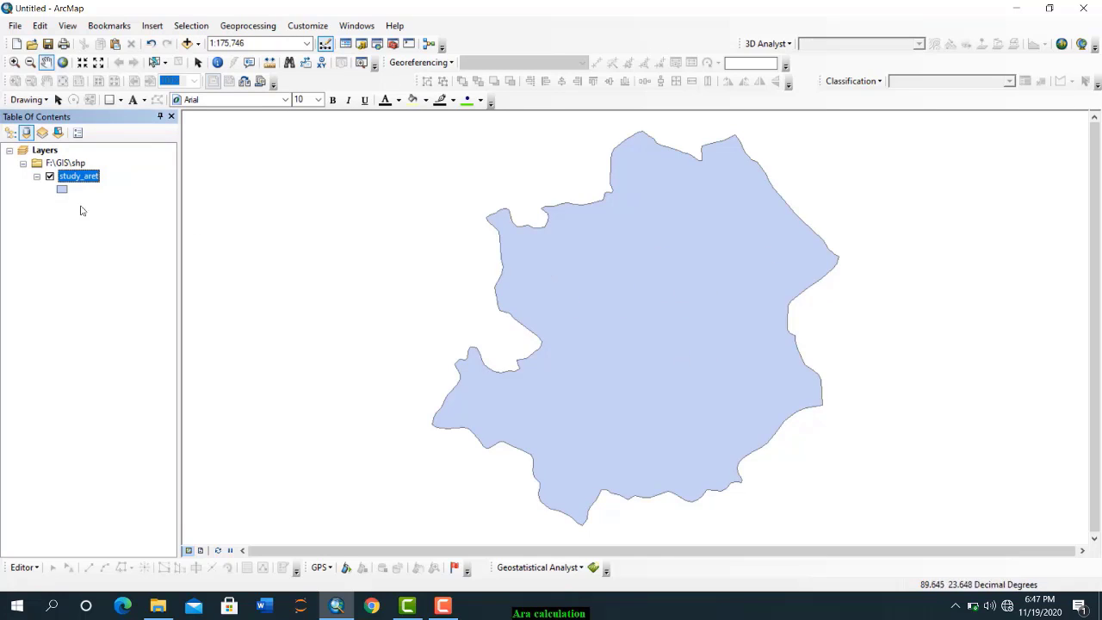
Step: Start Add XY Data and pick Sheet1$ from F:\working directory\Book1.xls as the table
click(328, 611)
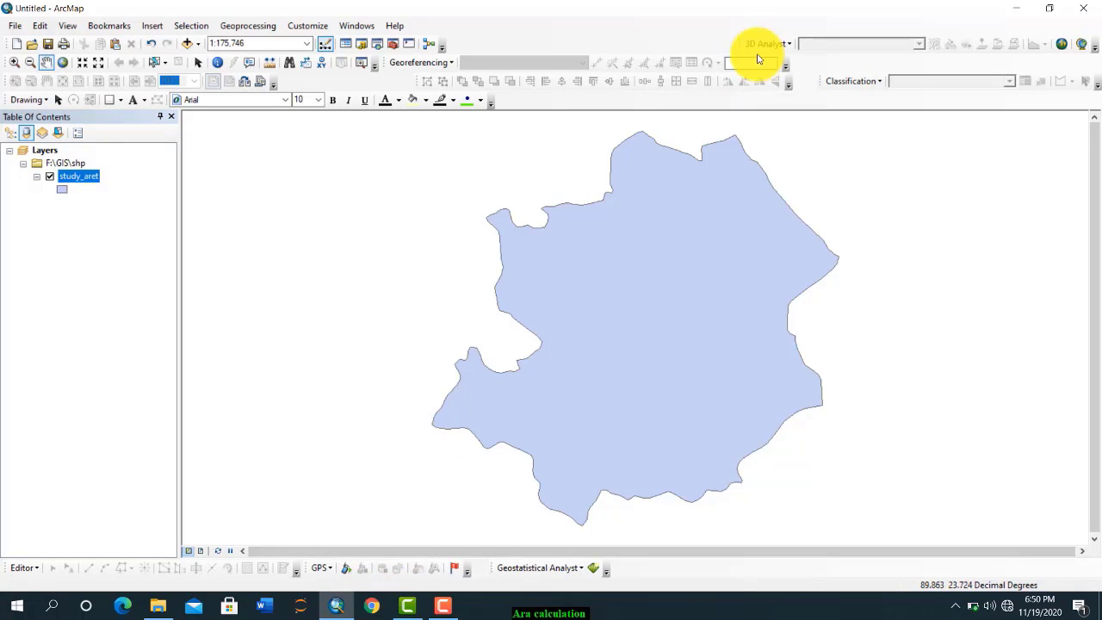
click(12, 27)
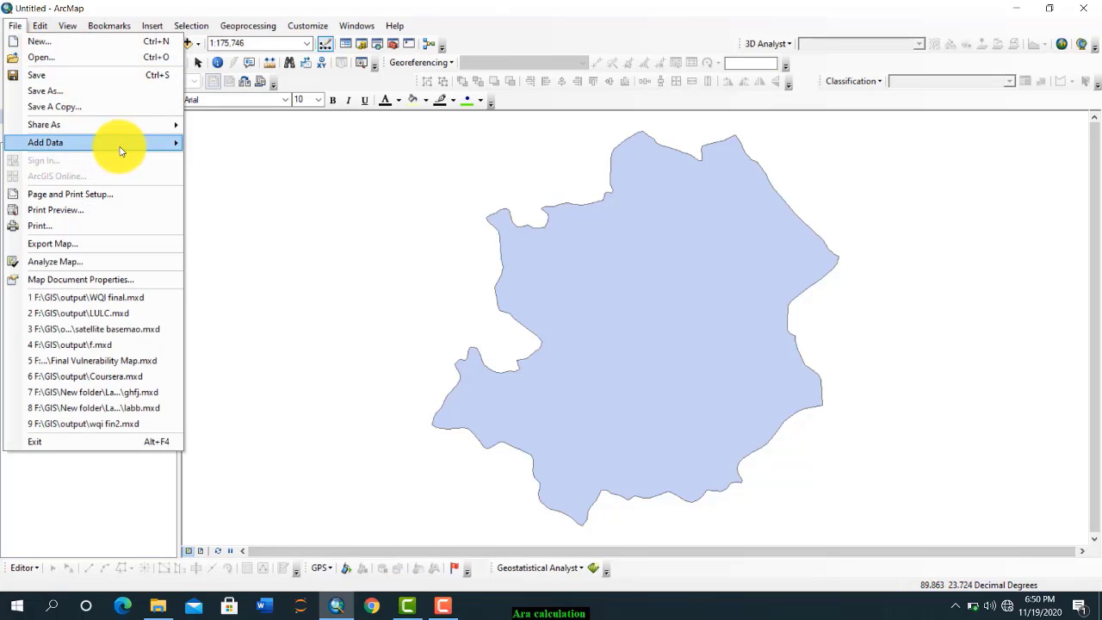
mouse_move(122, 151)
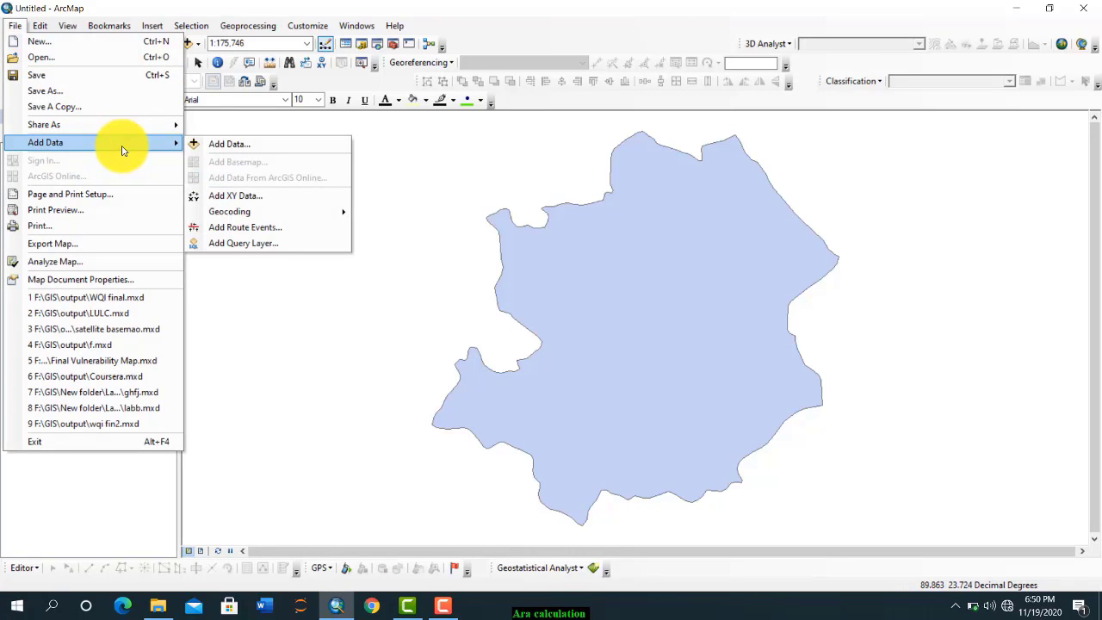
click(263, 196)
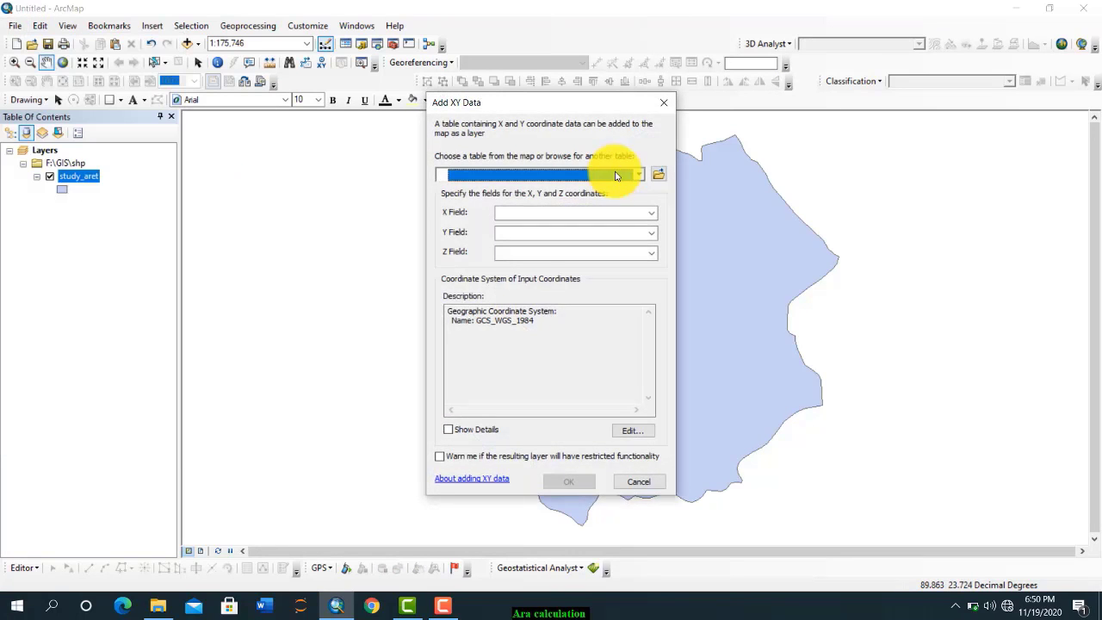
click(659, 175)
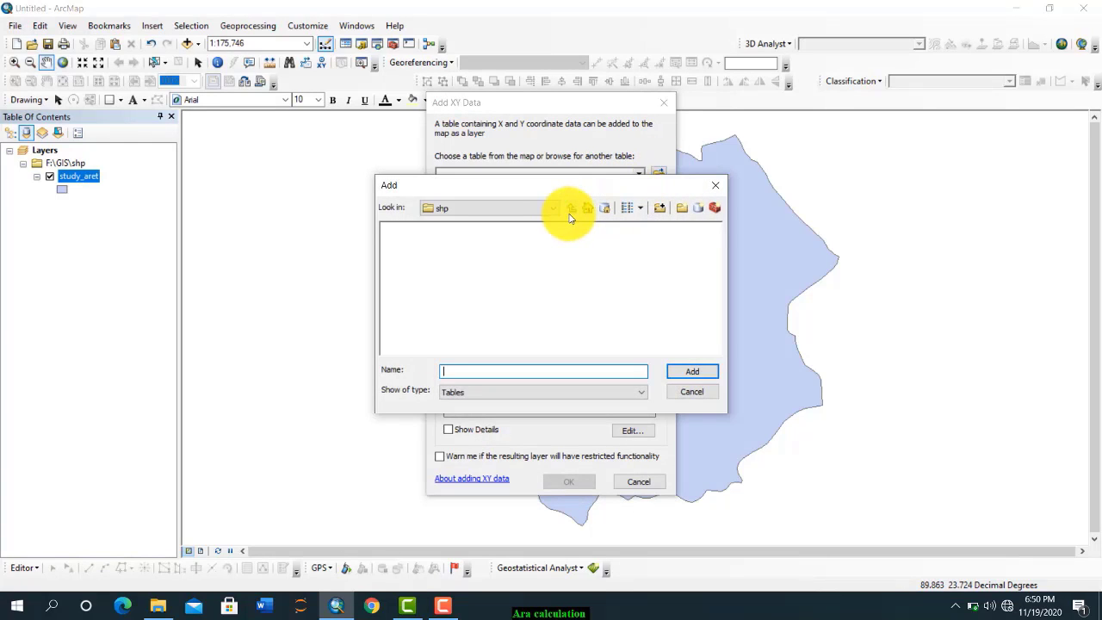
click(570, 210)
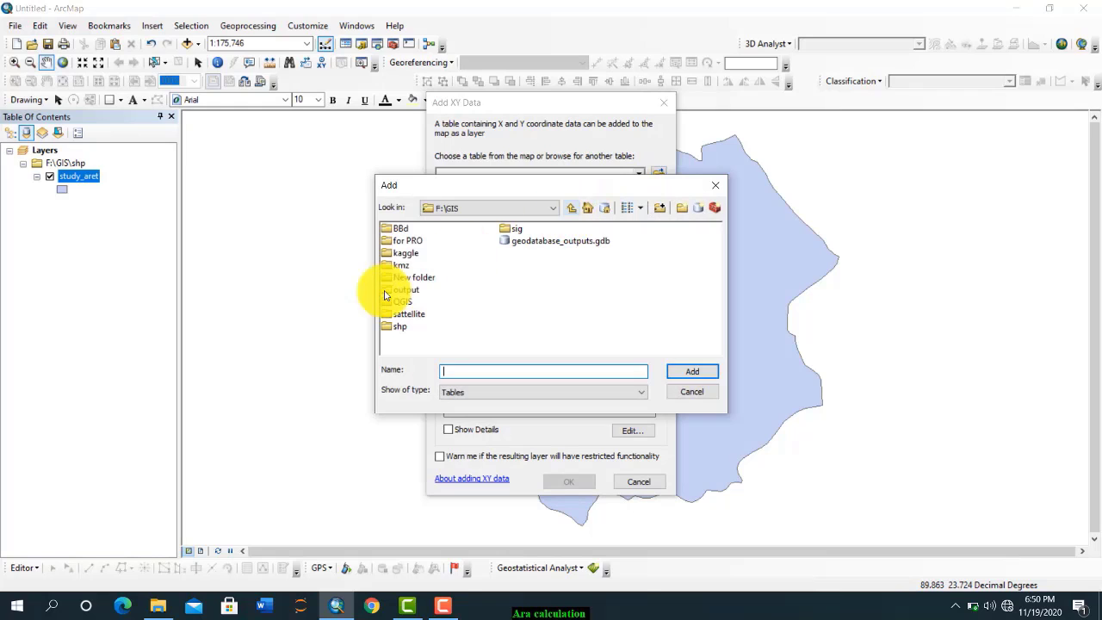
click(570, 211)
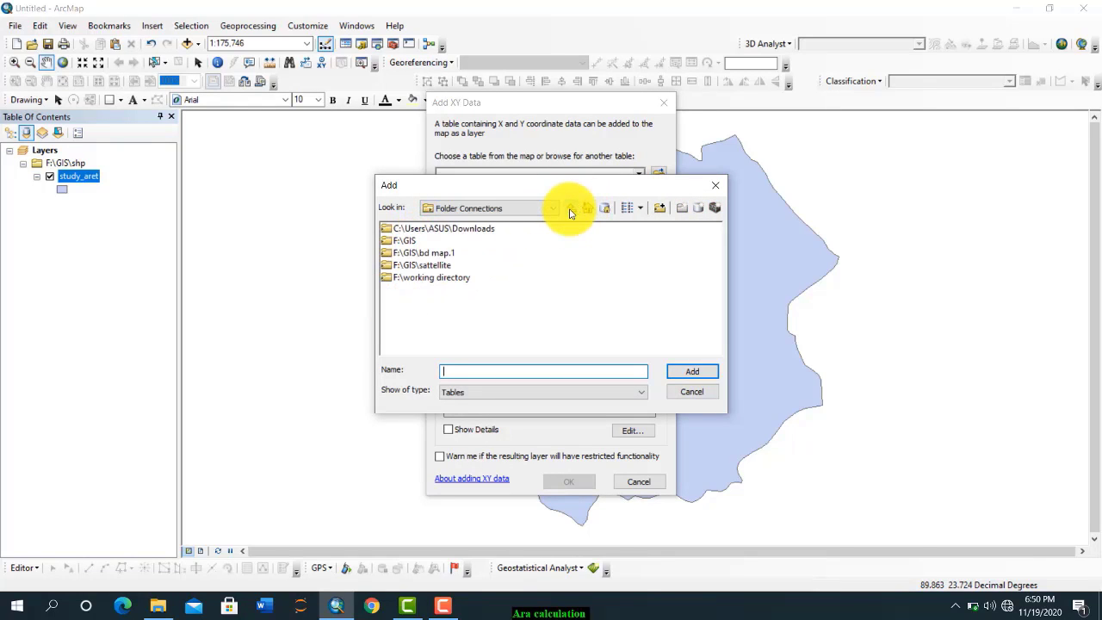
double_click(435, 279)
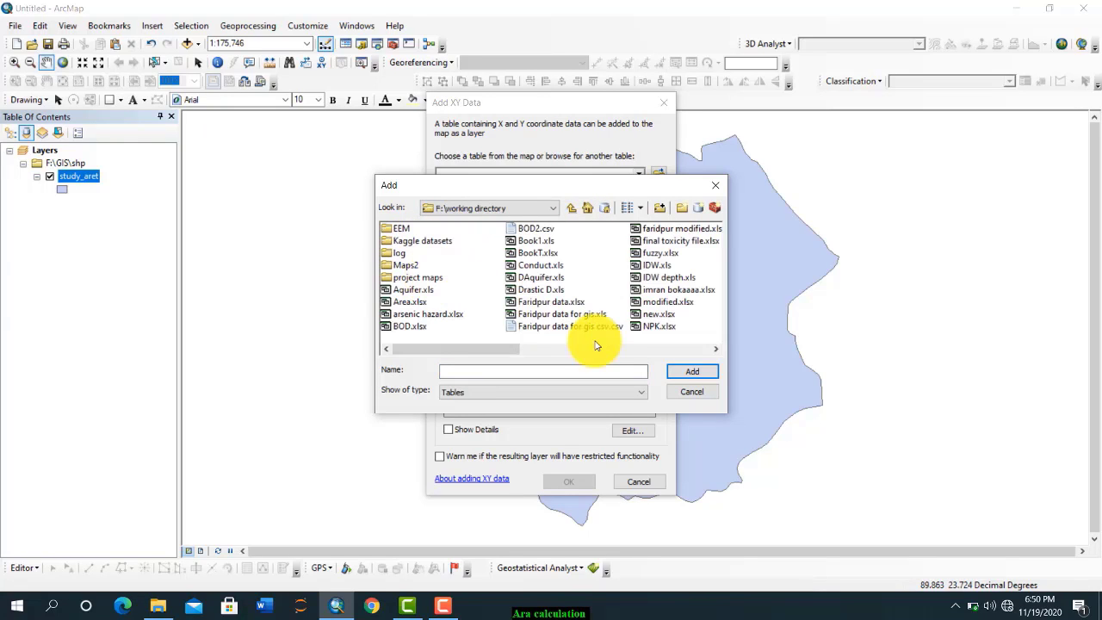
double_click(543, 242)
double_click(399, 228)
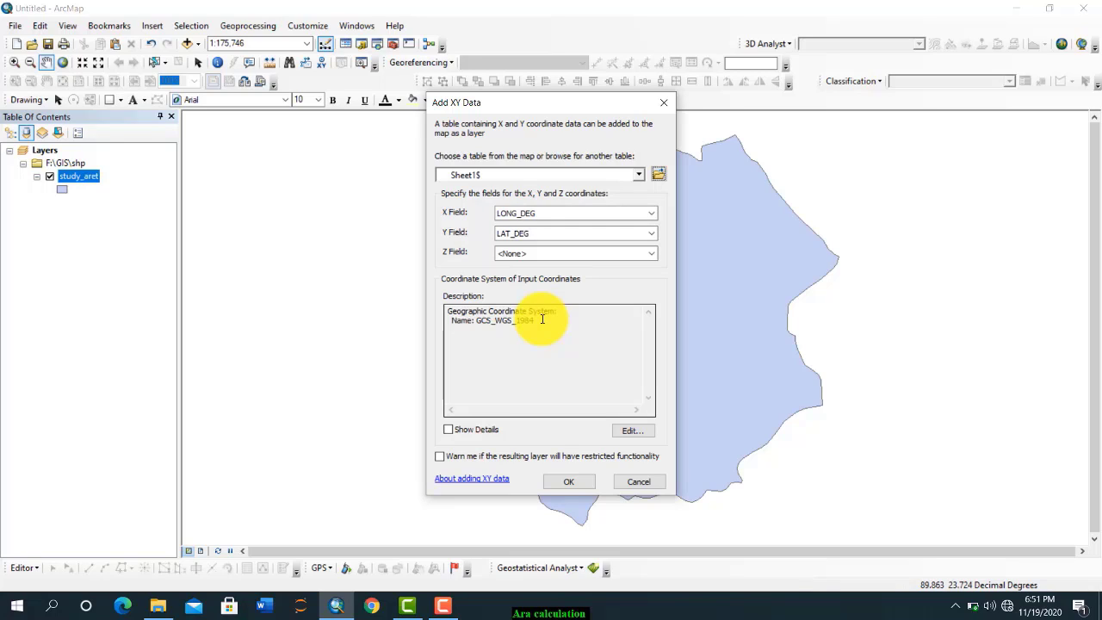
Step: Check that the input coordinate system description reads GCS_WGS_1984
click(542, 320)
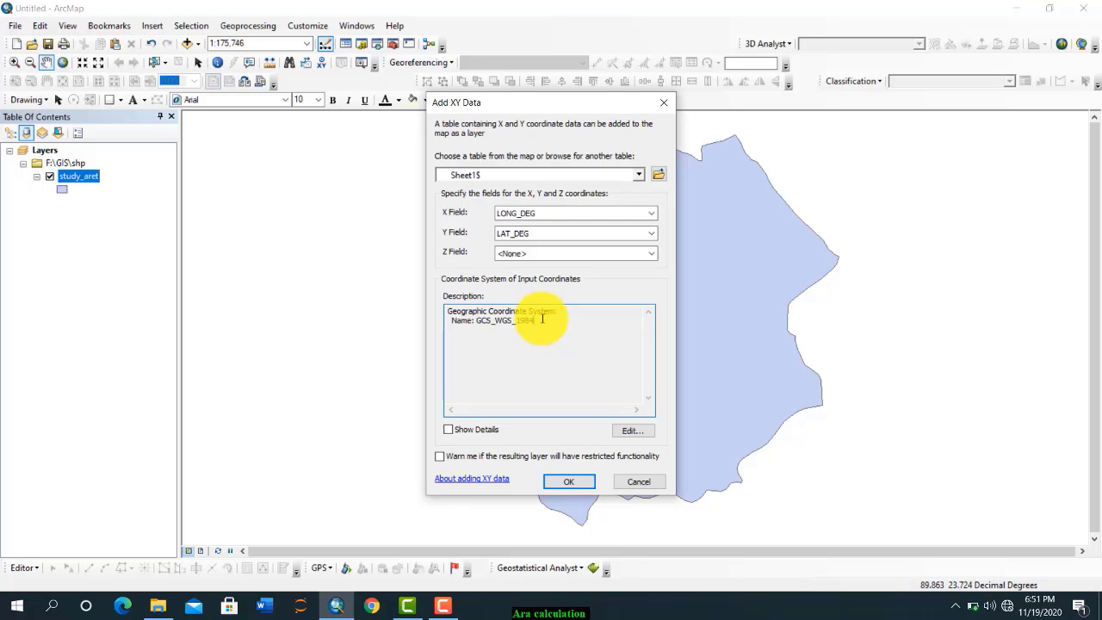
key(ctrl+a)
key(Right)
drag(510, 324, 498, 321)
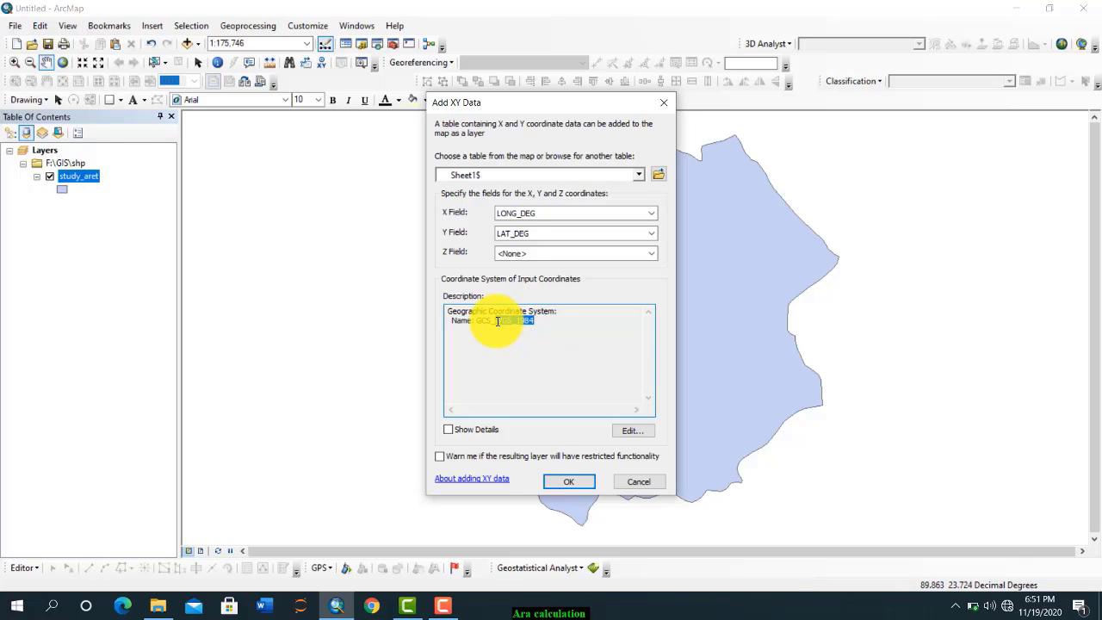
click(544, 338)
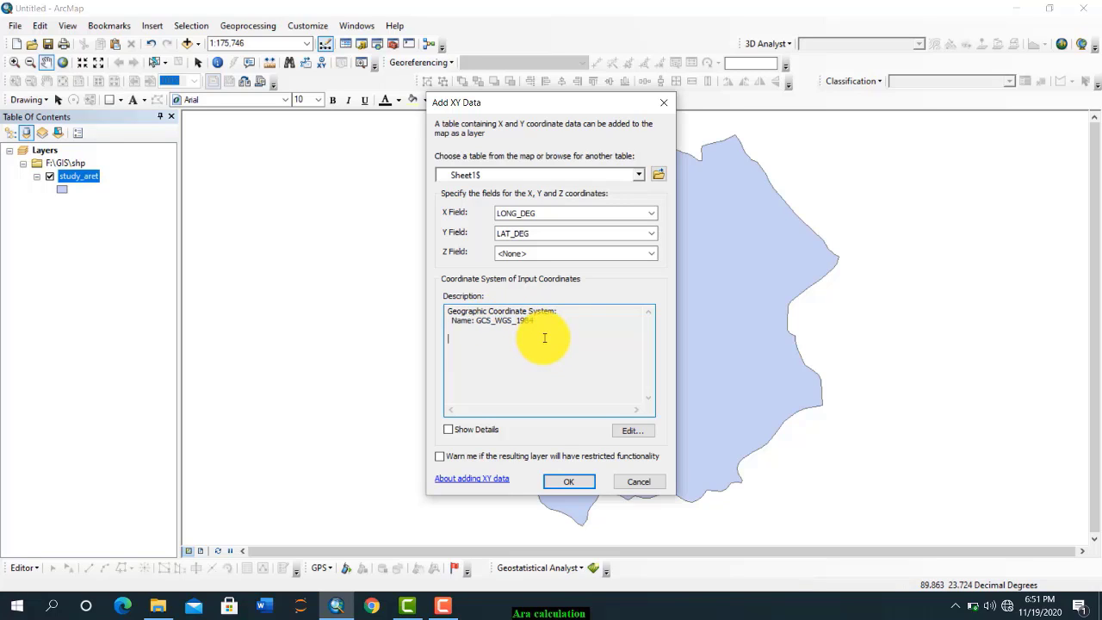
Step: Choose WGS 1984 under Geographic > World and plot the Sheet1$ Events points
click(631, 430)
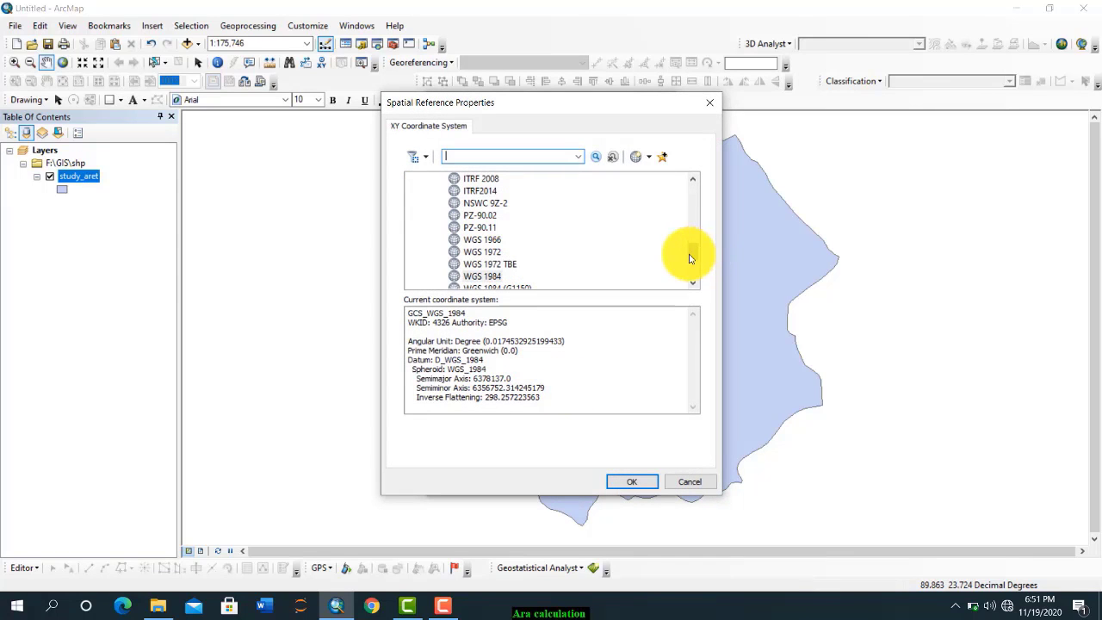
drag(690, 258, 694, 184)
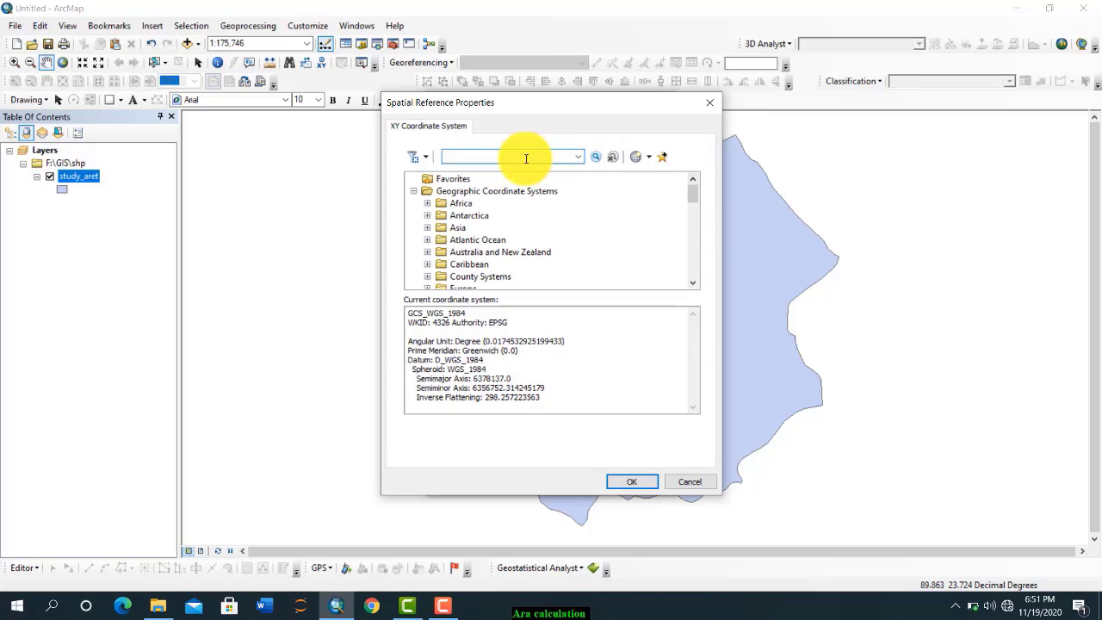
click(414, 191)
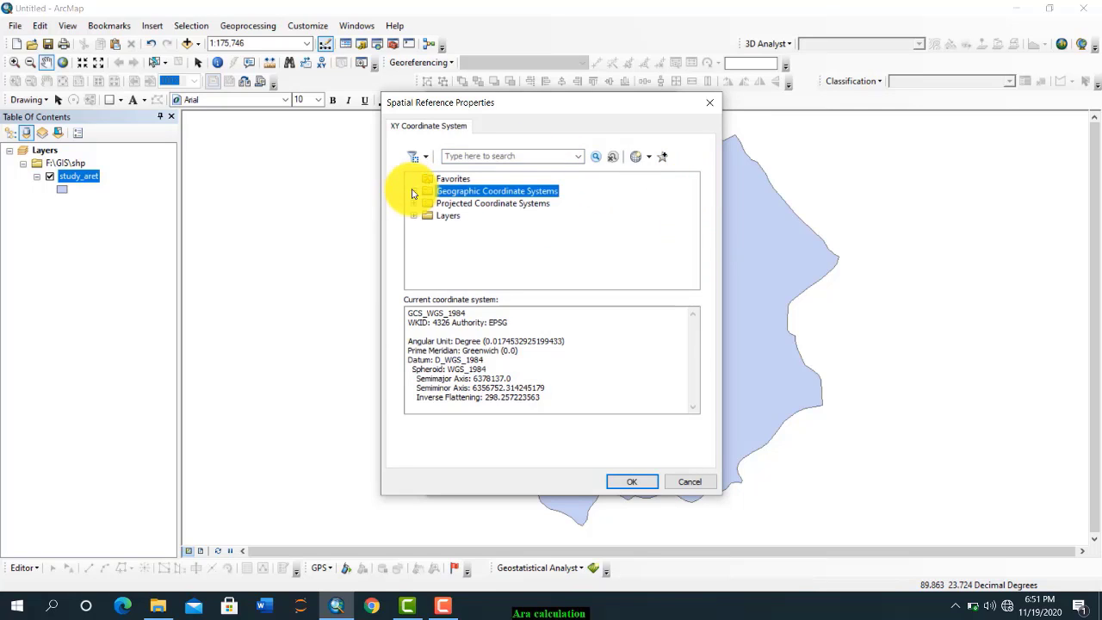
click(413, 191)
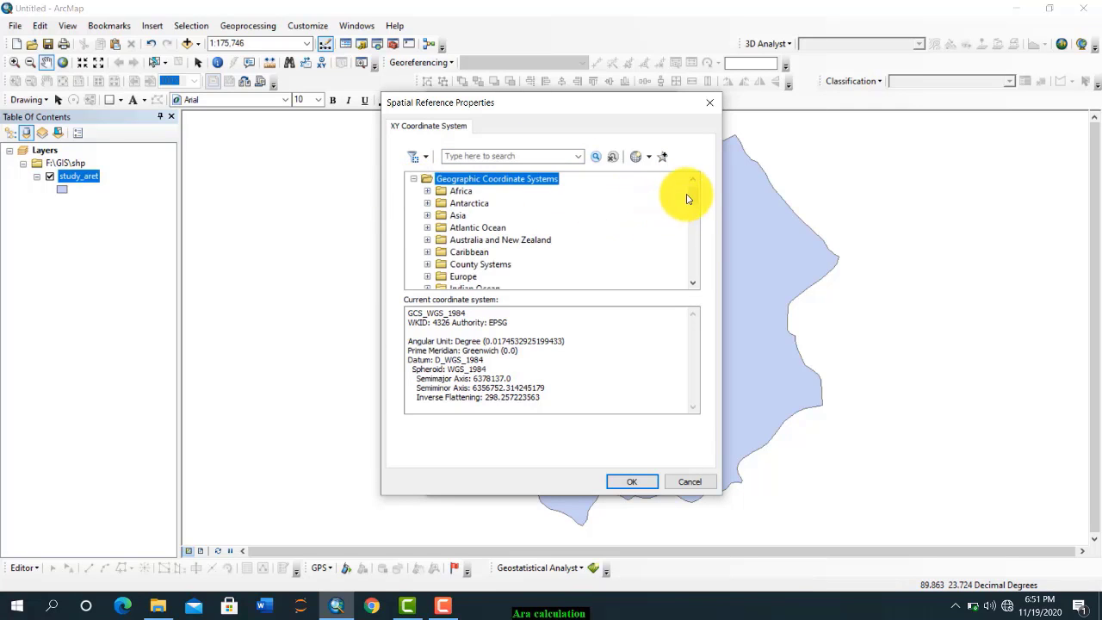
drag(695, 199, 696, 221)
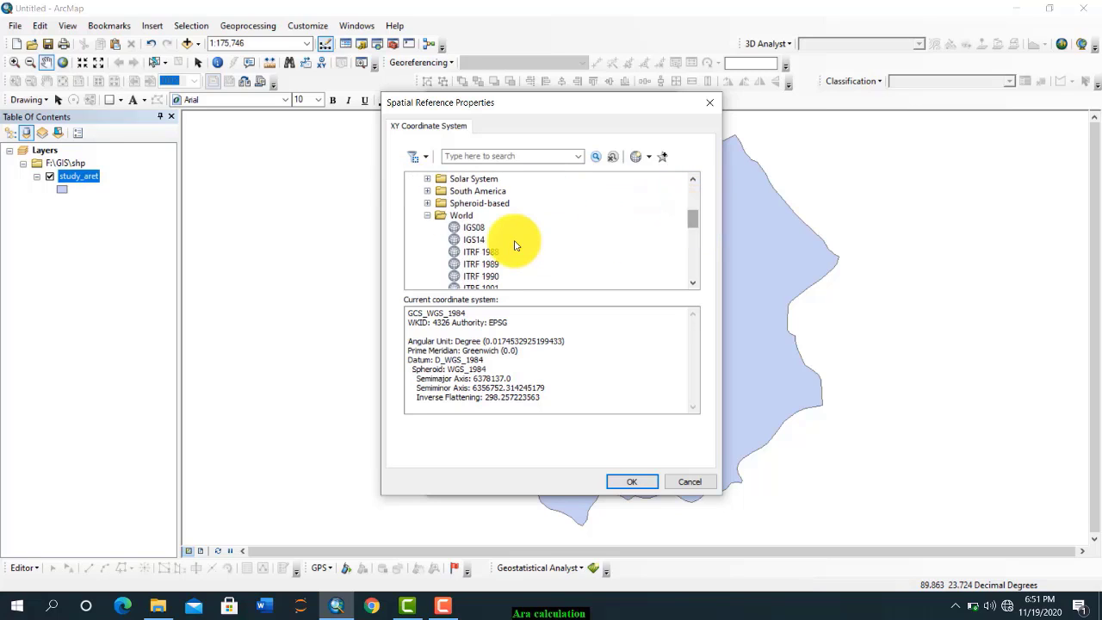
click(430, 219)
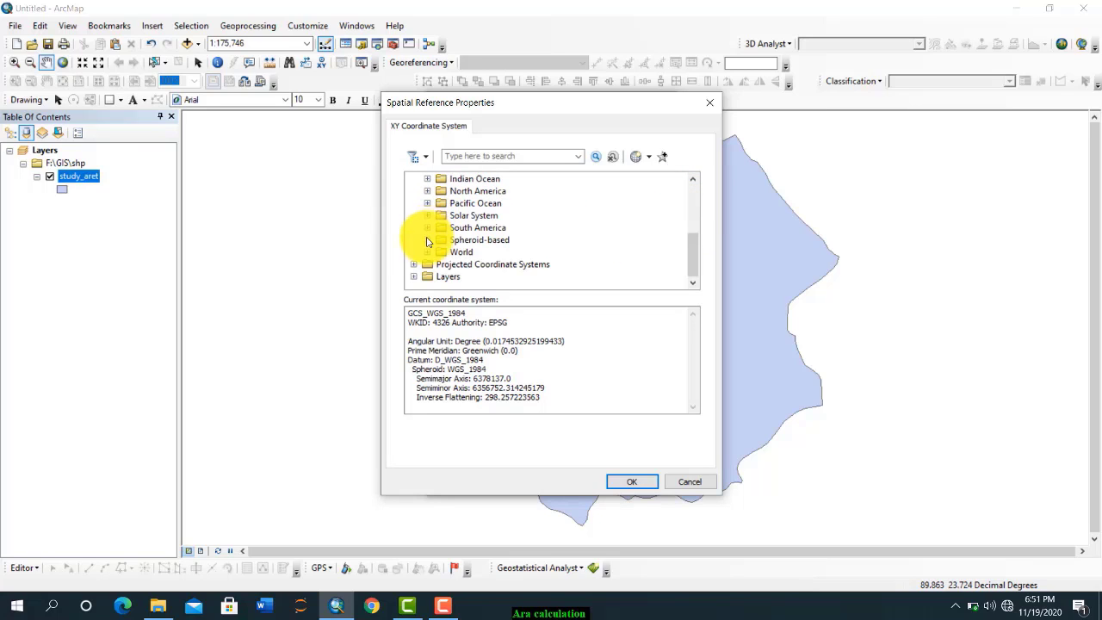
click(429, 252)
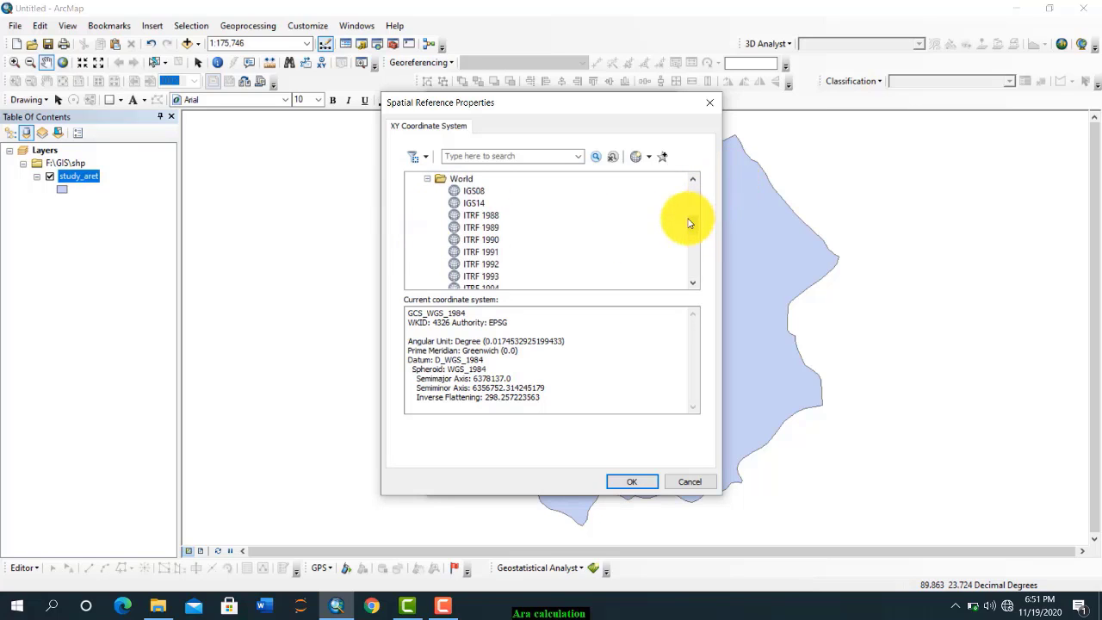
drag(688, 223, 696, 253)
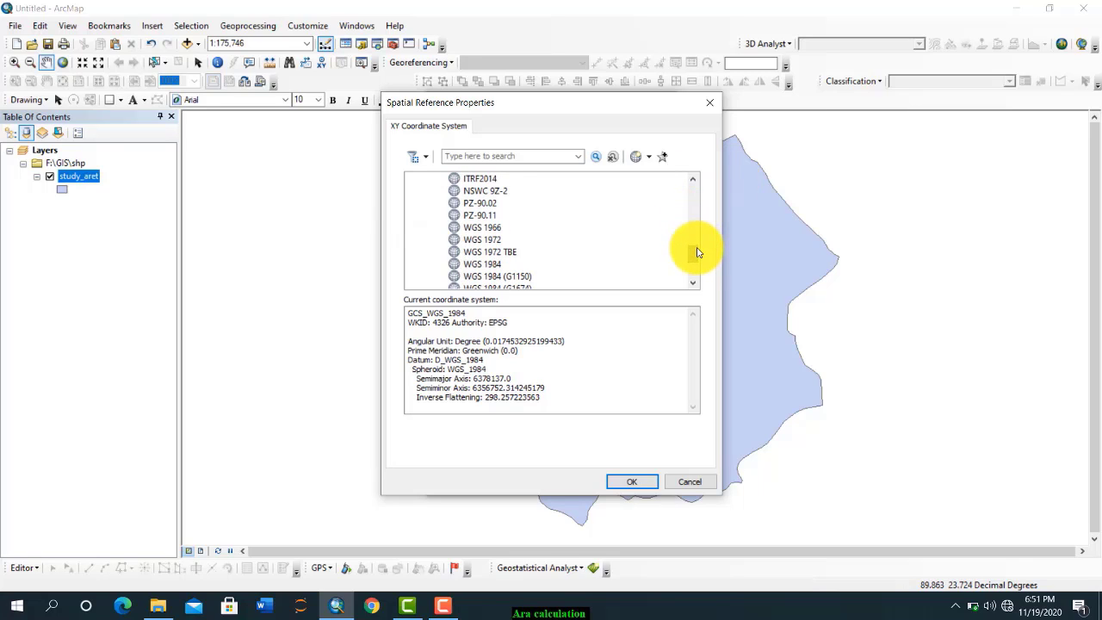
click(484, 264)
click(642, 484)
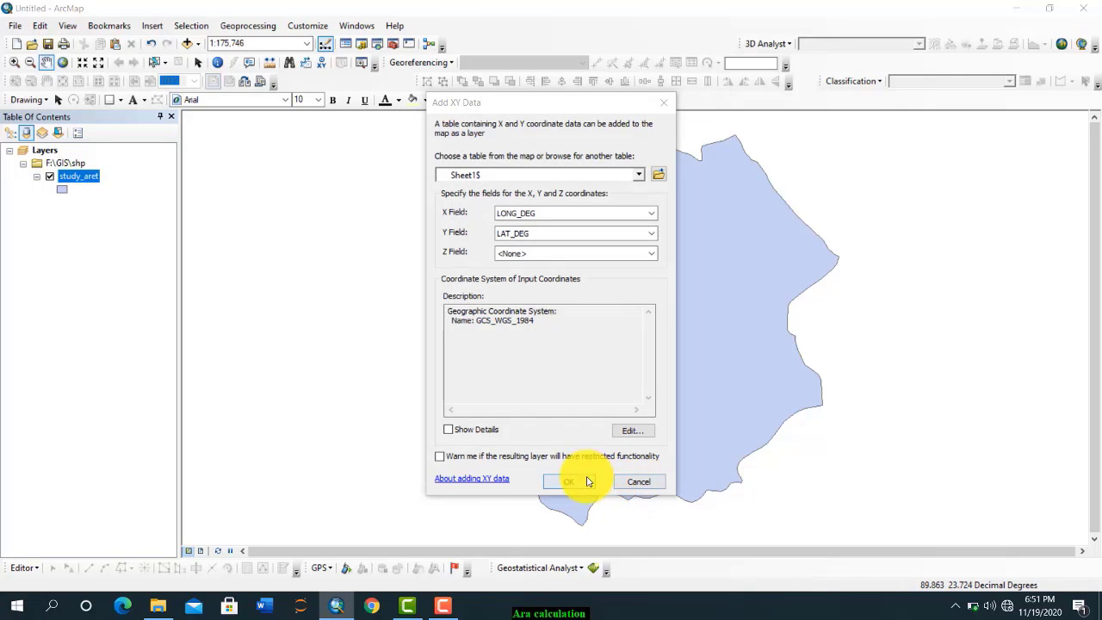
click(578, 482)
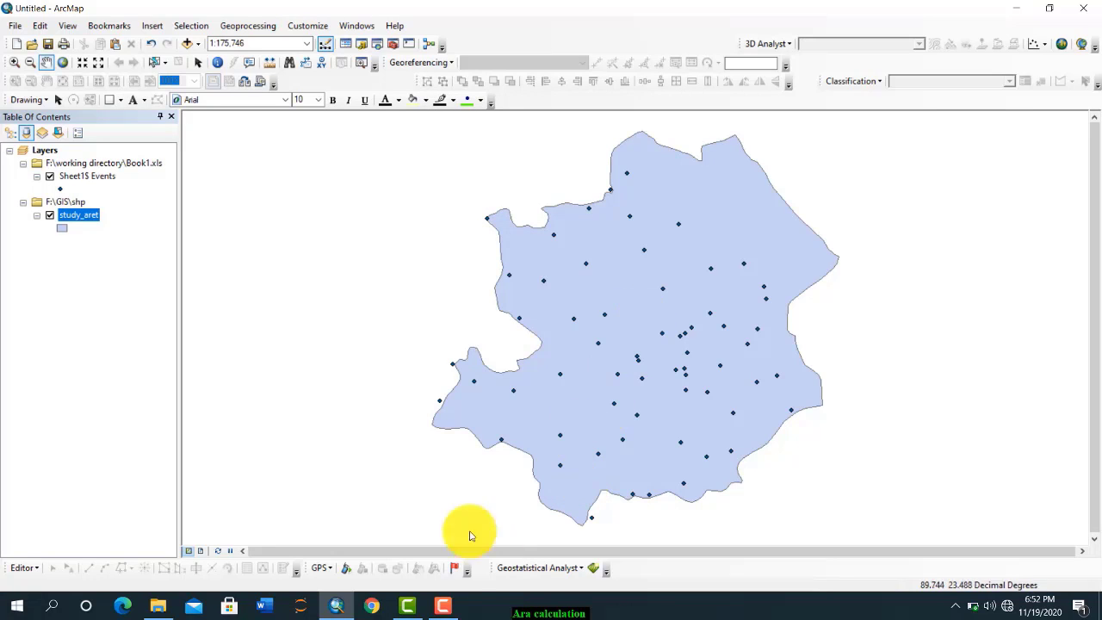
Step: Minimize ArcMap, launch Excel 2016 and open the recent Book1 workbook
click(1016, 8)
right_click(621, 147)
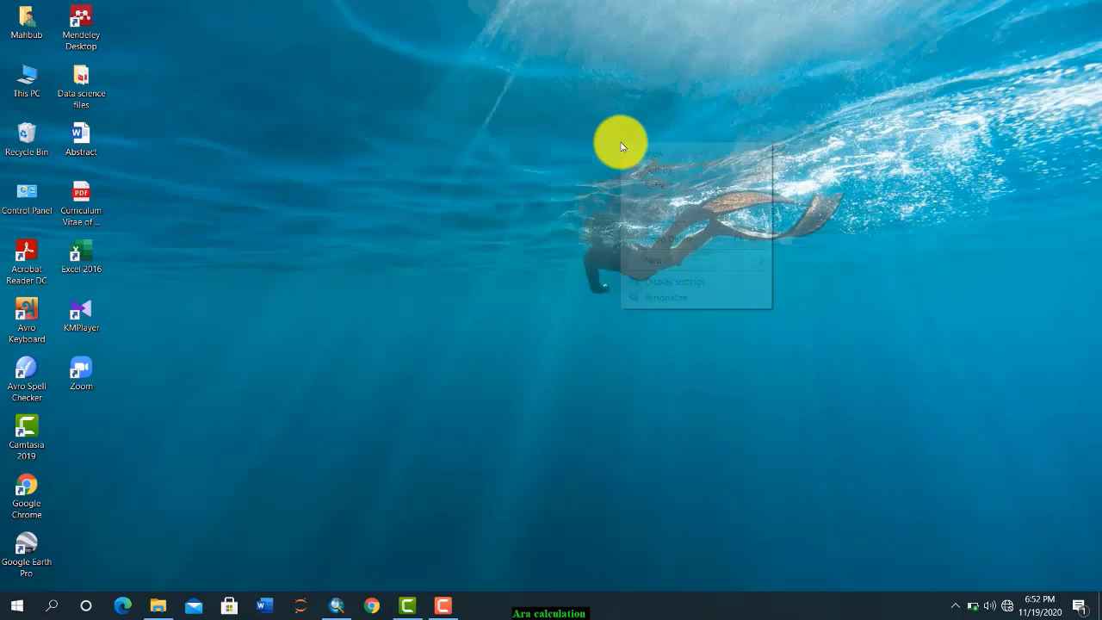
click(645, 186)
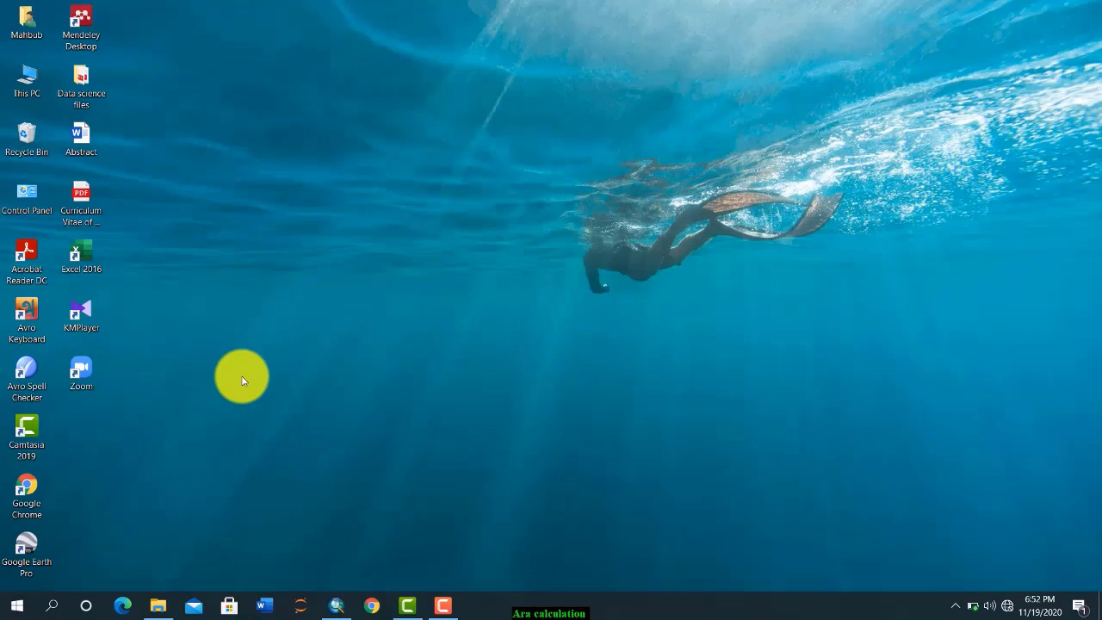
double_click(79, 250)
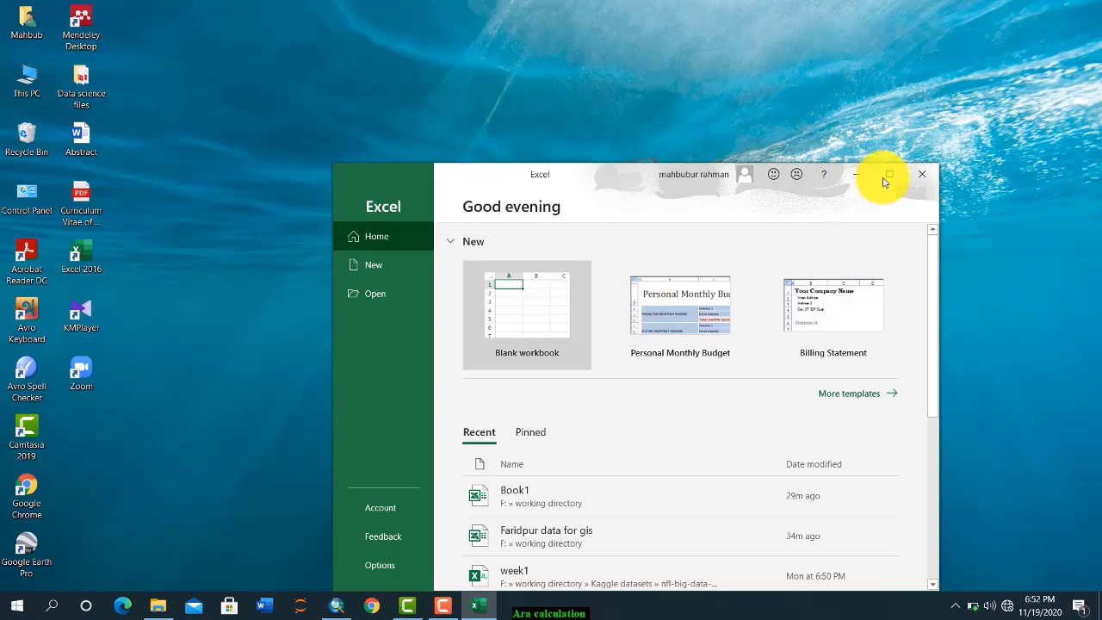
click(884, 182)
click(455, 336)
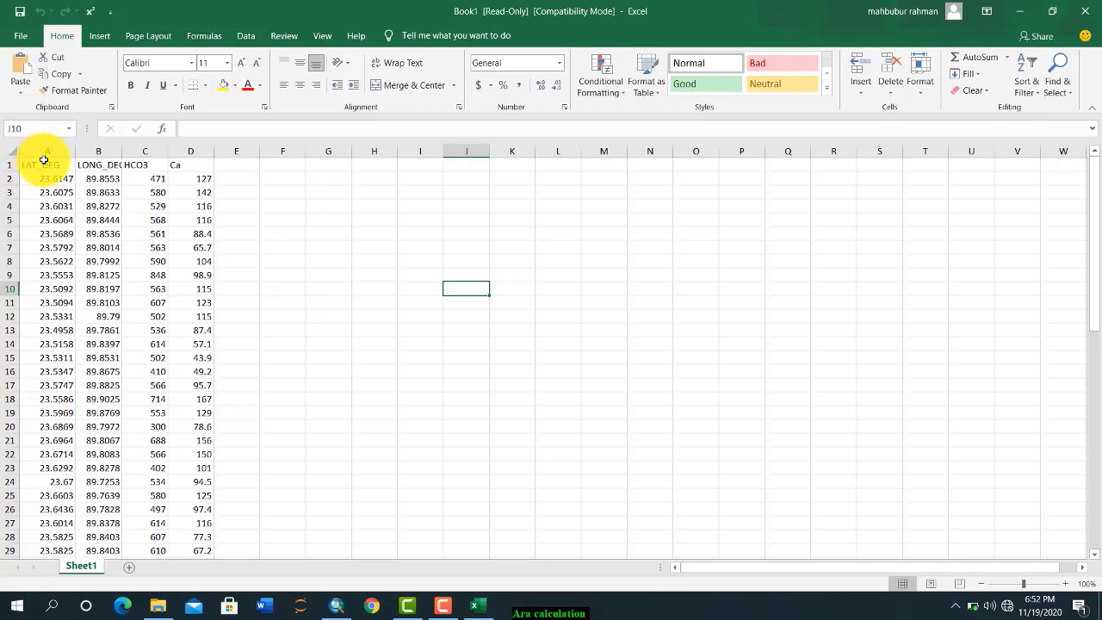
Step: Inspect the LAT_DEG, LONG_DEG, HCO3 and Ca columns, then return to ArcMap
click(44, 161)
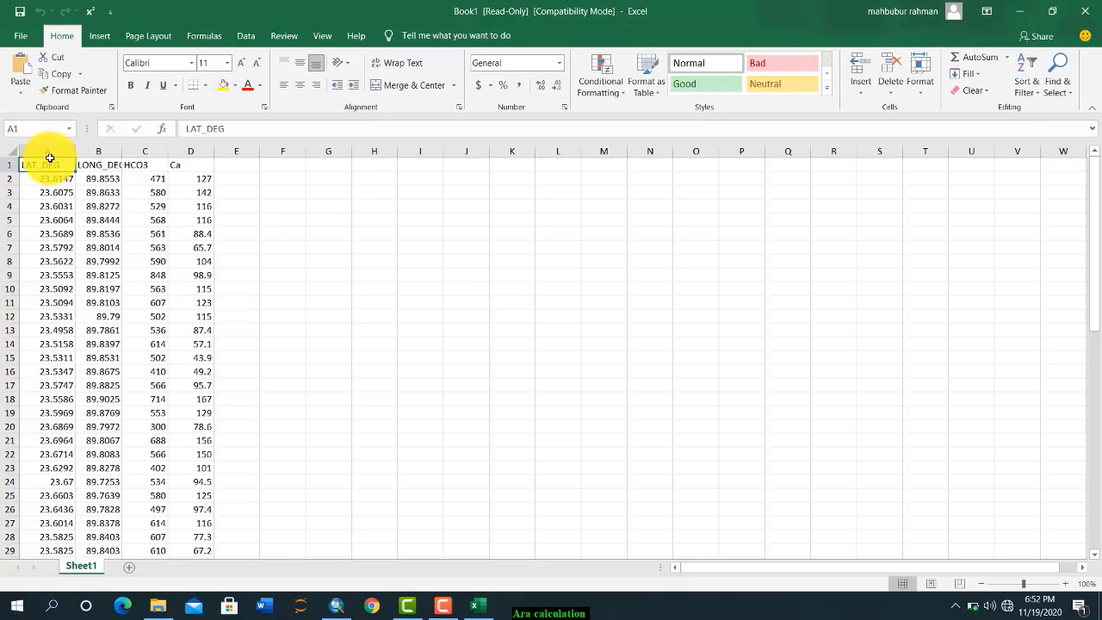
click(103, 151)
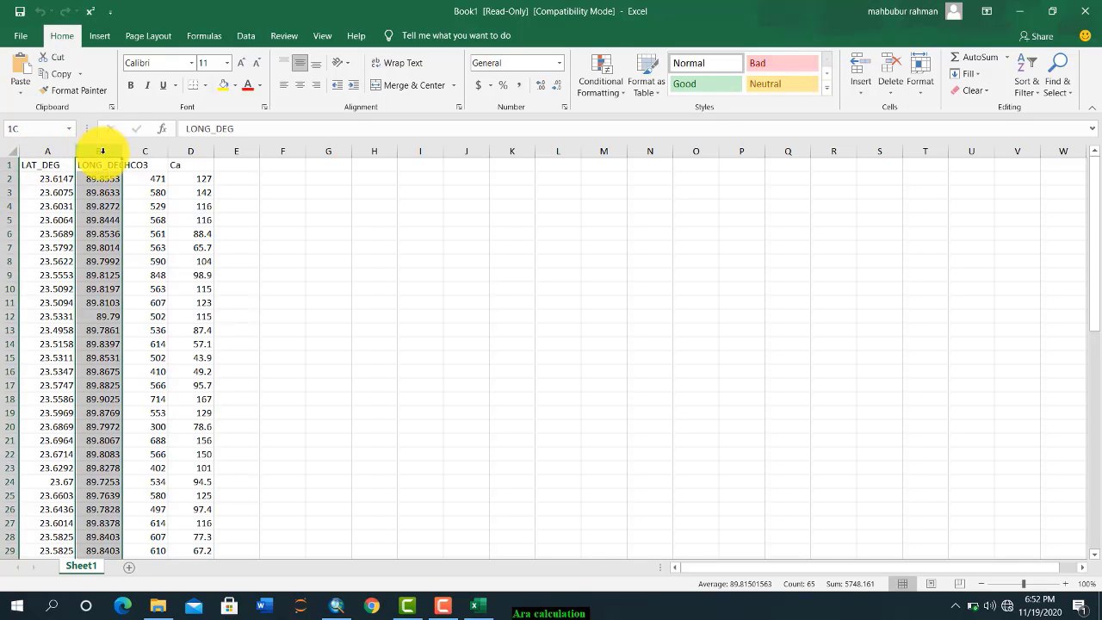
click(146, 152)
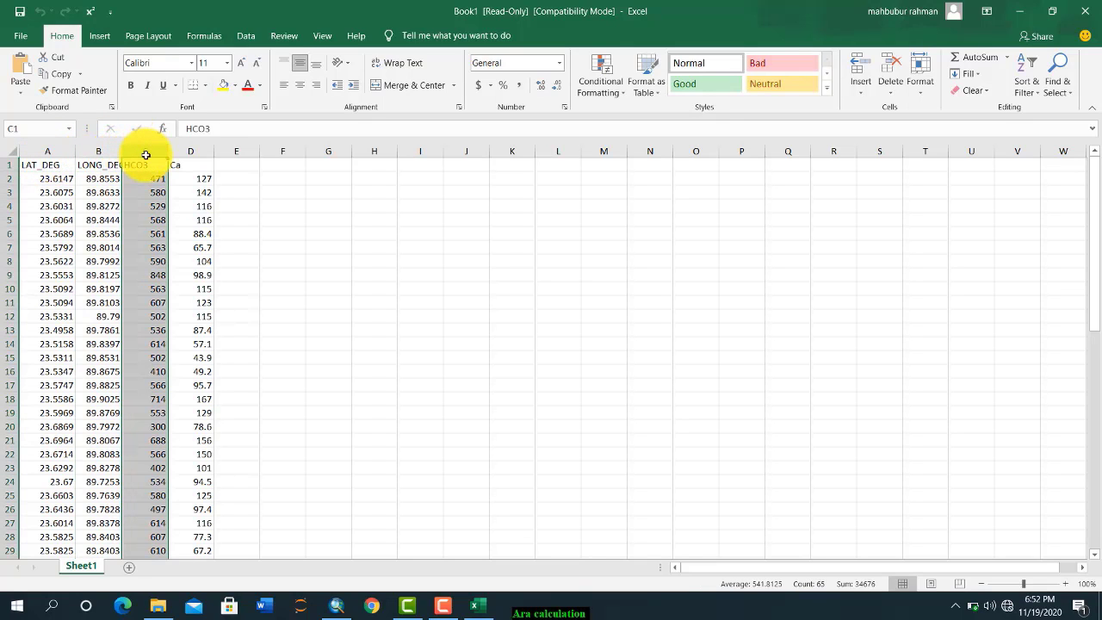
click(189, 161)
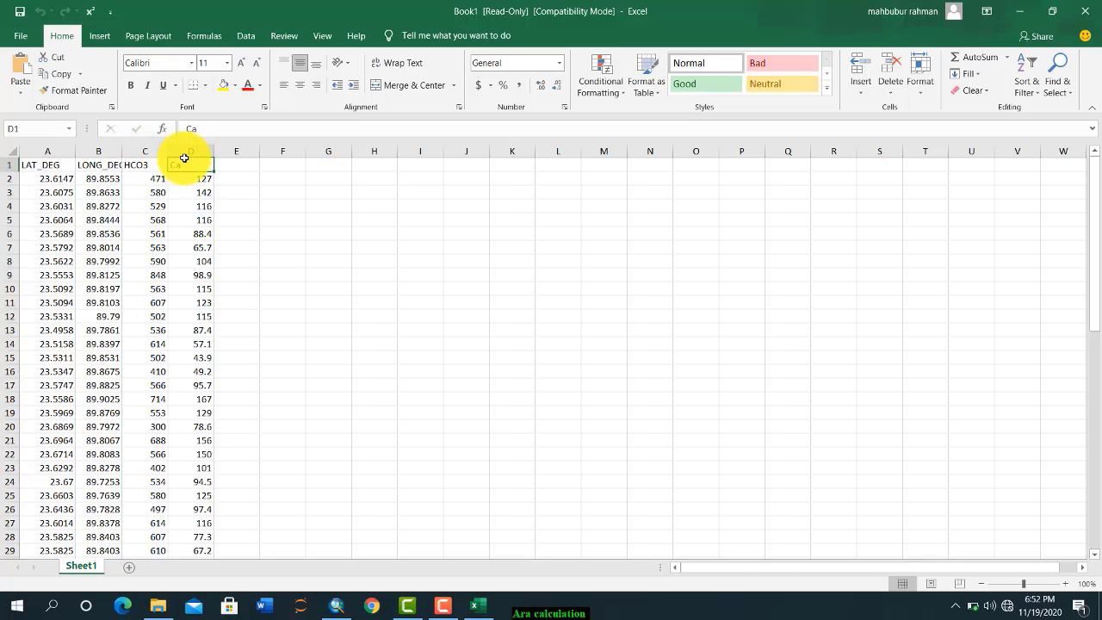
click(228, 197)
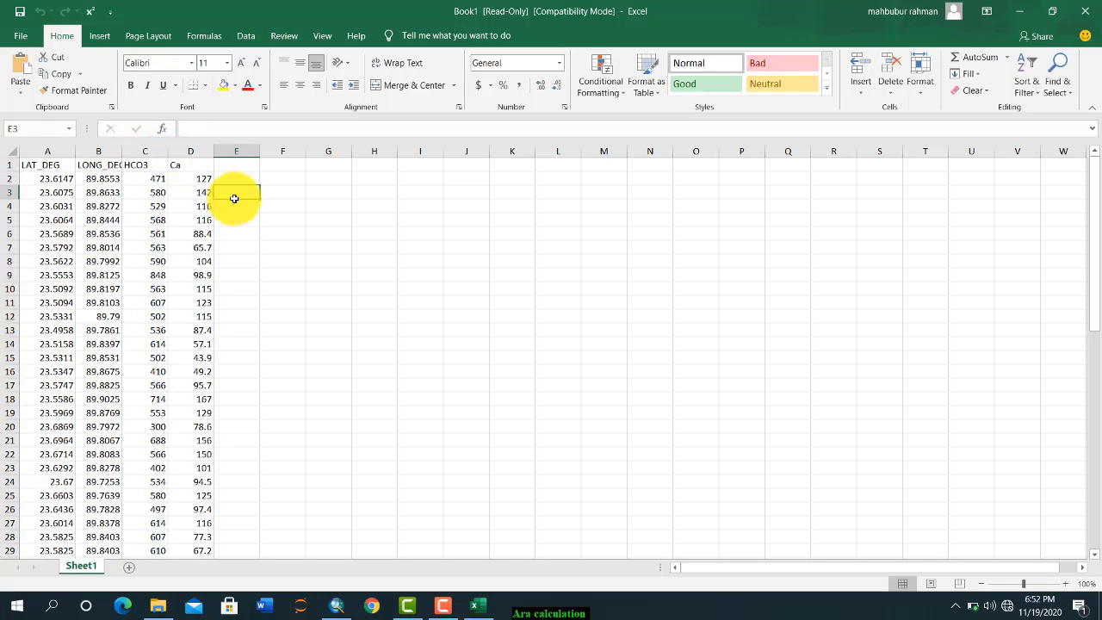
click(193, 152)
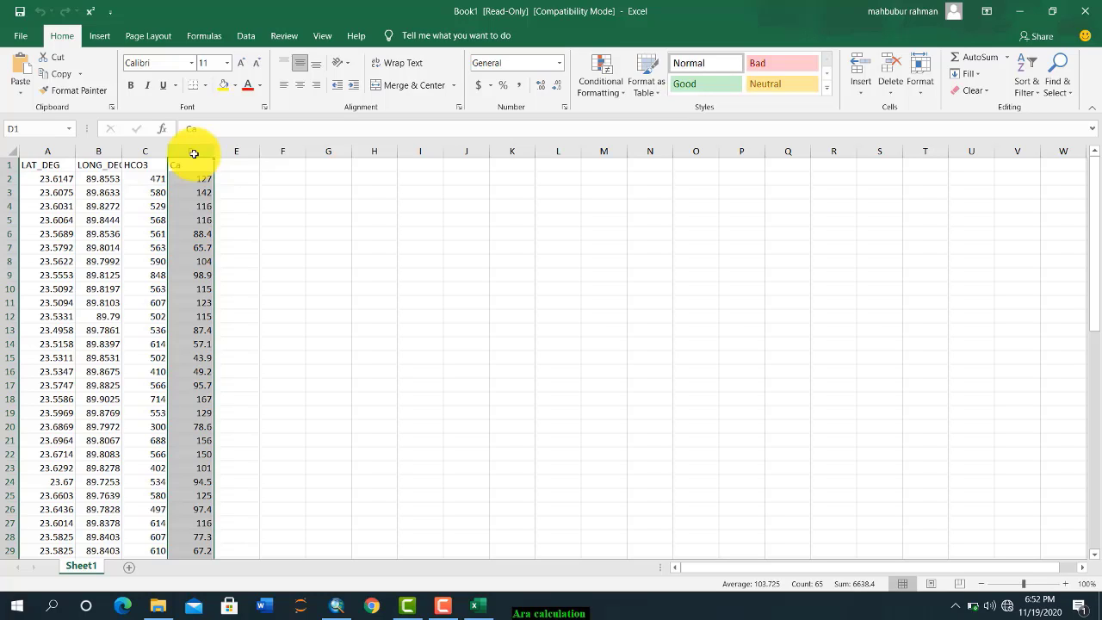
click(358, 231)
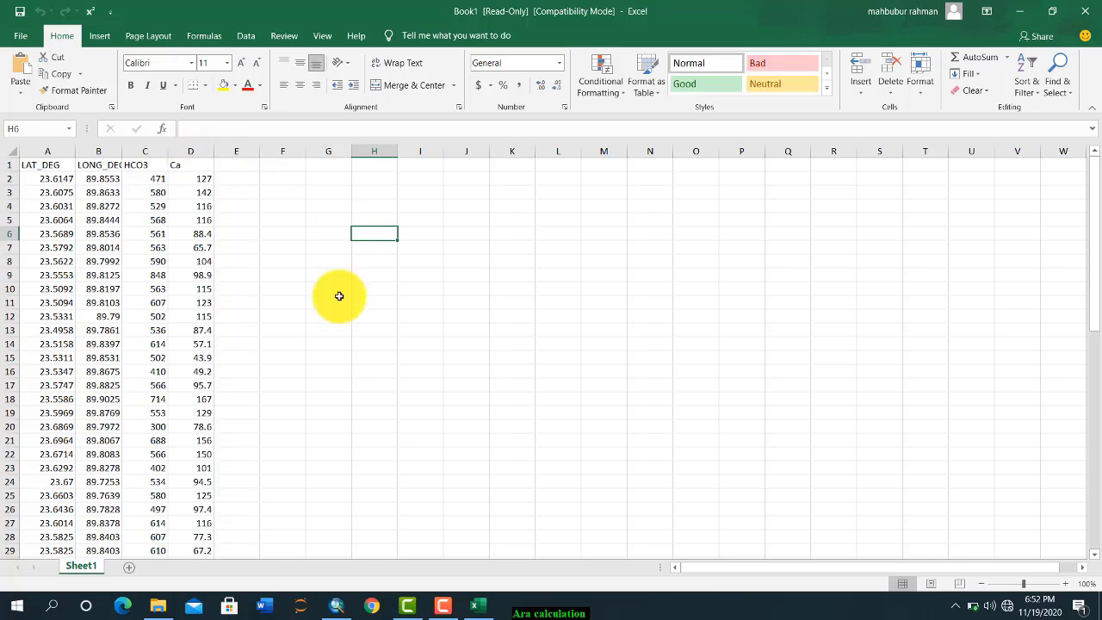
click(336, 606)
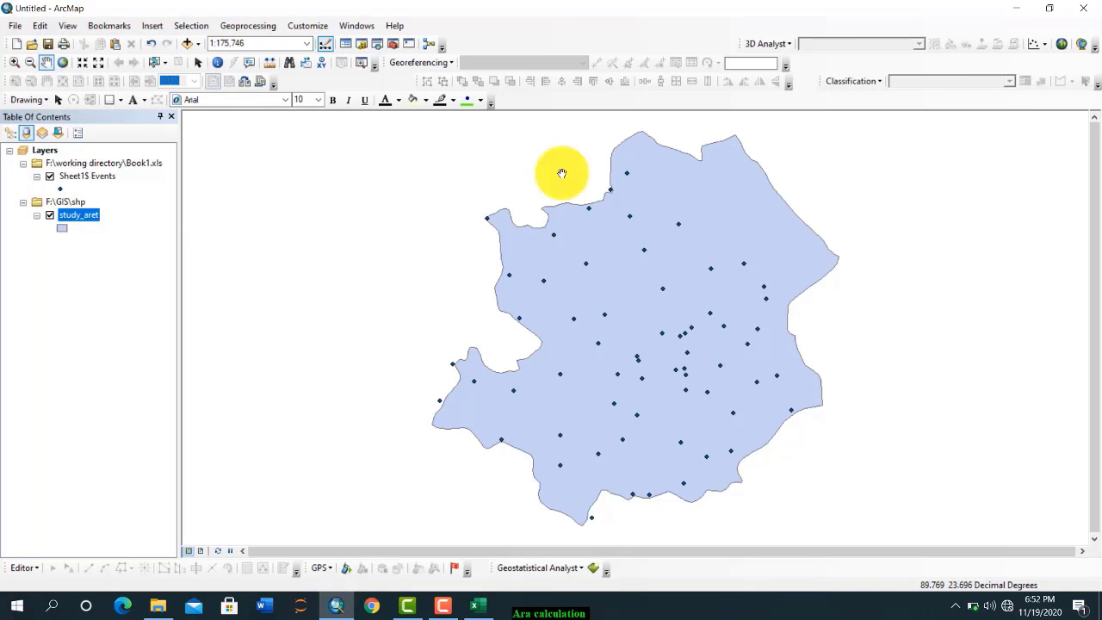
Step: Search for 'IDW' in the Windows > Search pane
click(354, 26)
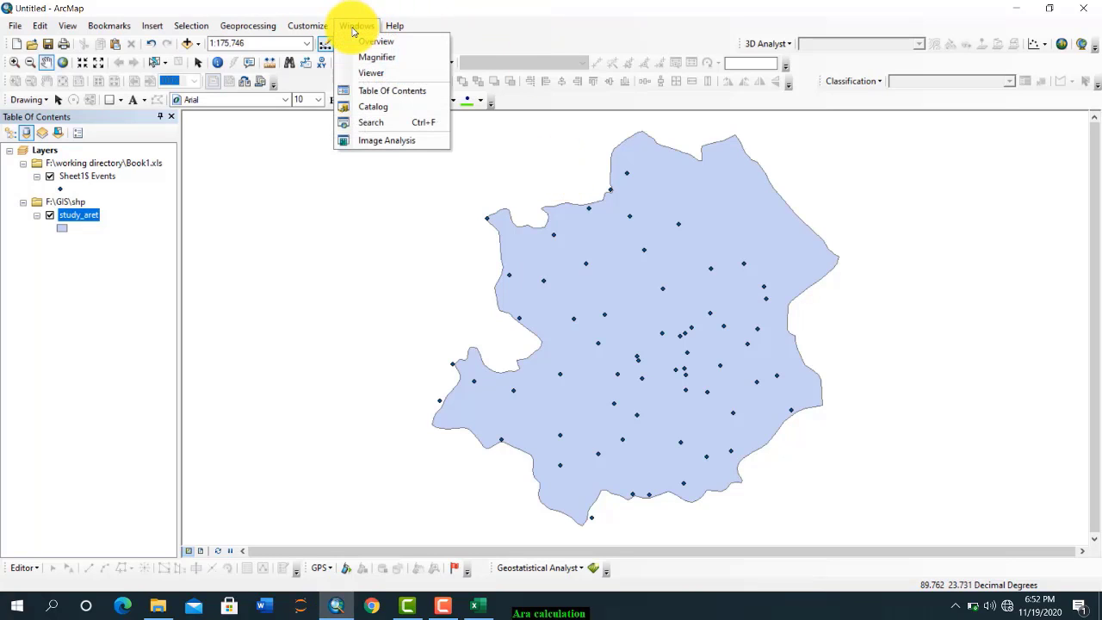
click(374, 126)
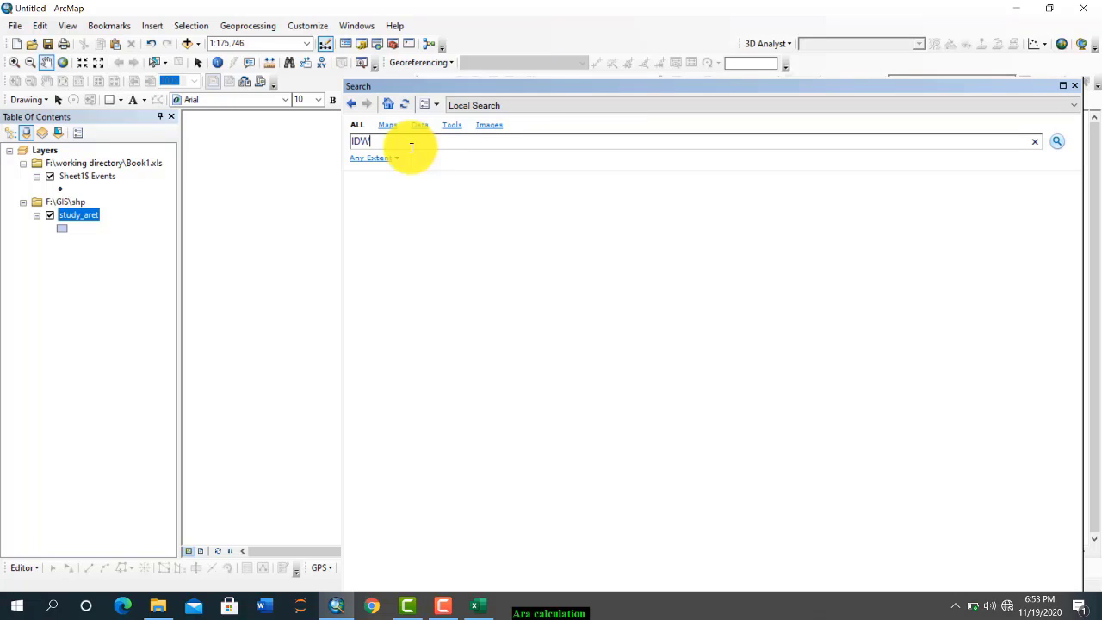
key(Return)
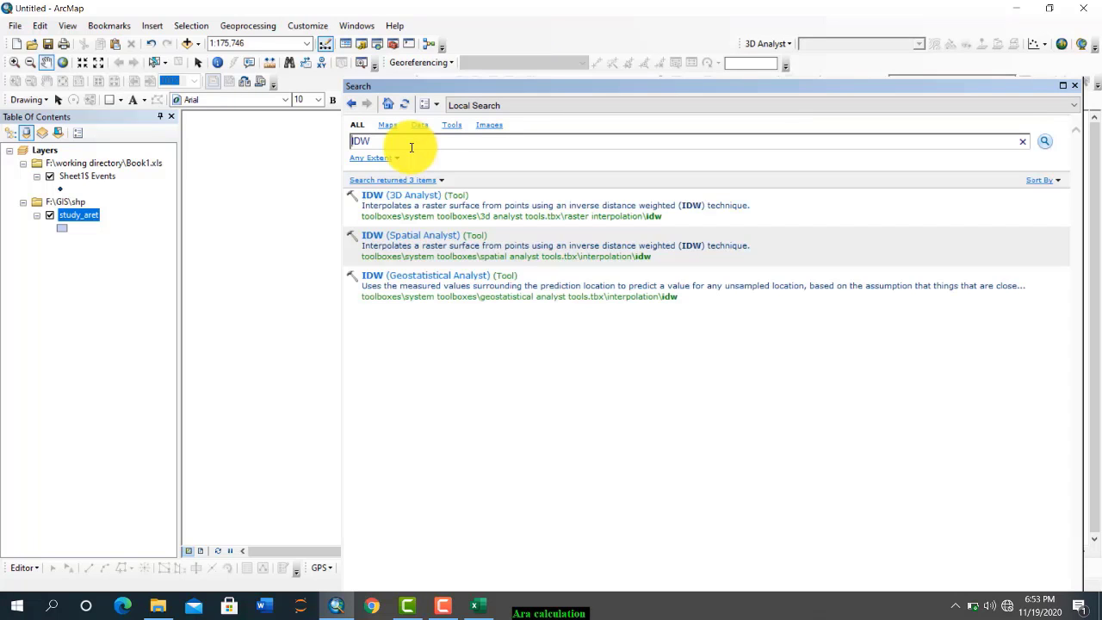
Step: Open the Spatial Analyst IDW tool with Sheet1$ Events as input points
click(409, 239)
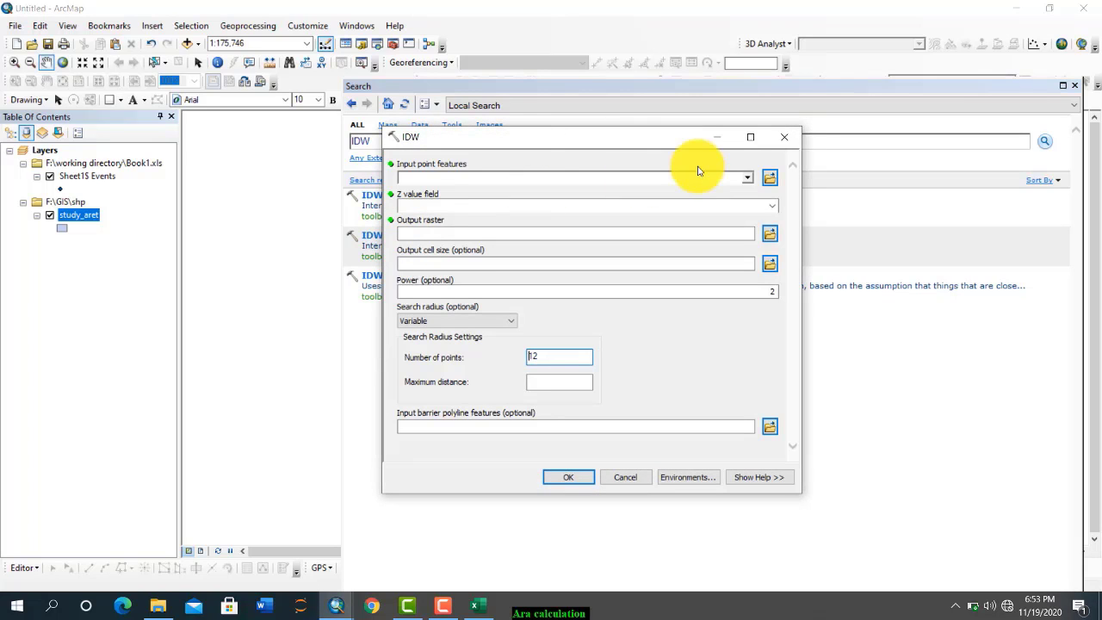
click(747, 181)
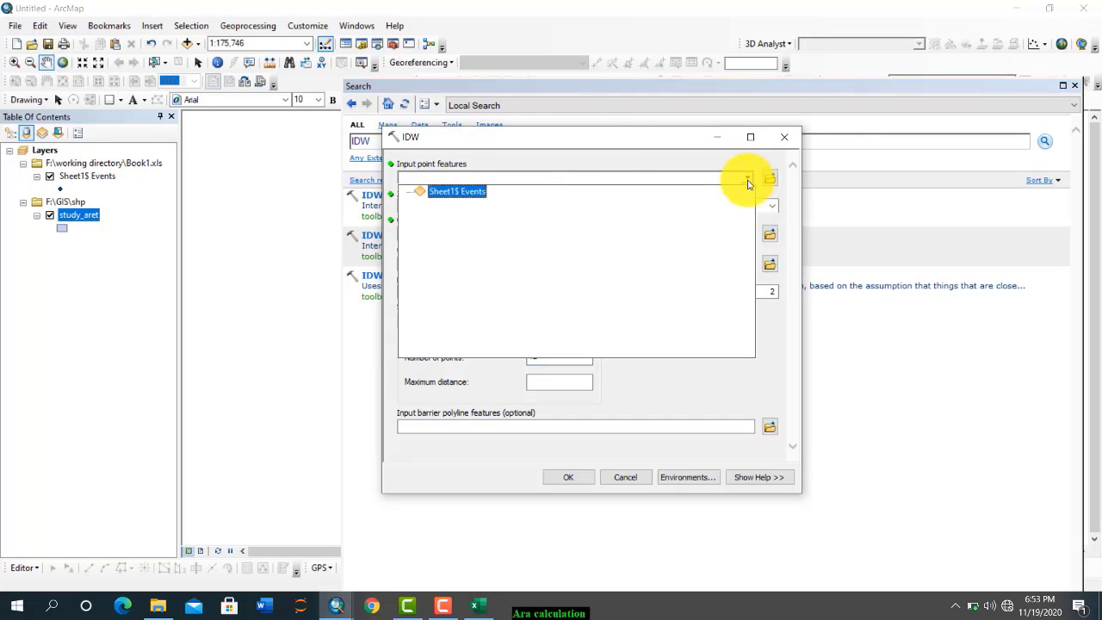
click(455, 193)
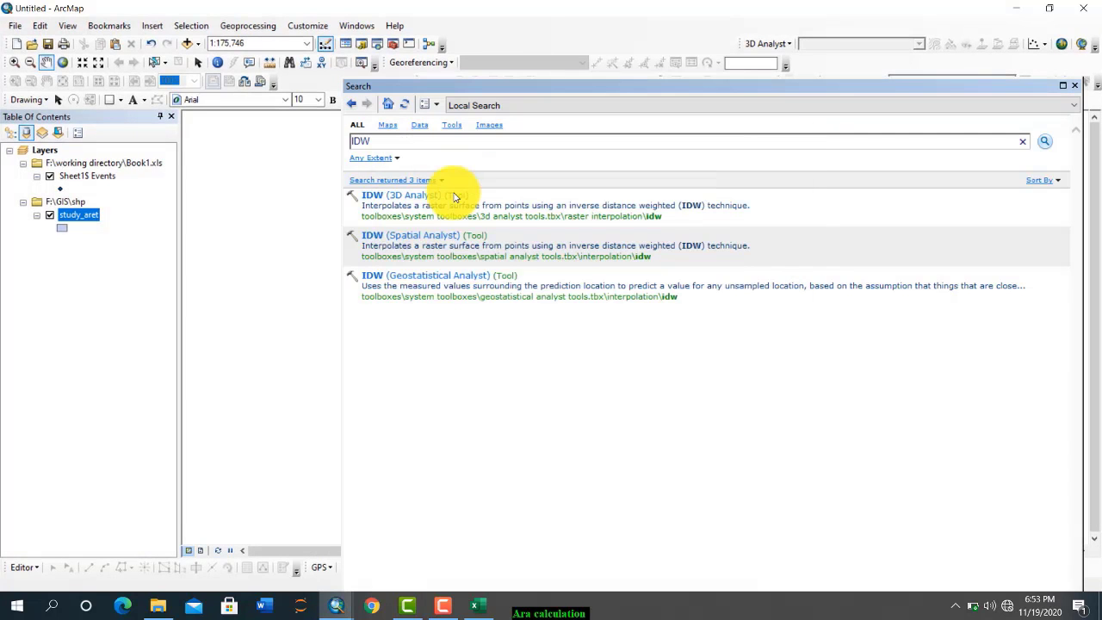
click(384, 237)
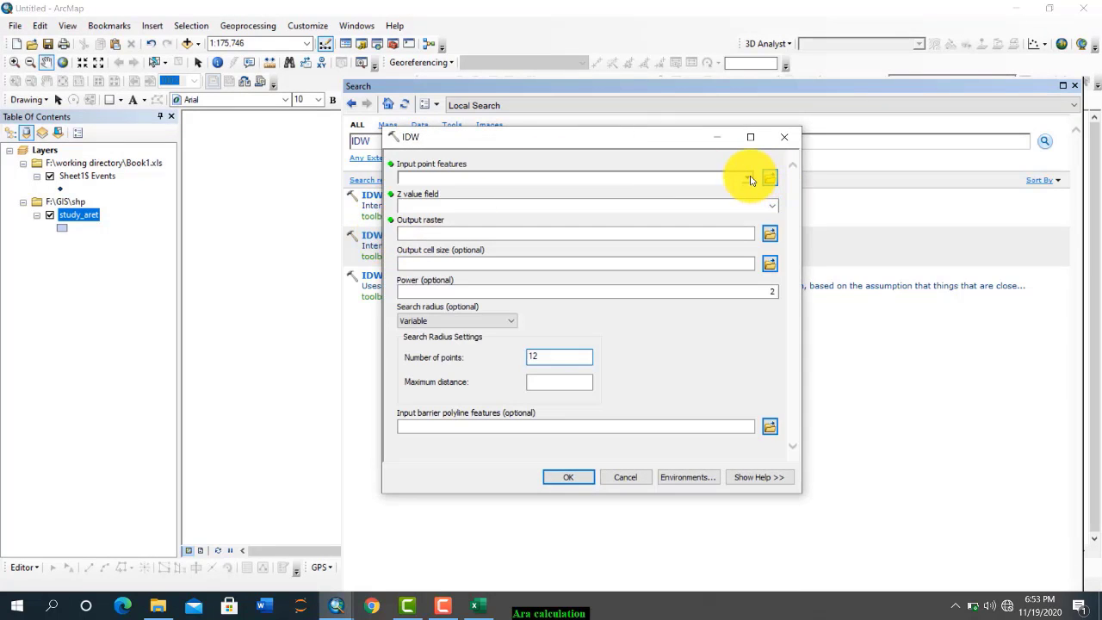
click(748, 178)
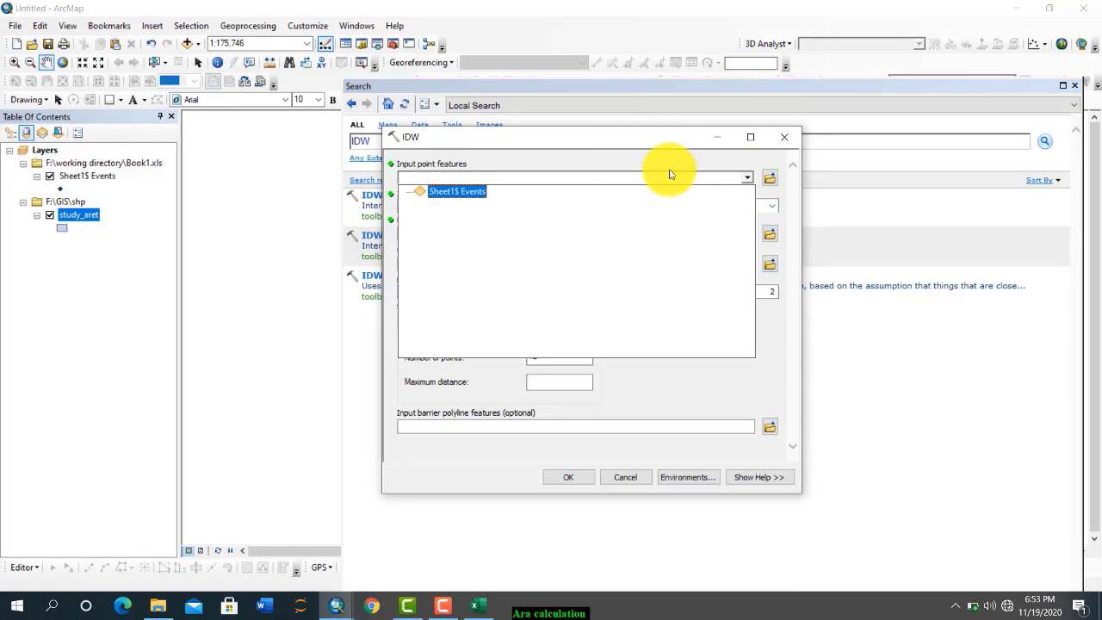
click(463, 193)
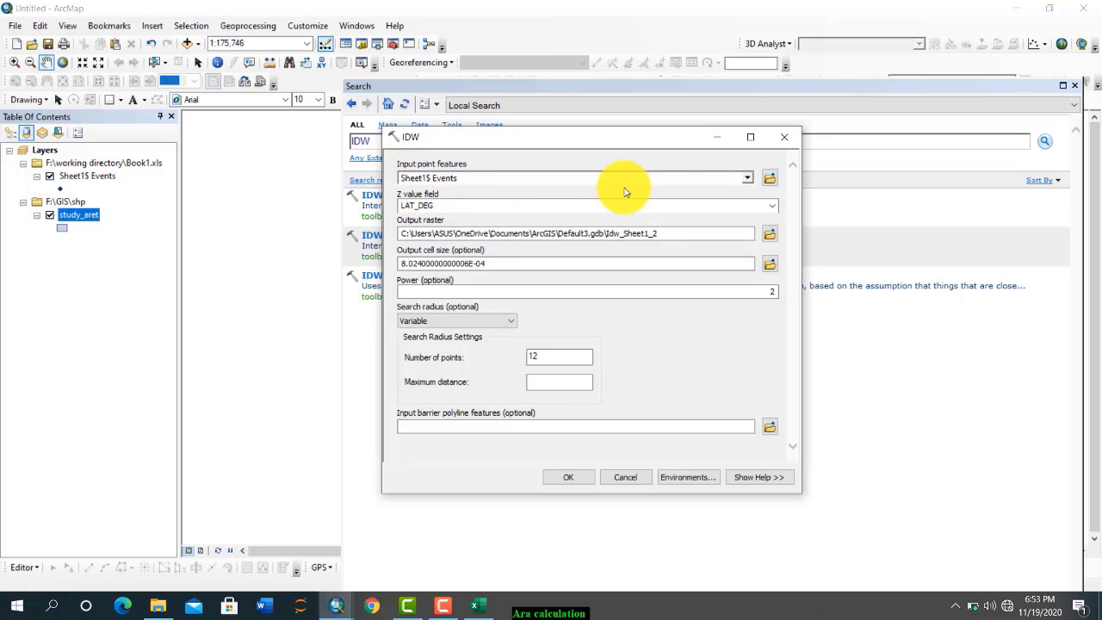
Step: Set Z field to Ca, output raster qa, and search points to 64
click(770, 211)
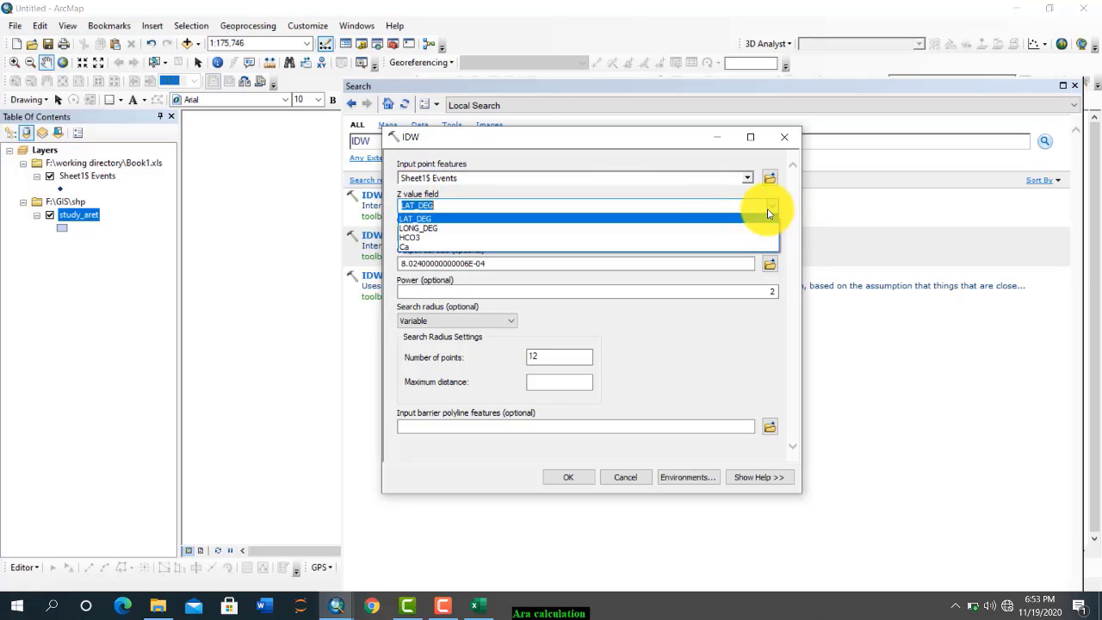
click(417, 249)
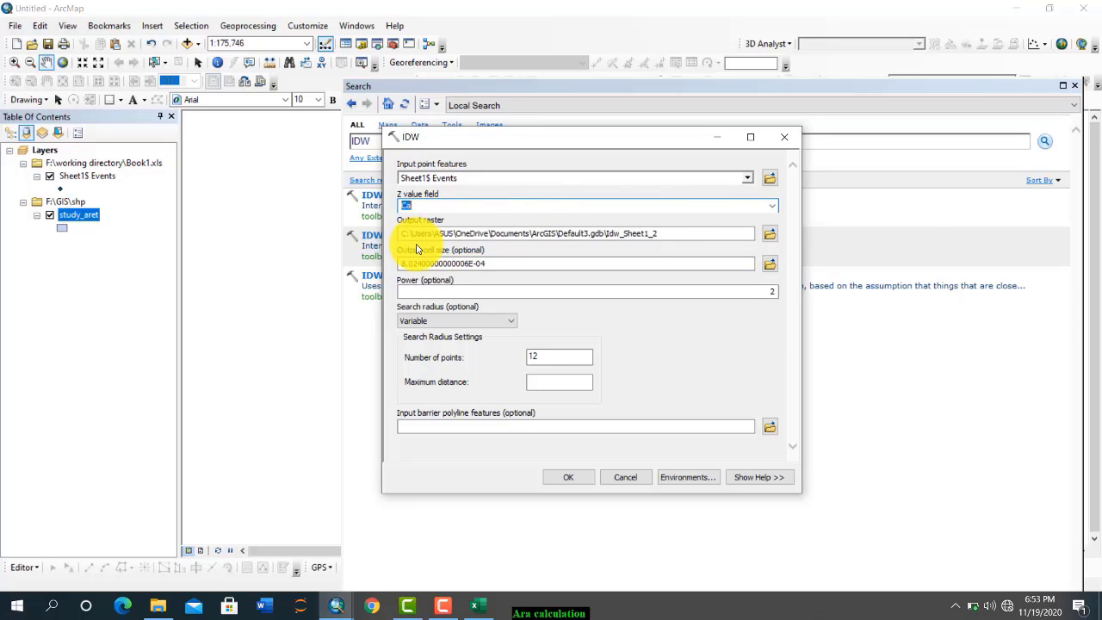
click(765, 234)
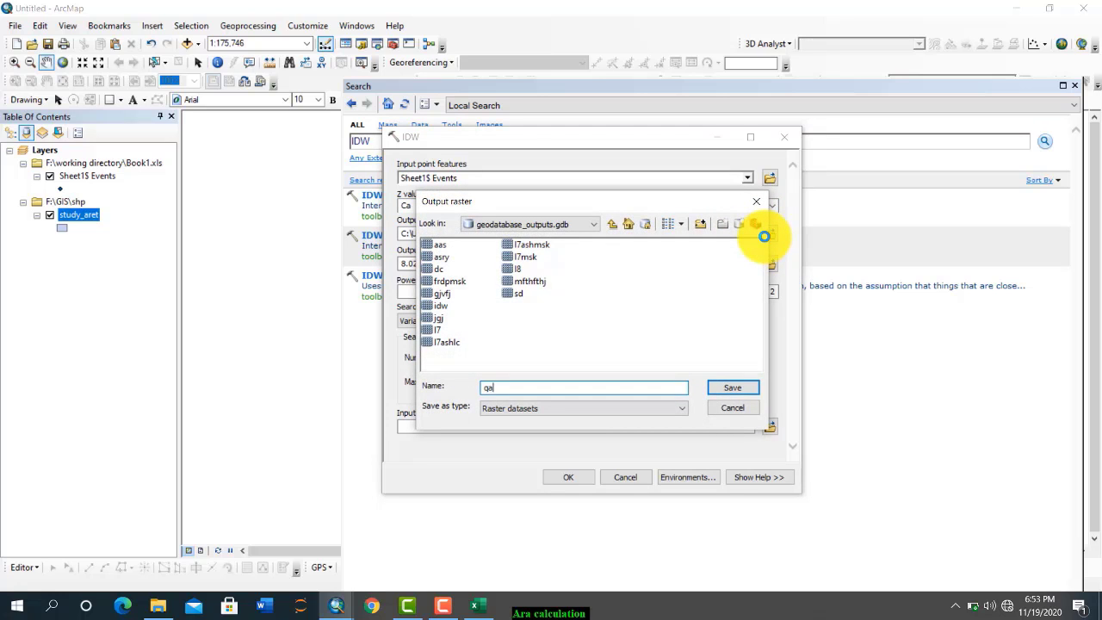
click(743, 388)
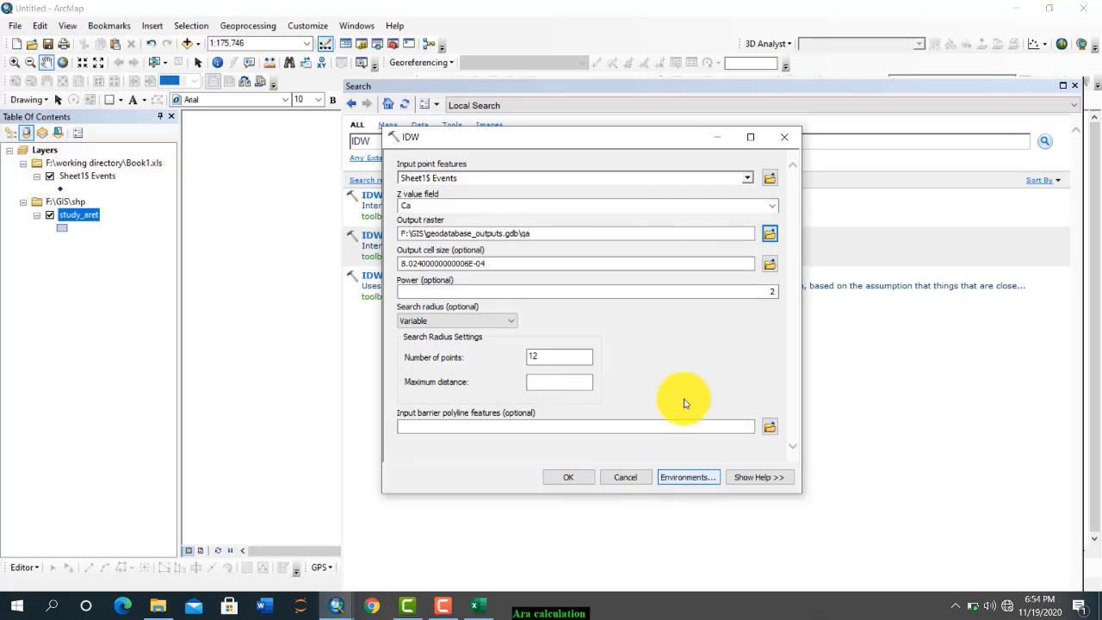
double_click(546, 357)
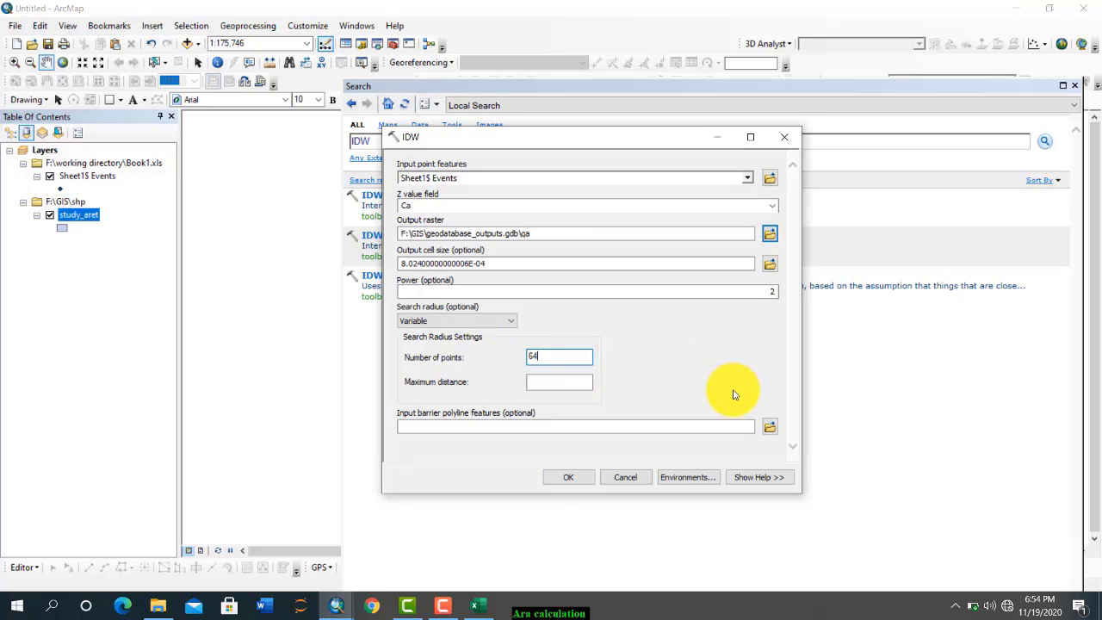
Step: Set the IDW environment processing extent and raster analysis mask to study_aret
click(688, 477)
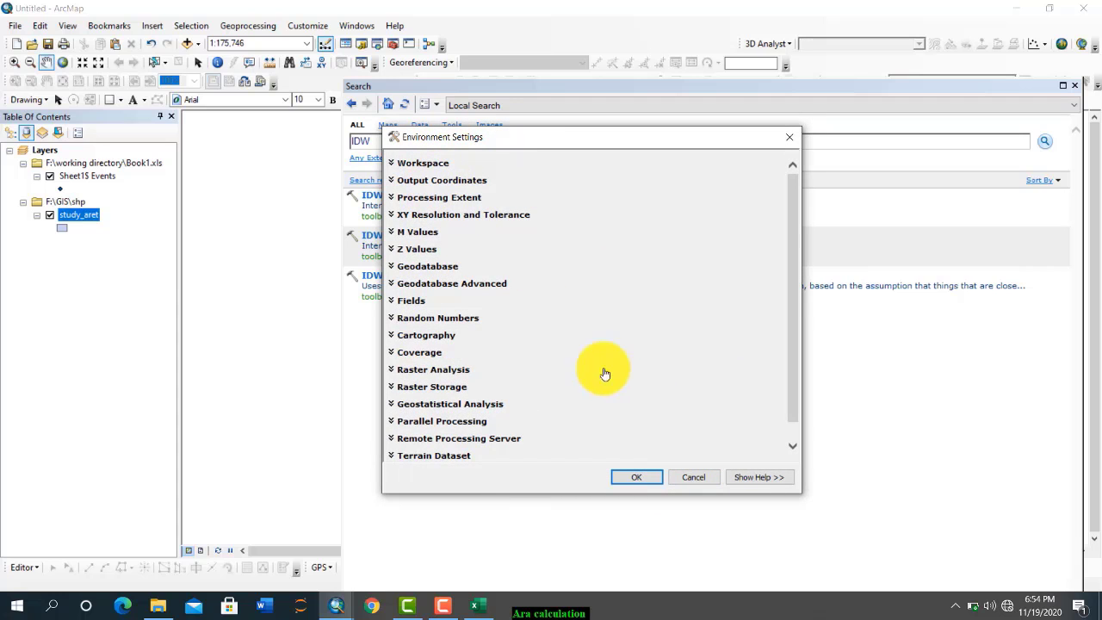
click(426, 197)
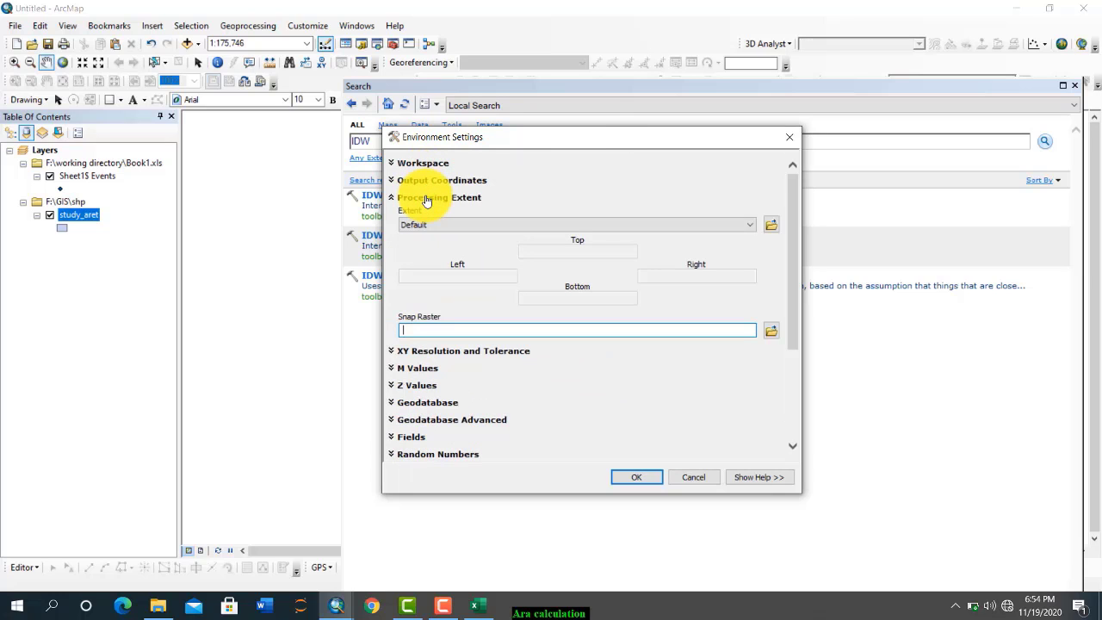
click(751, 224)
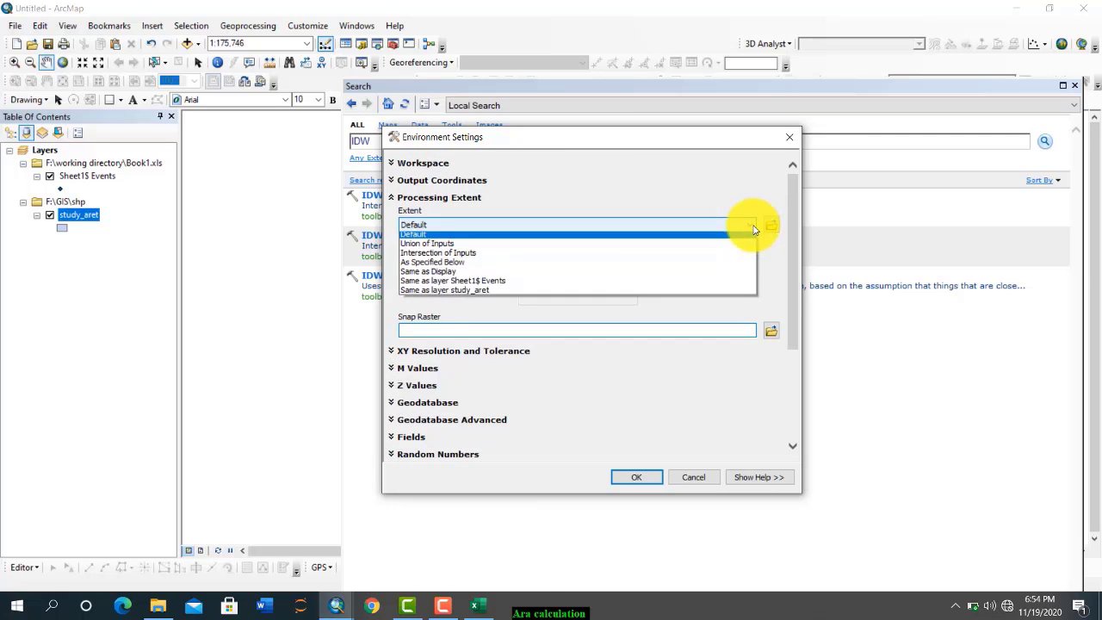
click(499, 293)
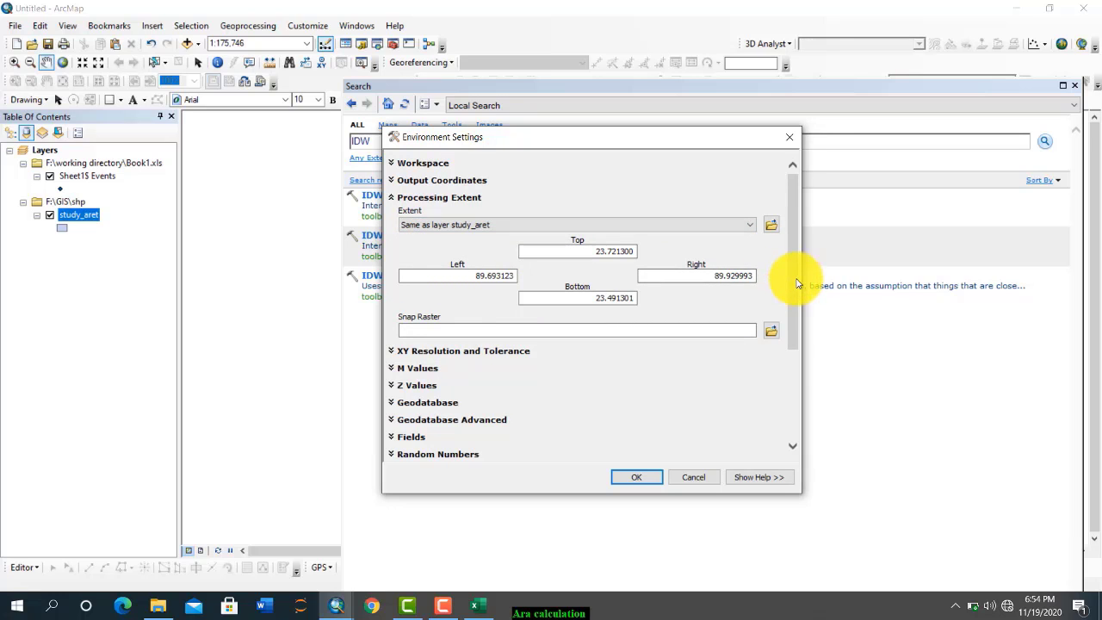
drag(798, 285, 795, 386)
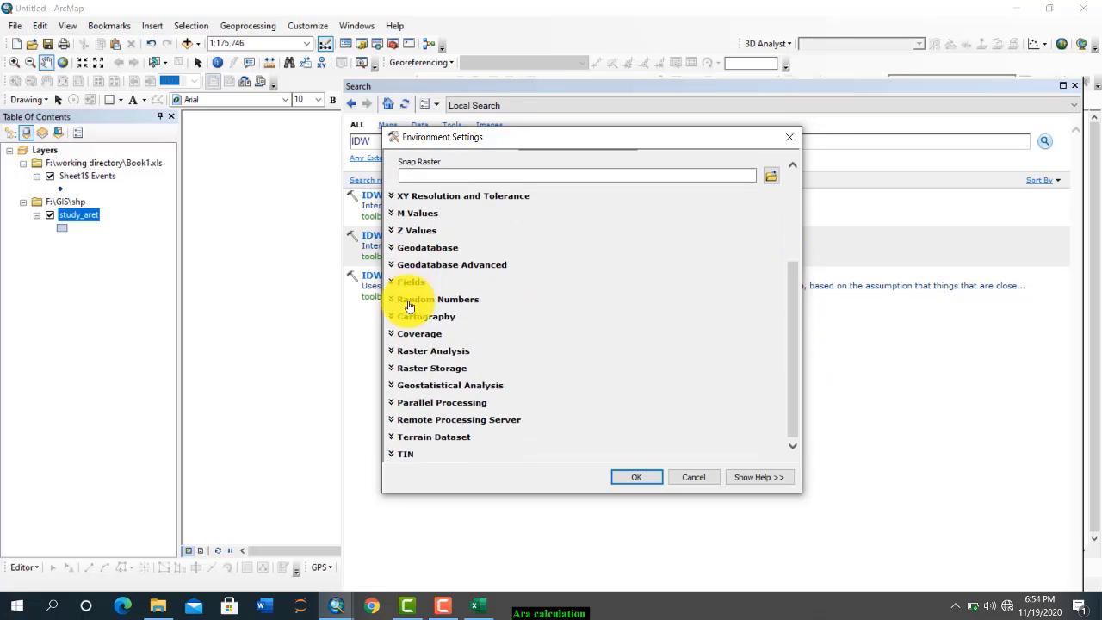
click(411, 353)
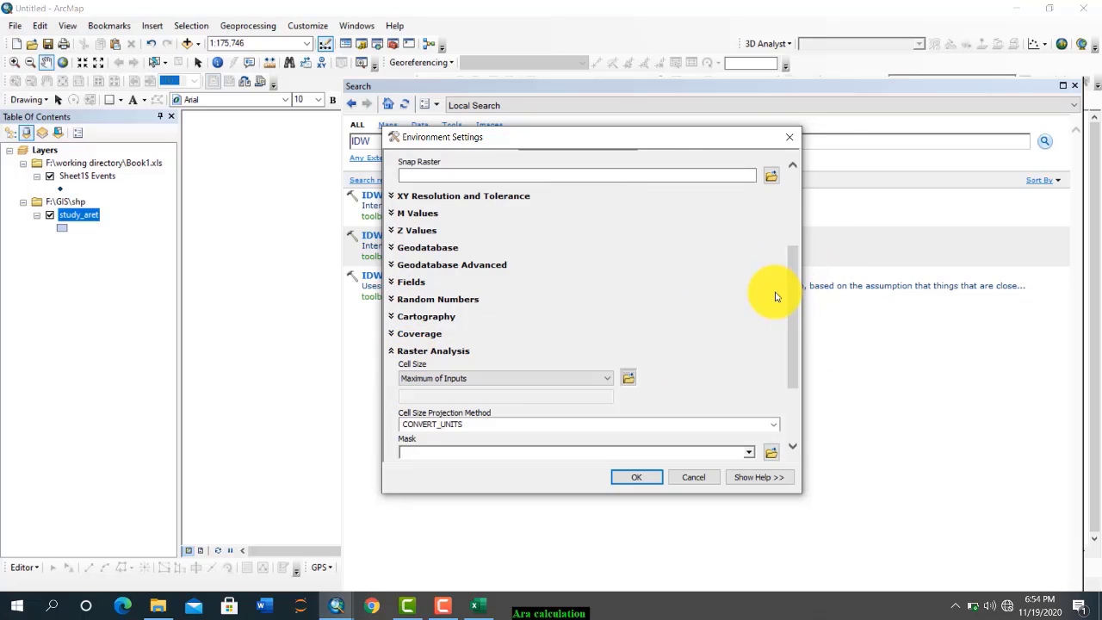
drag(797, 298, 812, 364)
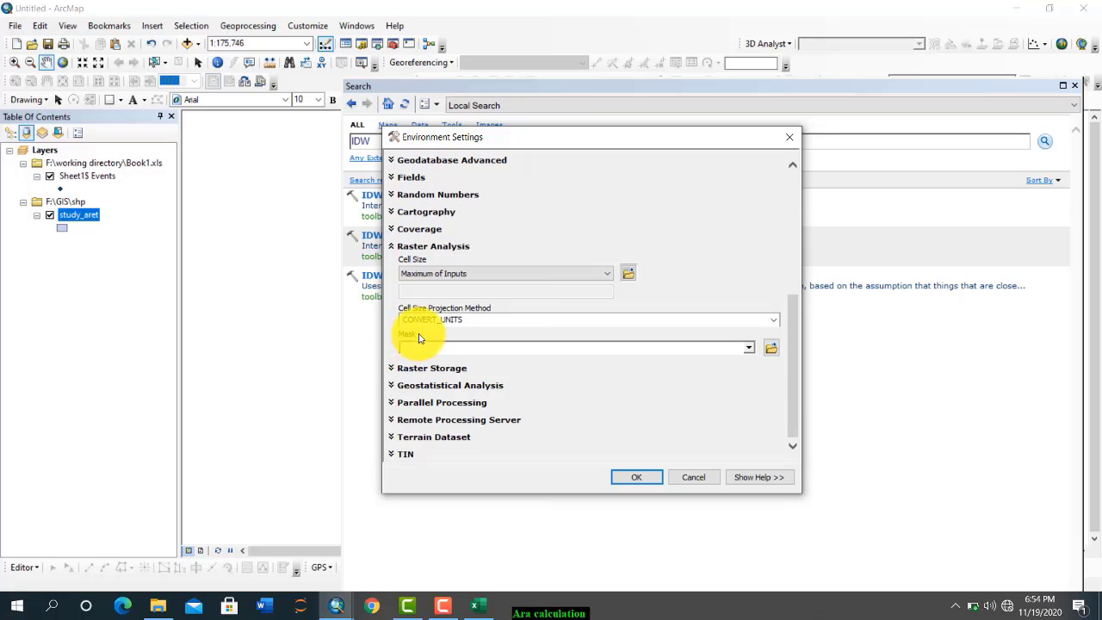
click(749, 348)
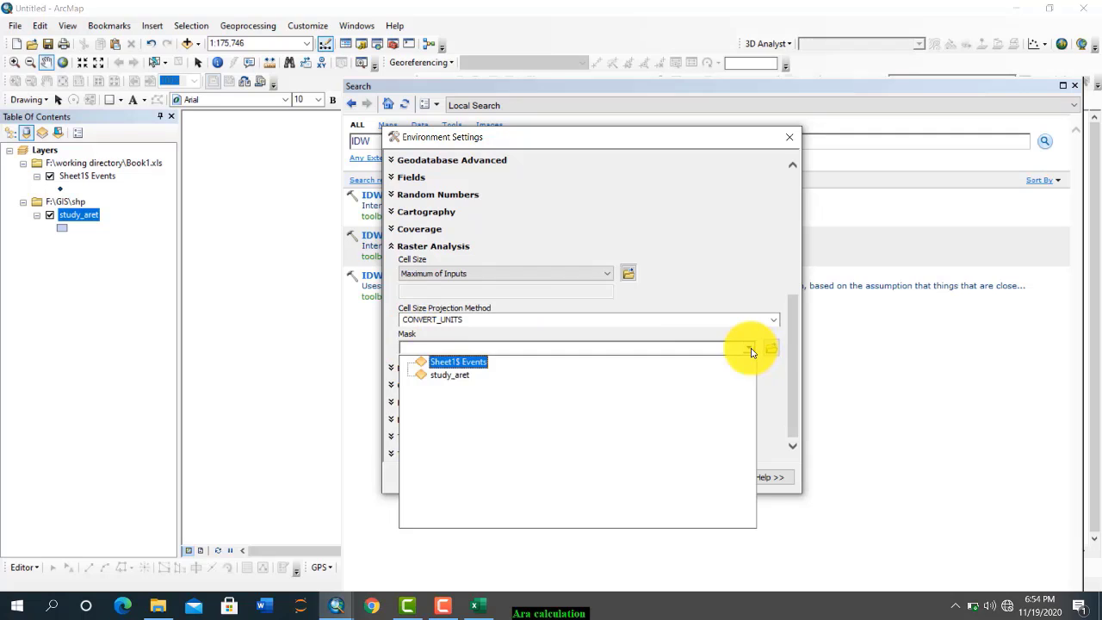
click(442, 377)
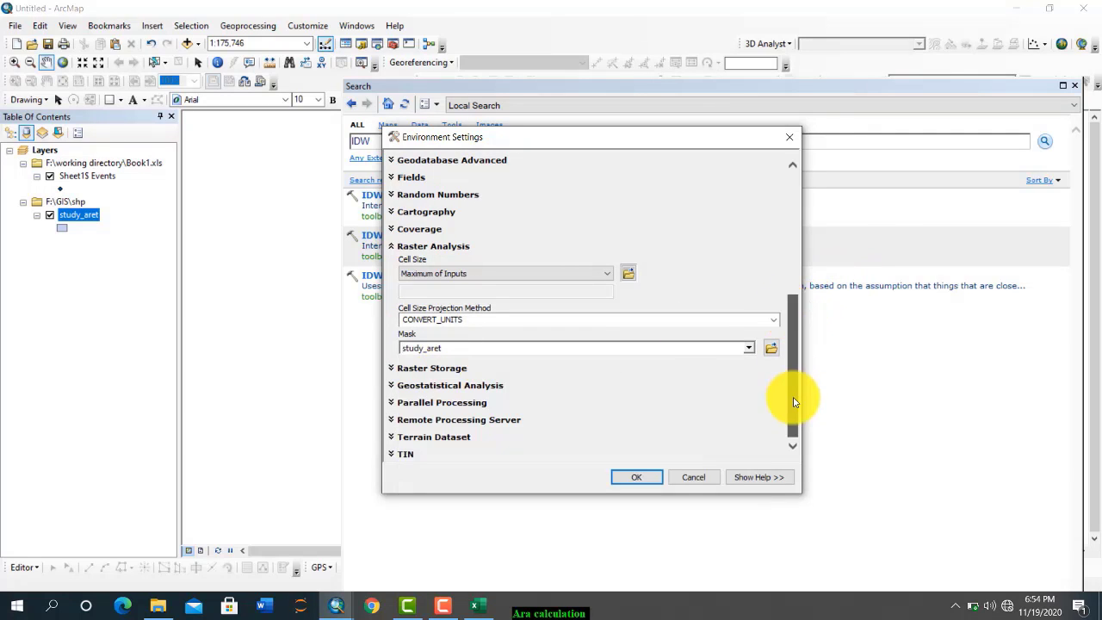
click(638, 479)
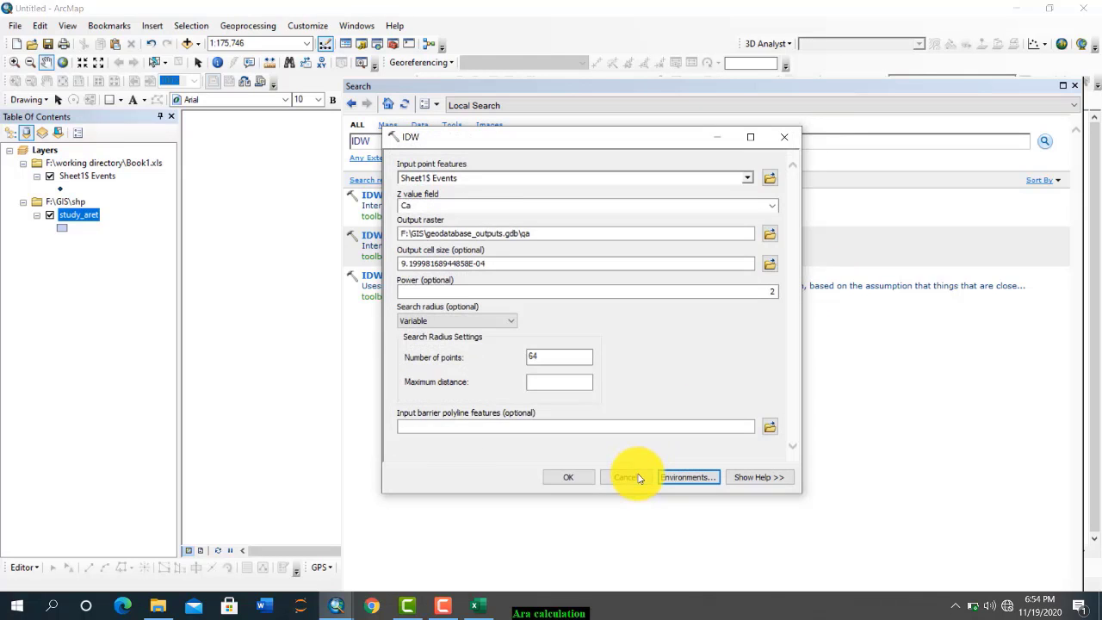
Step: Run IDW to create the qa raster, then close the Search pane and spare IDW dialog
click(566, 479)
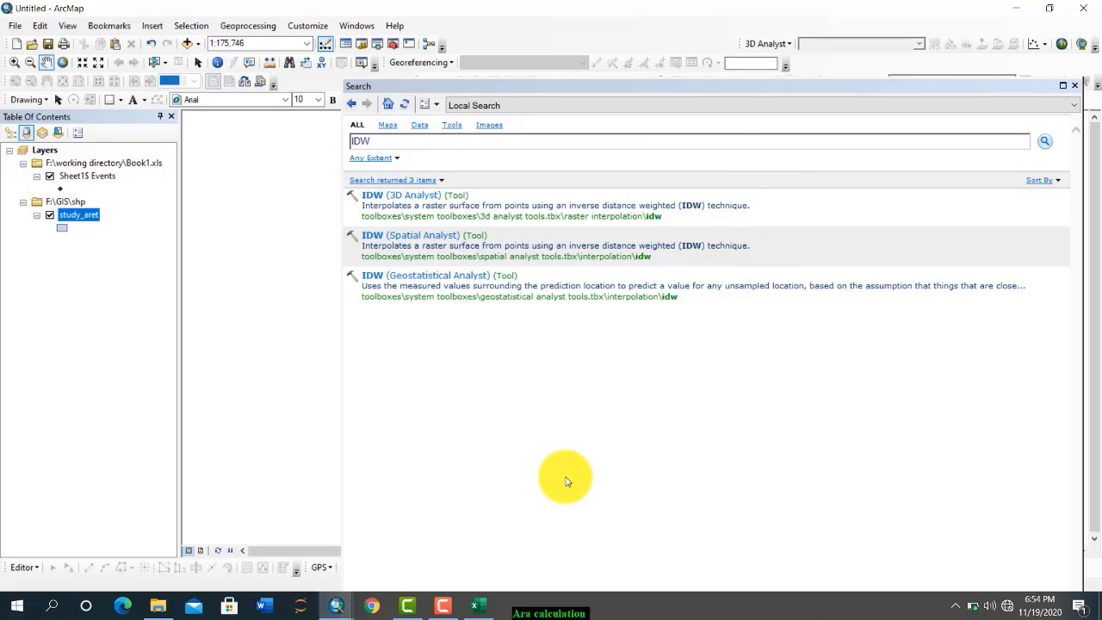
click(1076, 86)
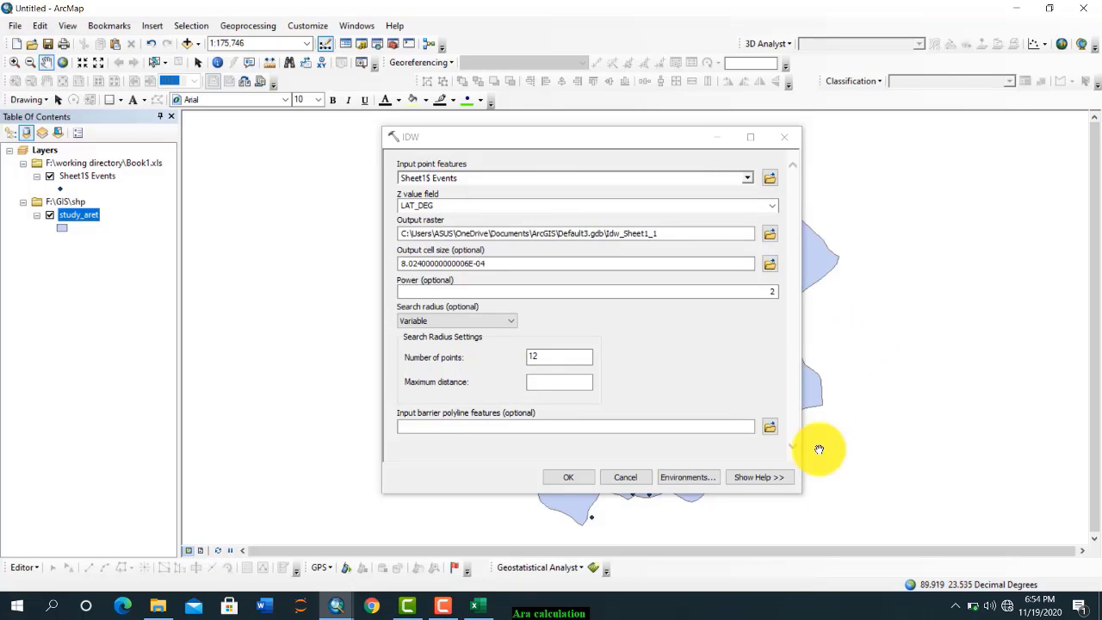
click(784, 137)
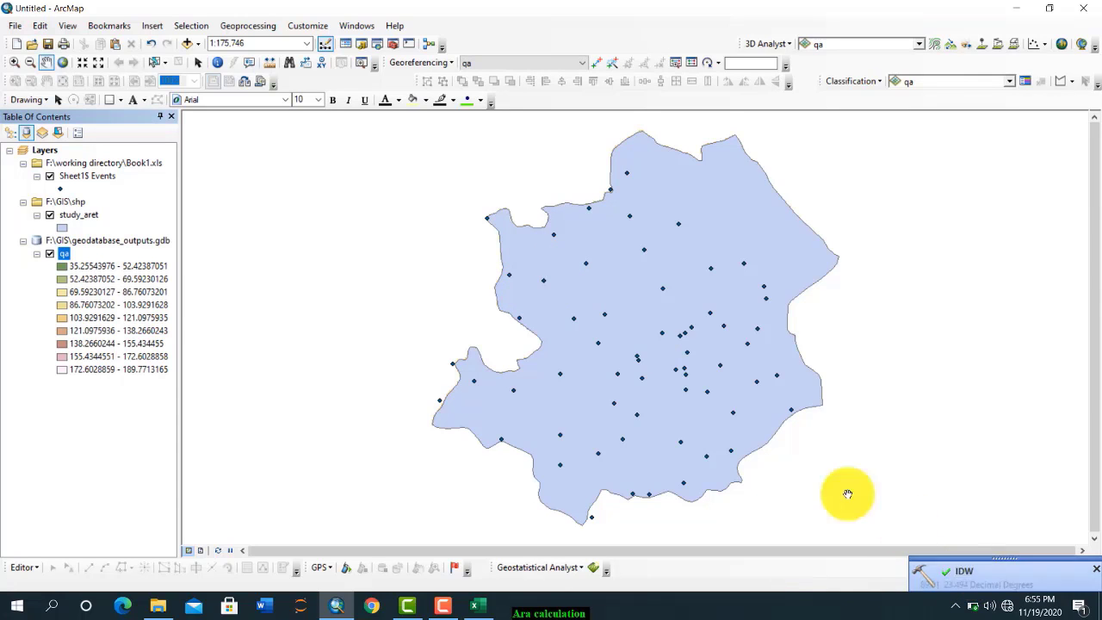
Step: Hide Sheet1$ Events and study_aret, then zoom and pan to the qa raster
right_click(66, 256)
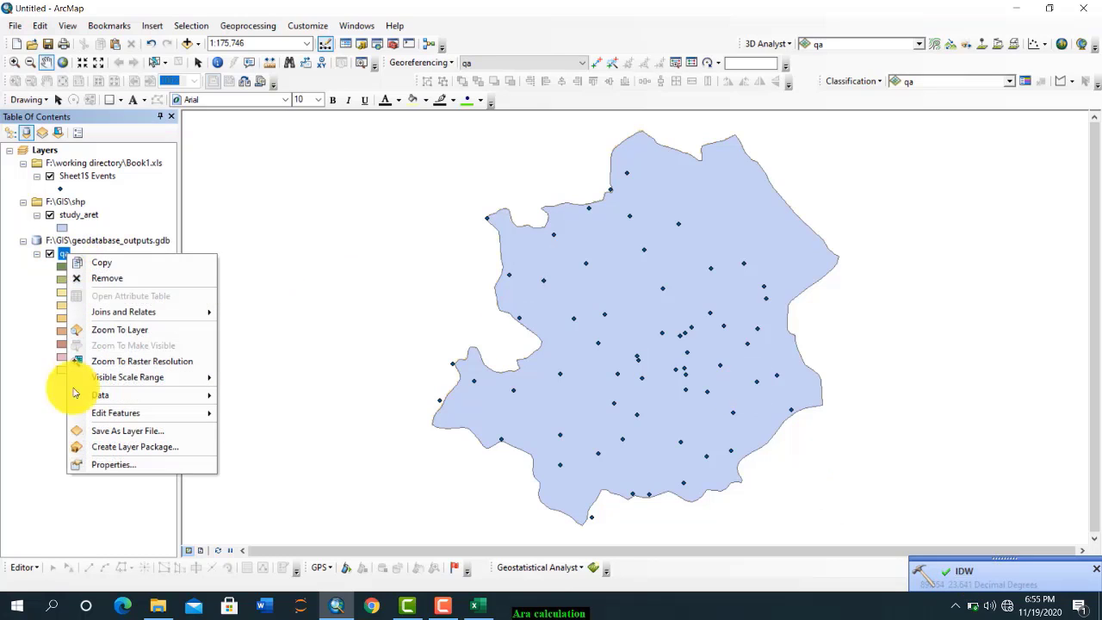
click(275, 184)
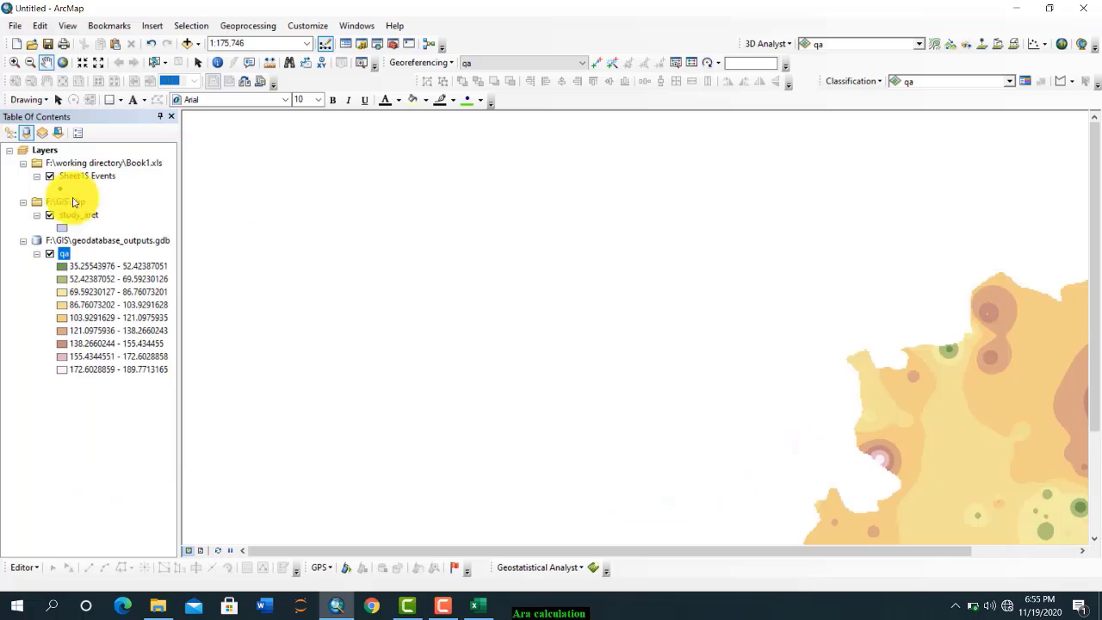
click(50, 177)
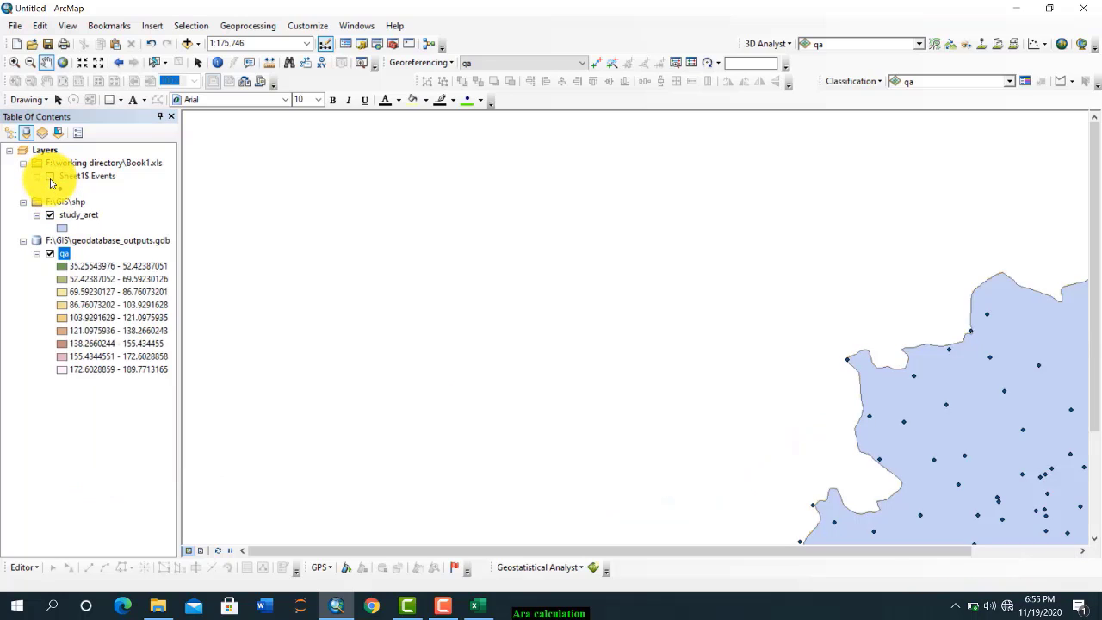
click(49, 216)
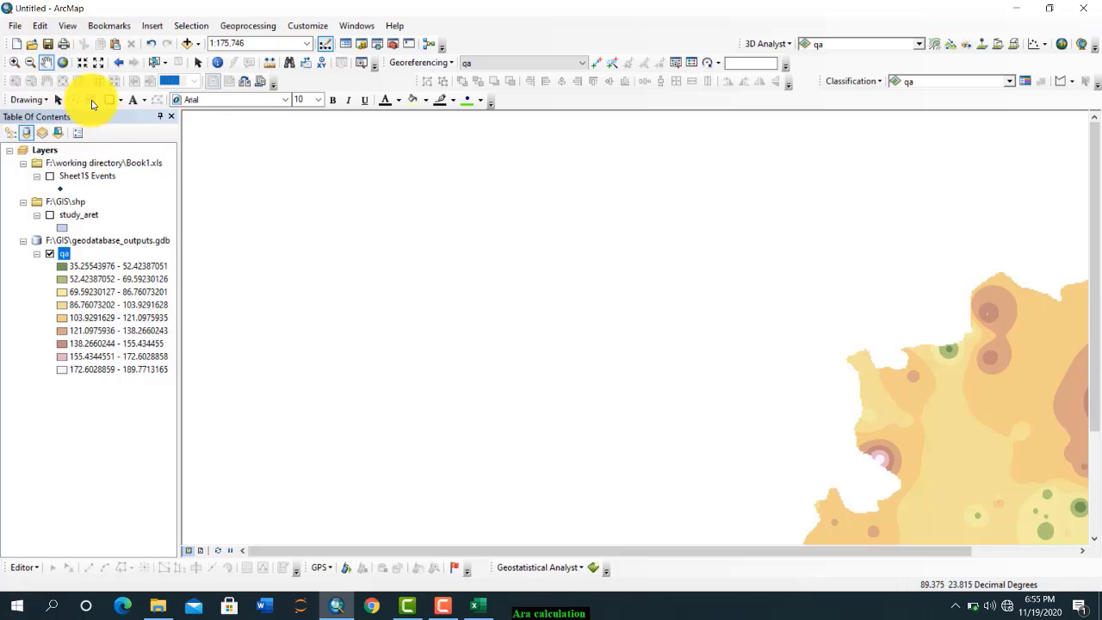
click(62, 62)
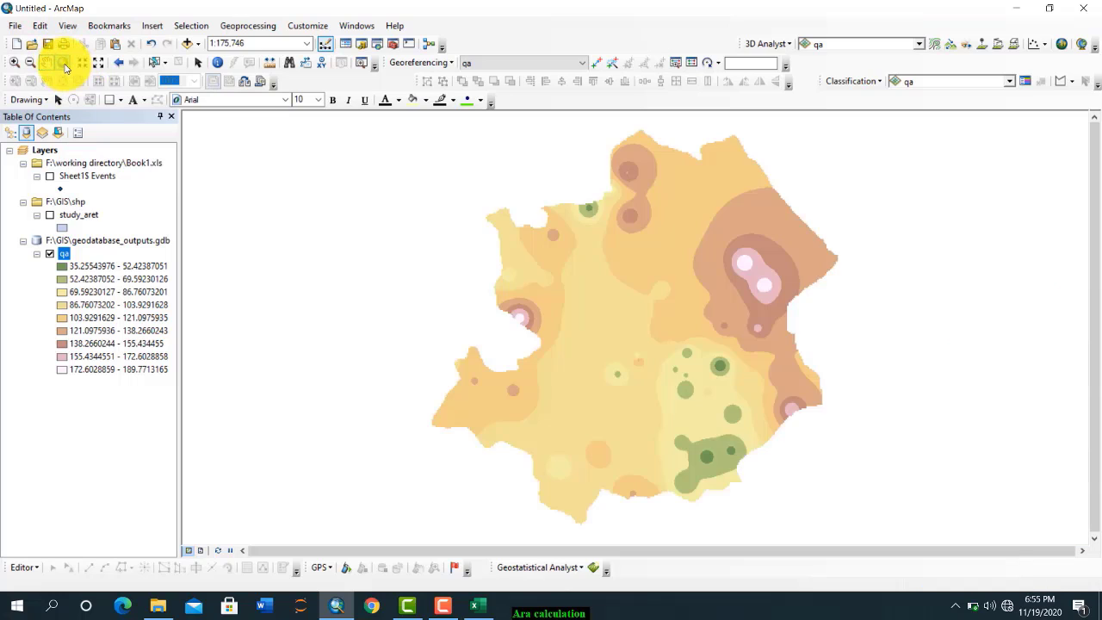
right_click(65, 257)
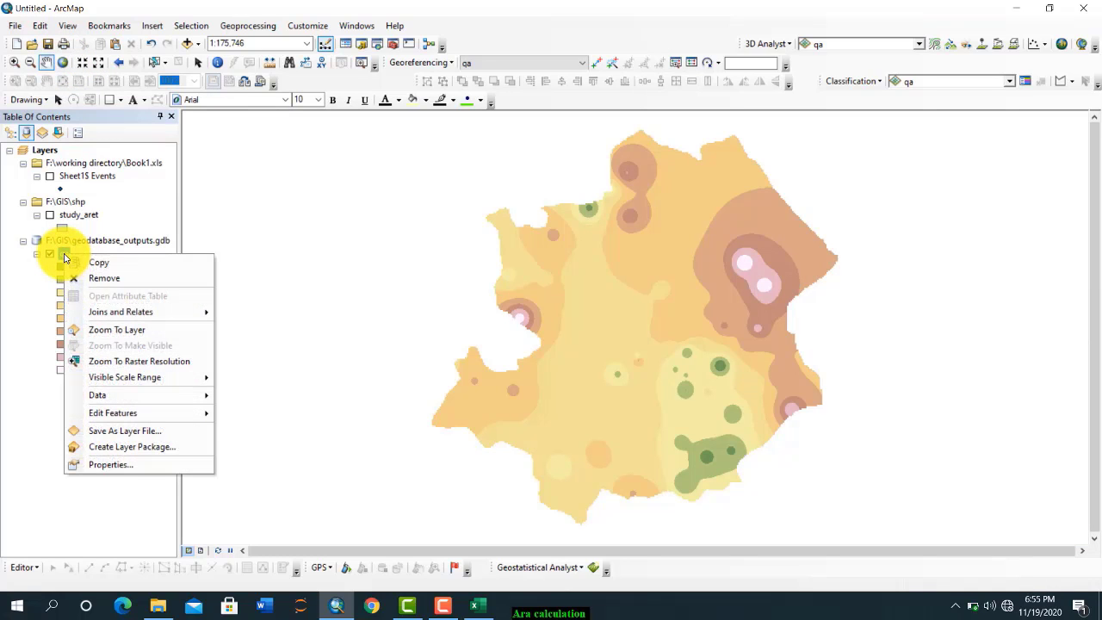
click(109, 330)
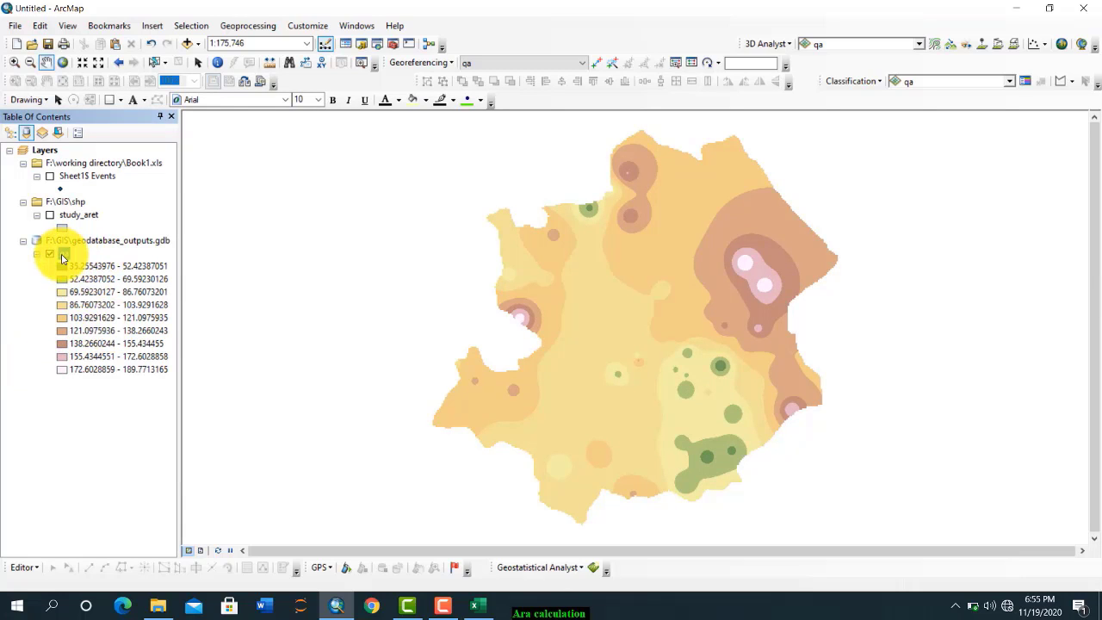
drag(263, 359, 634, 333)
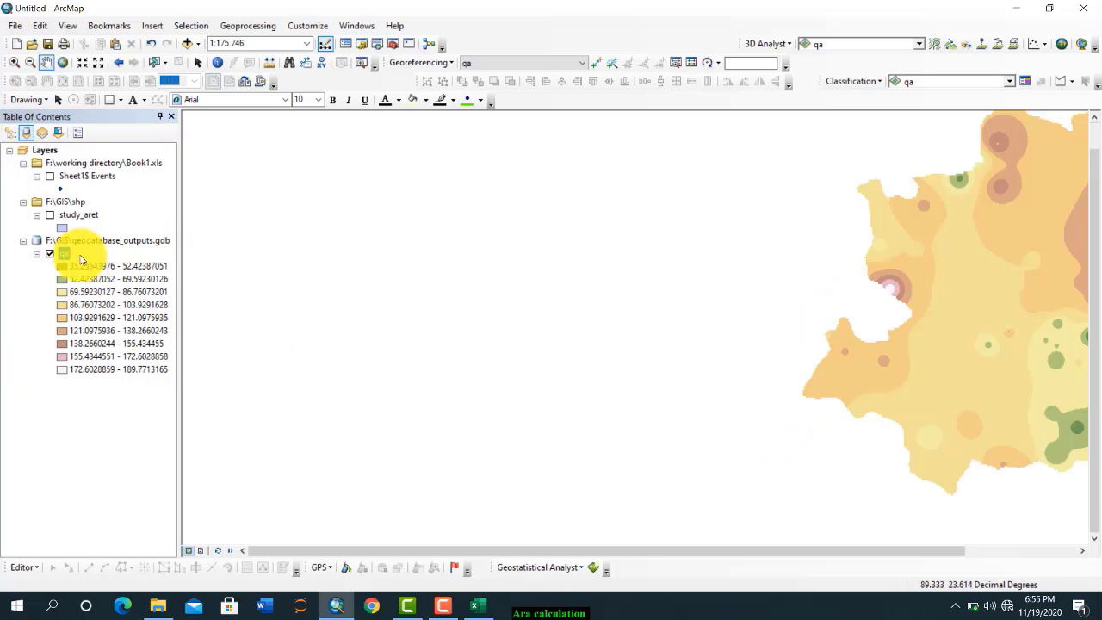
right_click(64, 254)
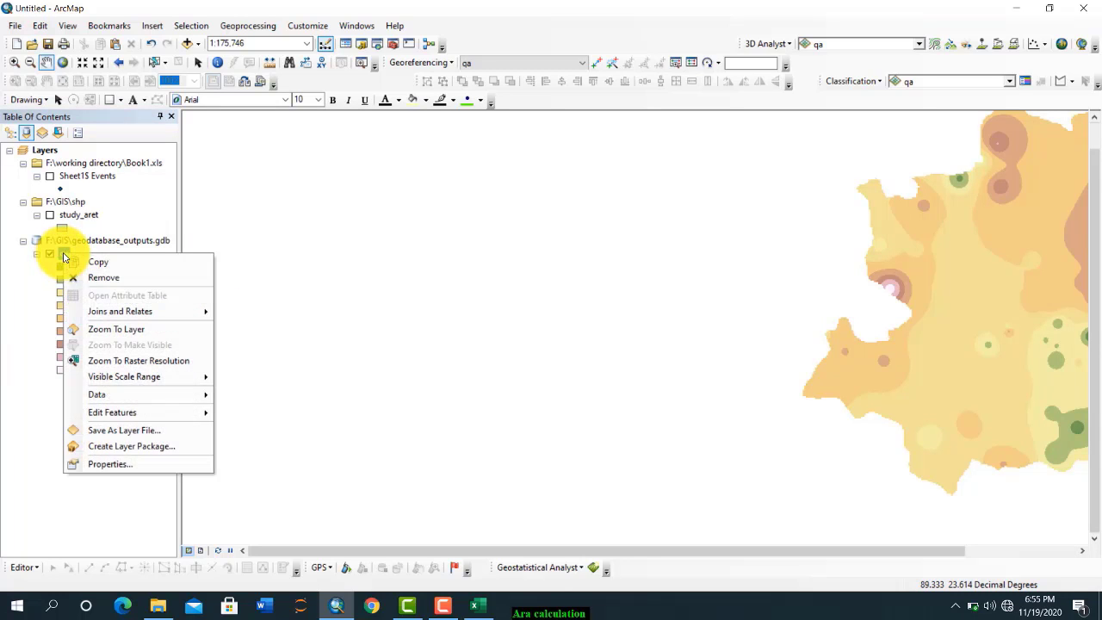
Step: Set the qa raster's symbology to 3 equal-interval classes
click(120, 466)
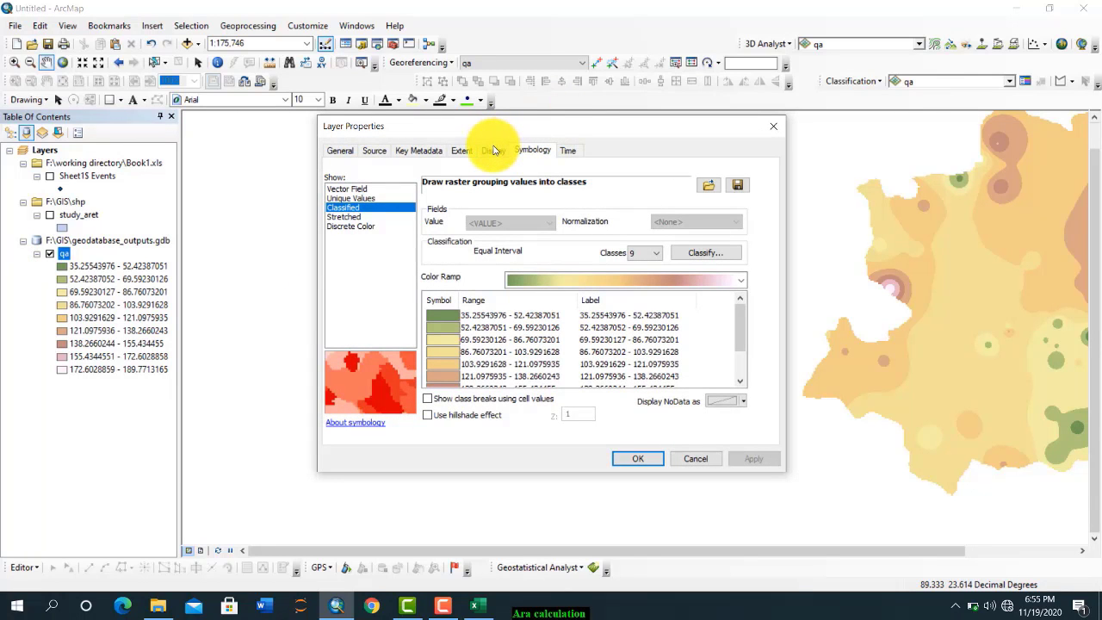
click(494, 151)
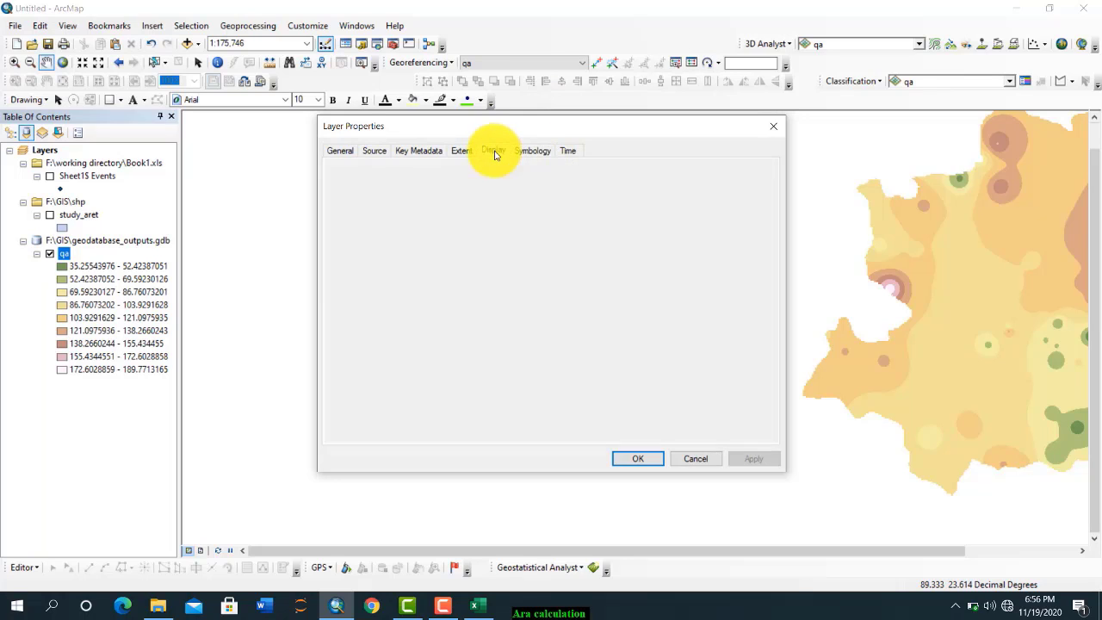
click(532, 152)
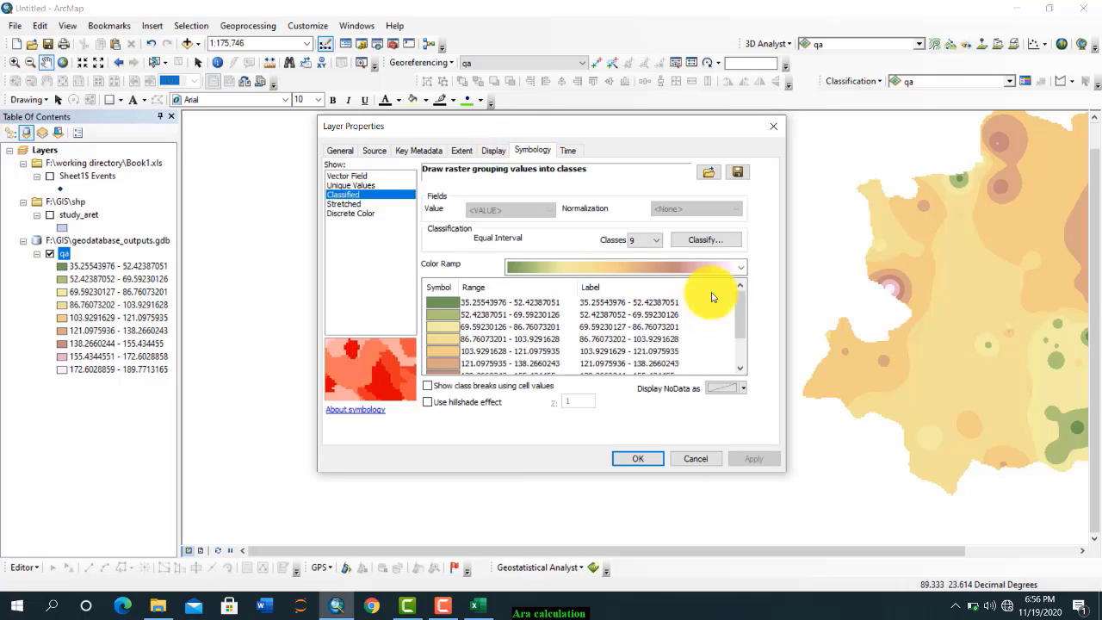
click(656, 241)
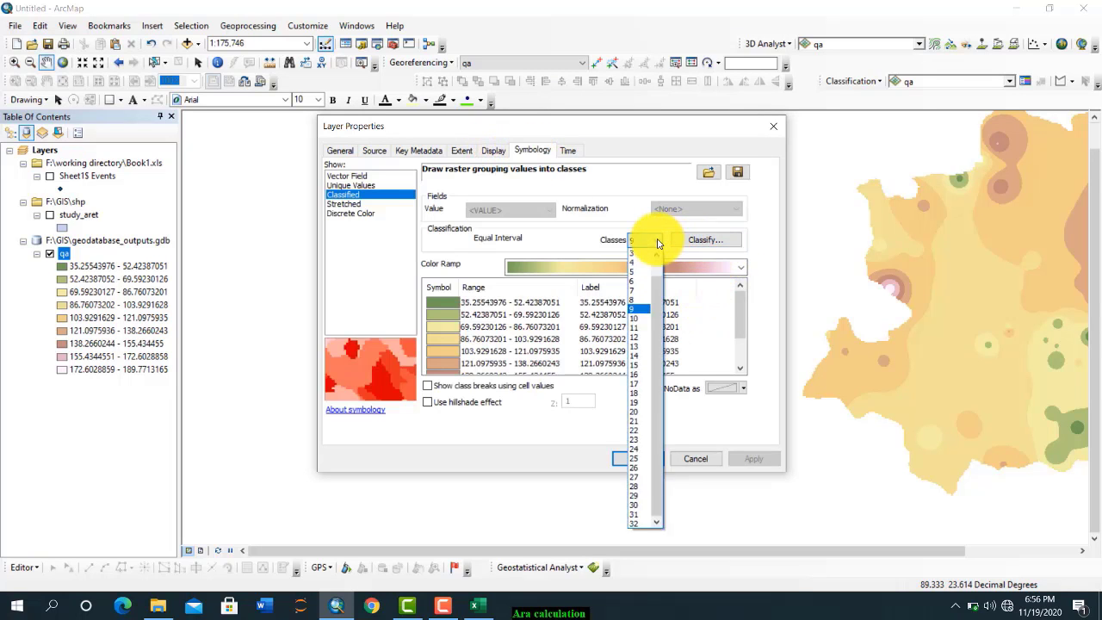
click(640, 254)
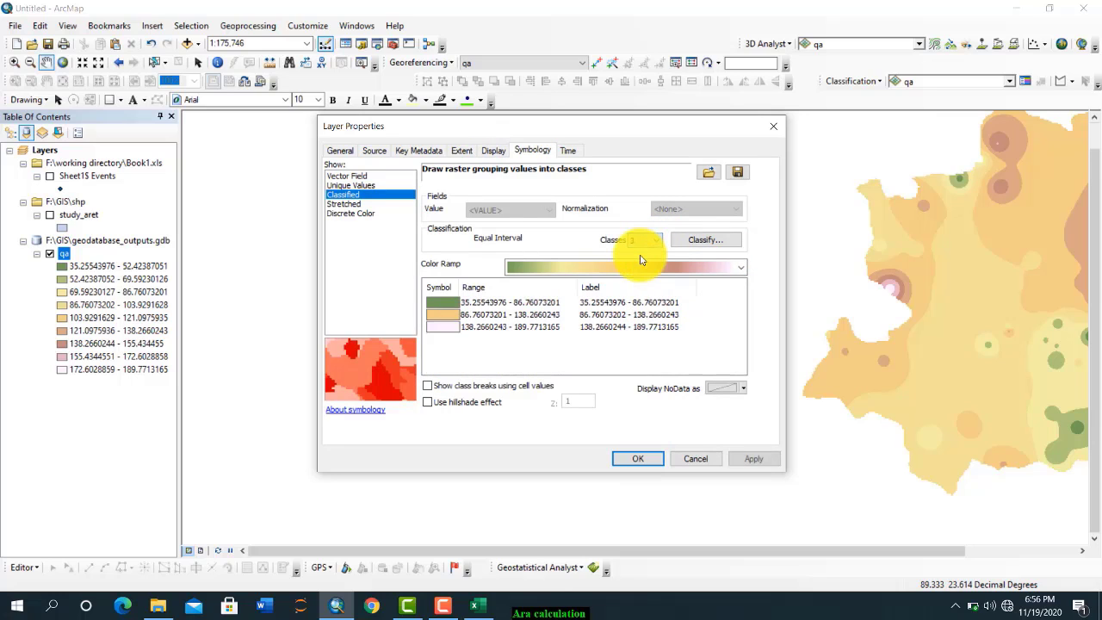
Step: Apply the light-to-dark blue colour ramp to the three qa classes
click(718, 268)
scroll(714, 269, down, 1)
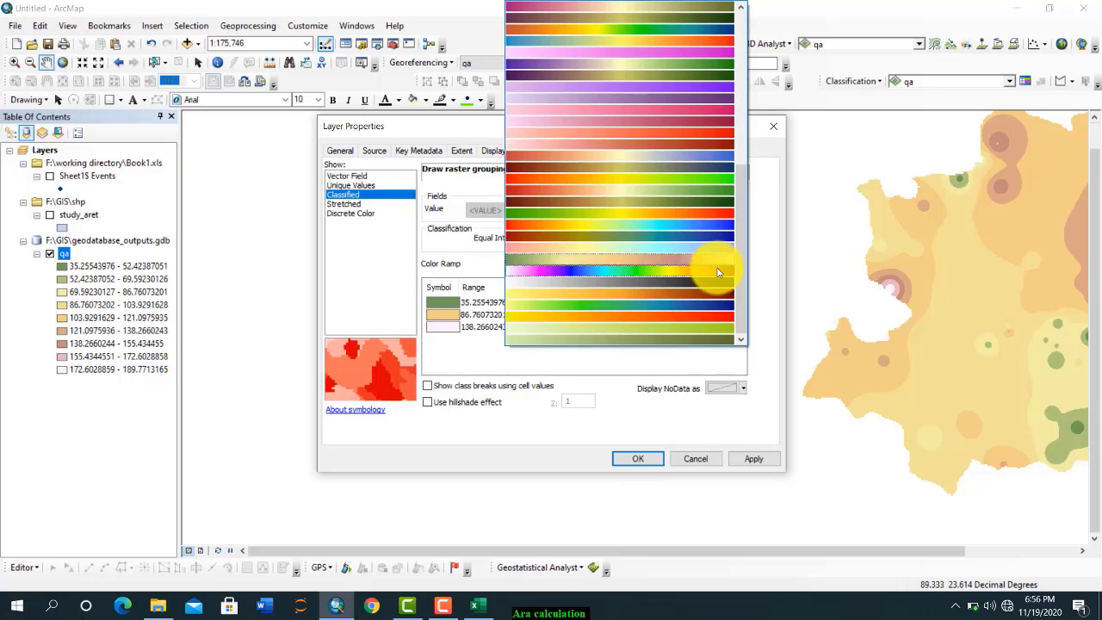
scroll(723, 207, down, 1)
click(732, 190)
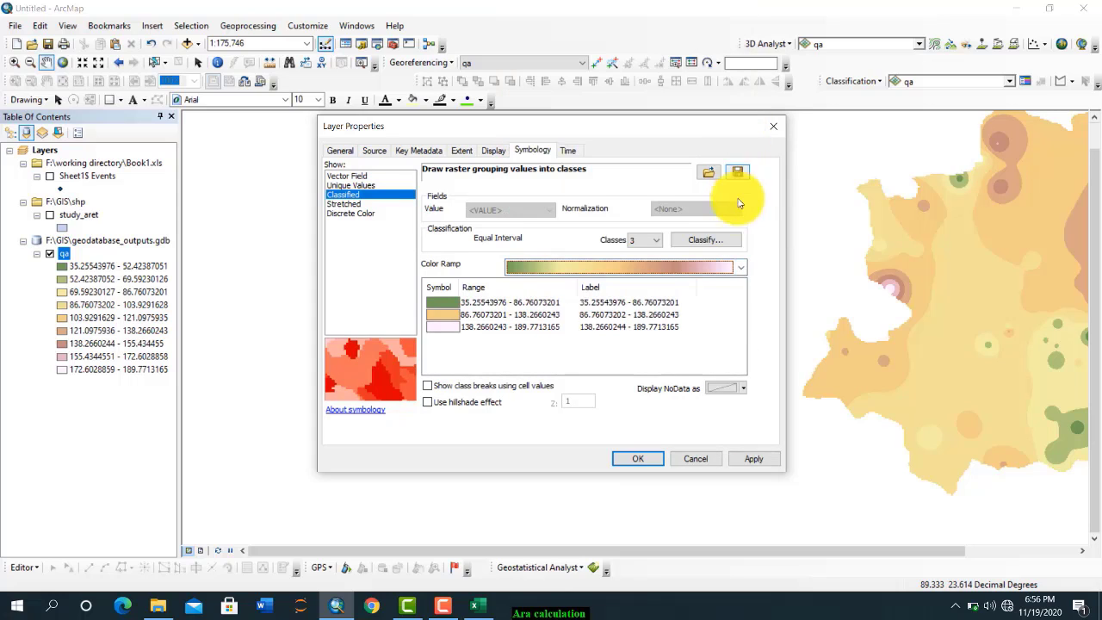
click(742, 267)
scroll(746, 273, down, 1)
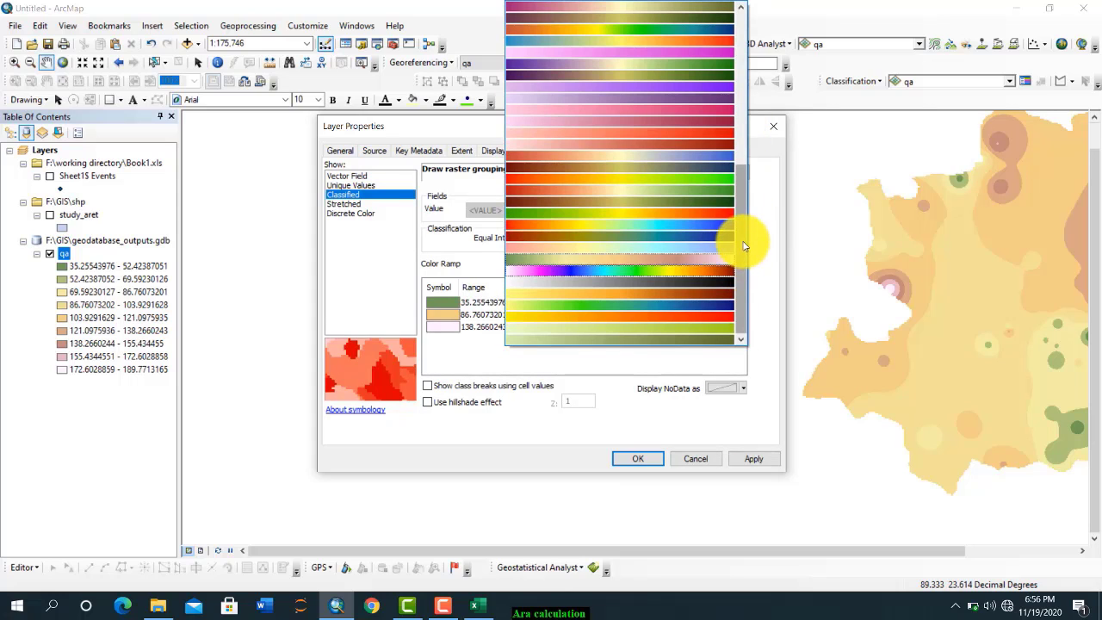
drag(745, 246, 740, 87)
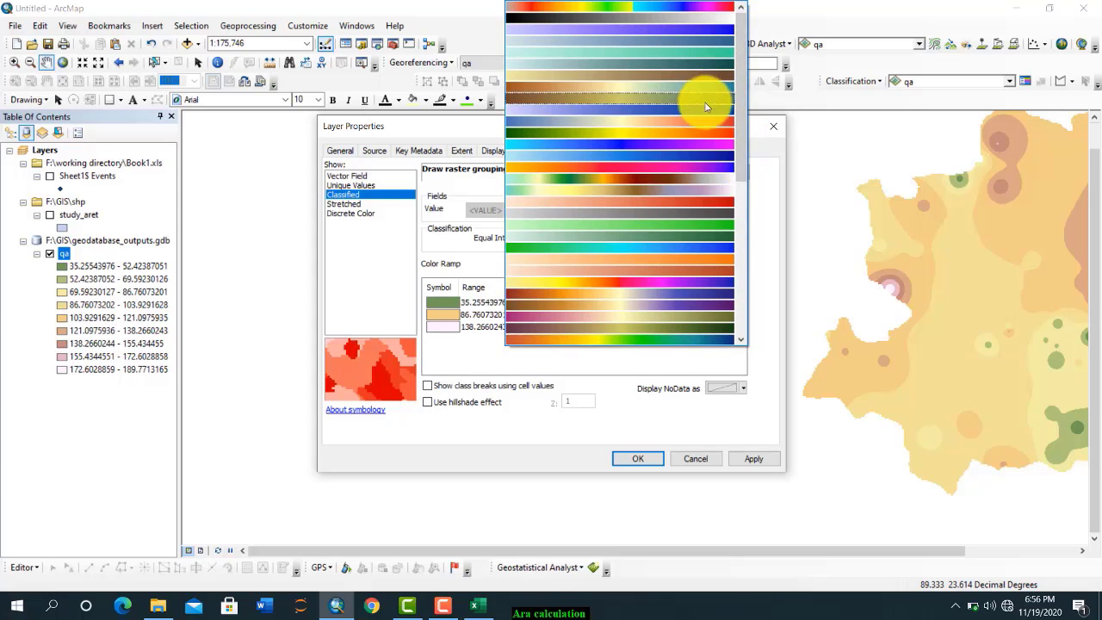
click(706, 106)
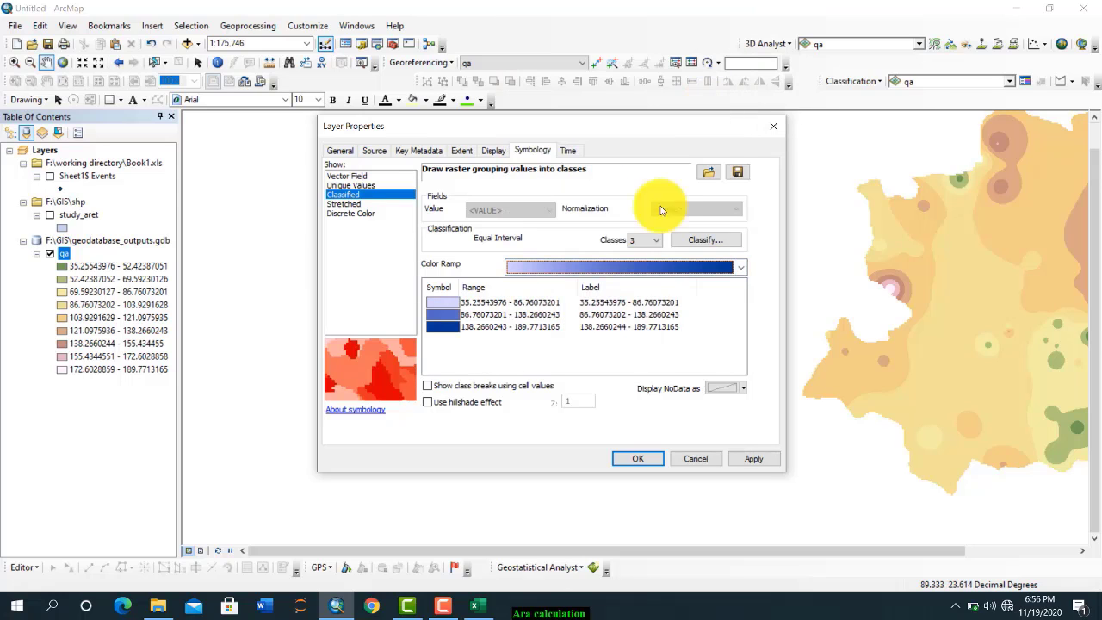
click(754, 460)
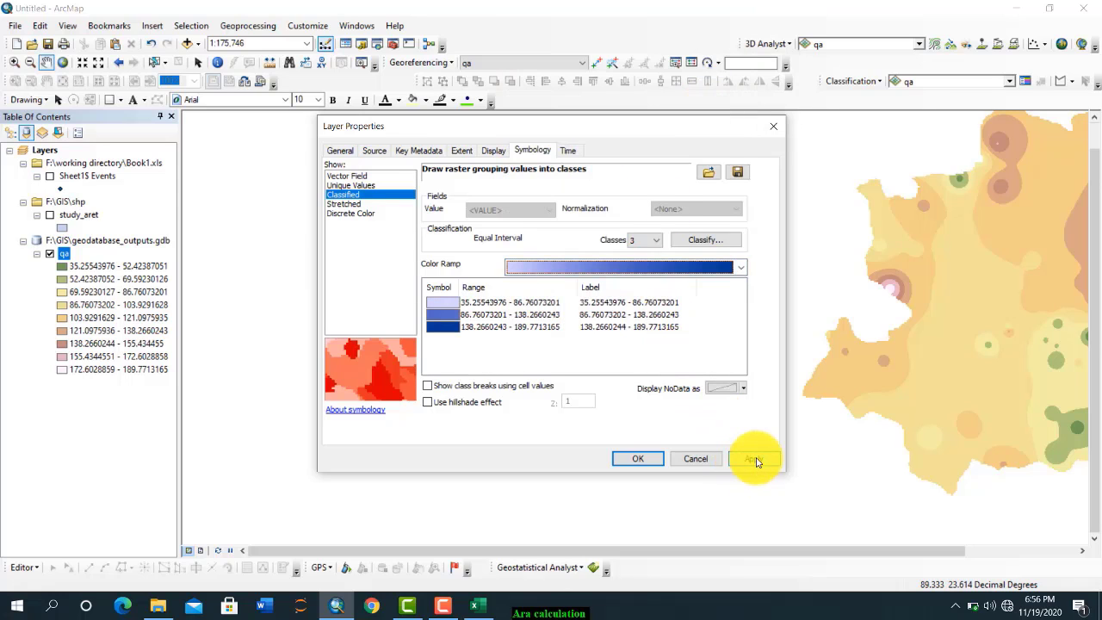
click(637, 459)
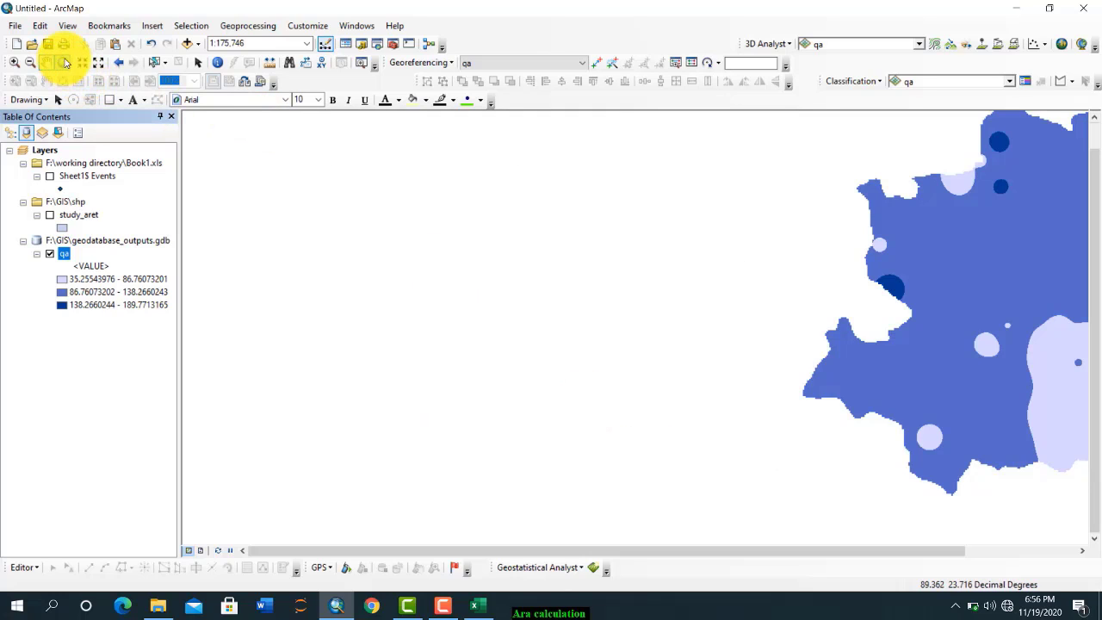
Step: Enable 'Allow interactive display for Effects toolbar' in the qa layer's Display properties
click(65, 63)
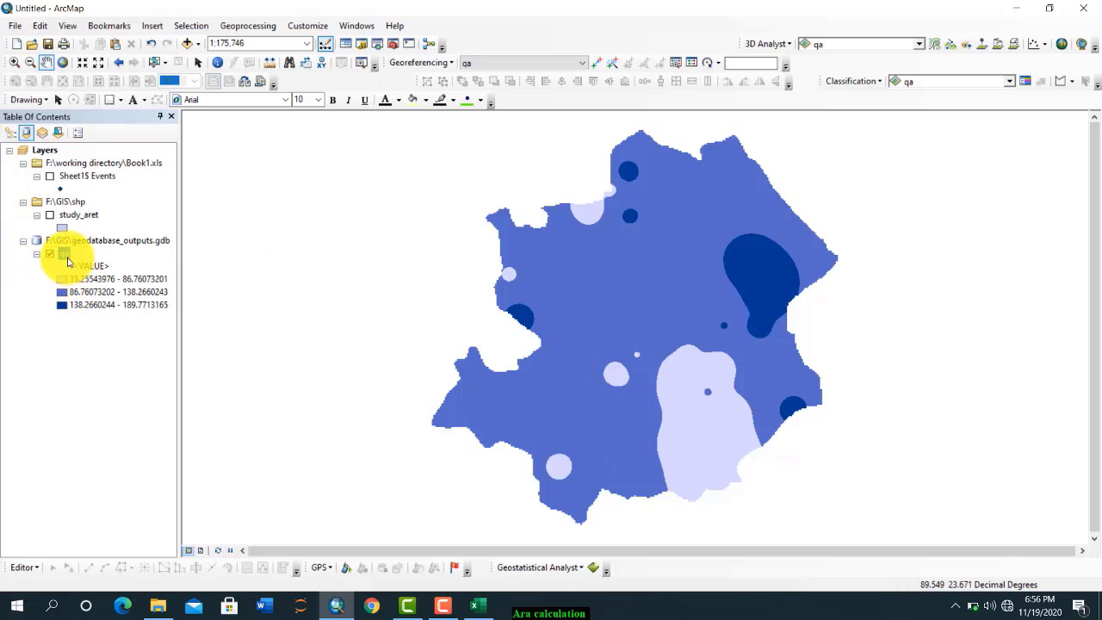
right_click(65, 253)
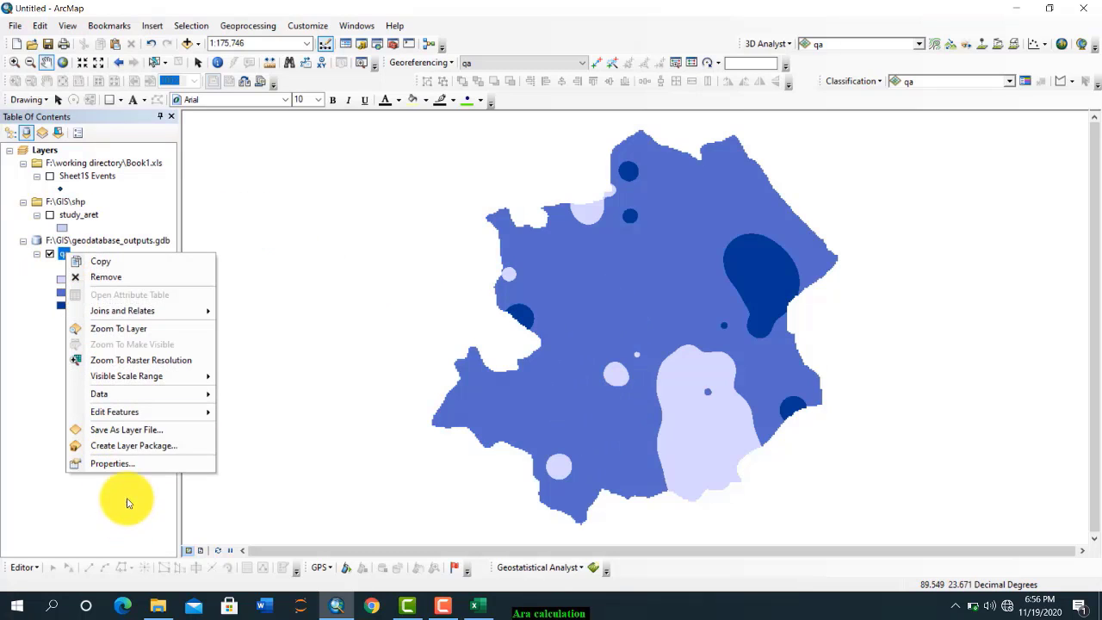
click(133, 463)
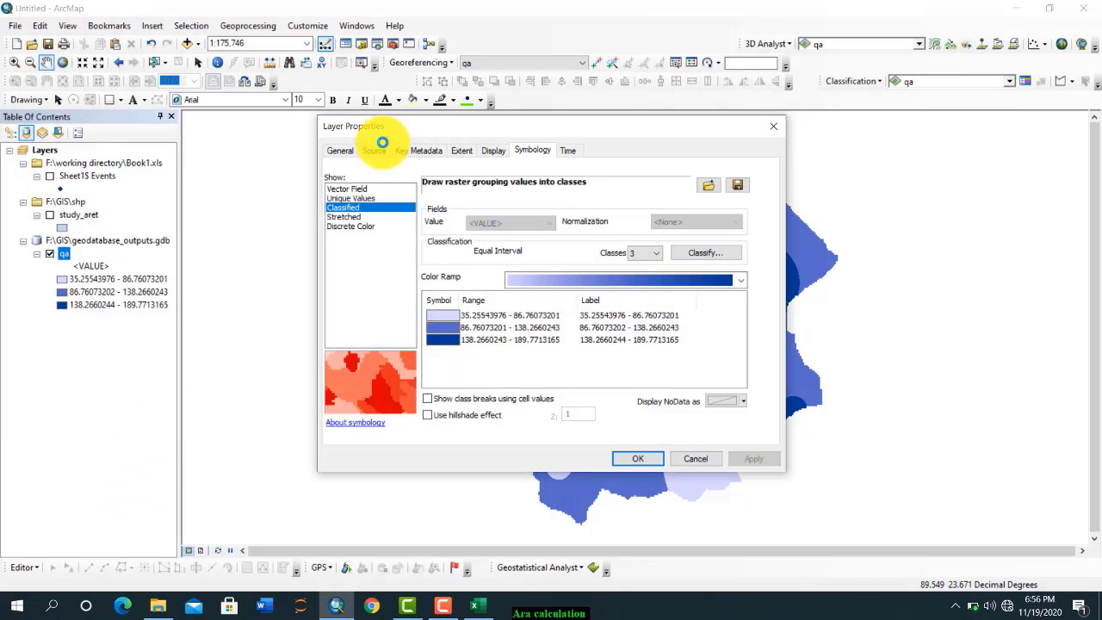
click(492, 150)
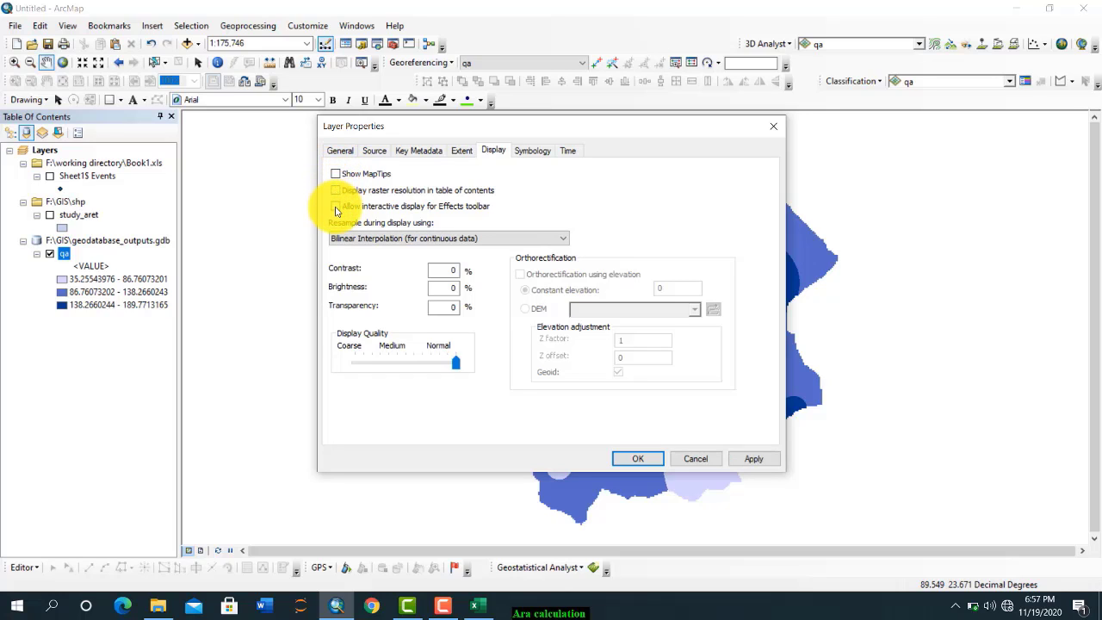
click(336, 207)
click(758, 459)
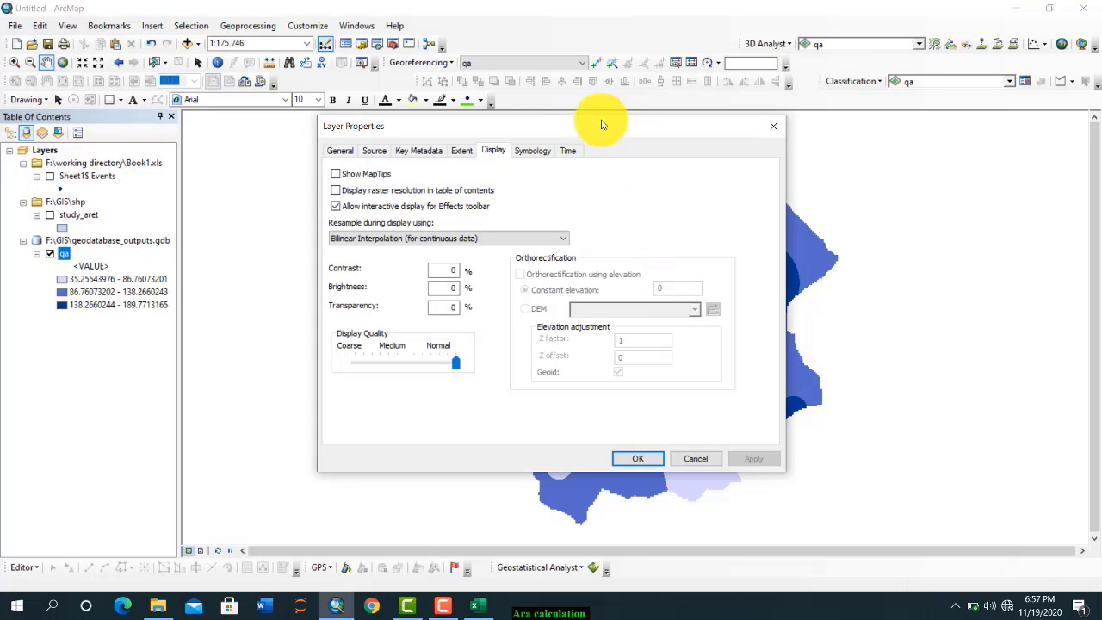
drag(540, 141, 148, 233)
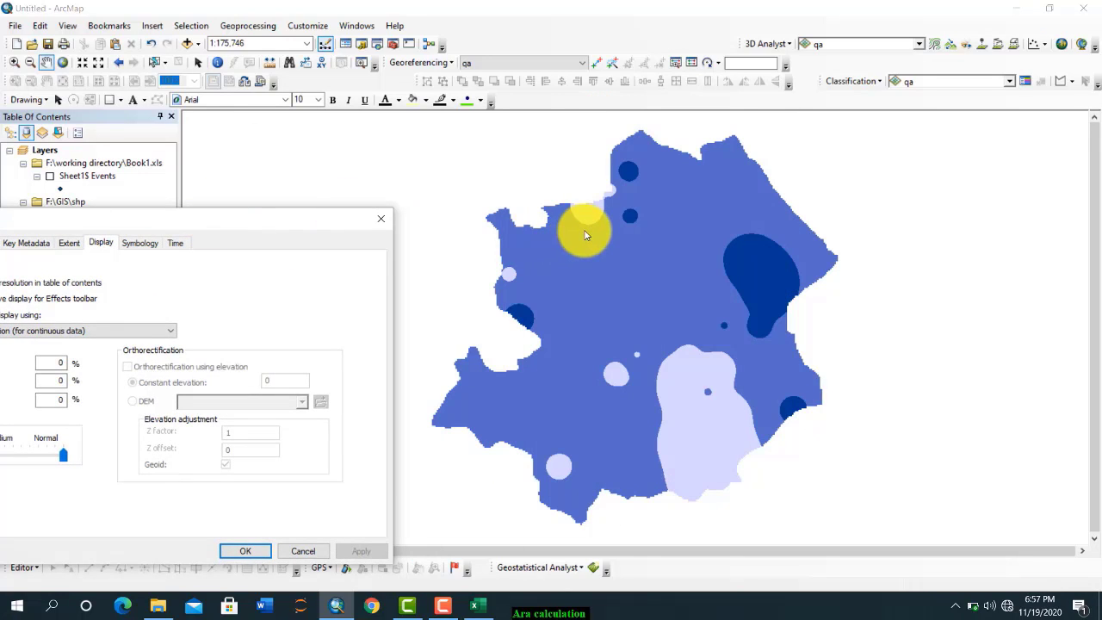
click(379, 230)
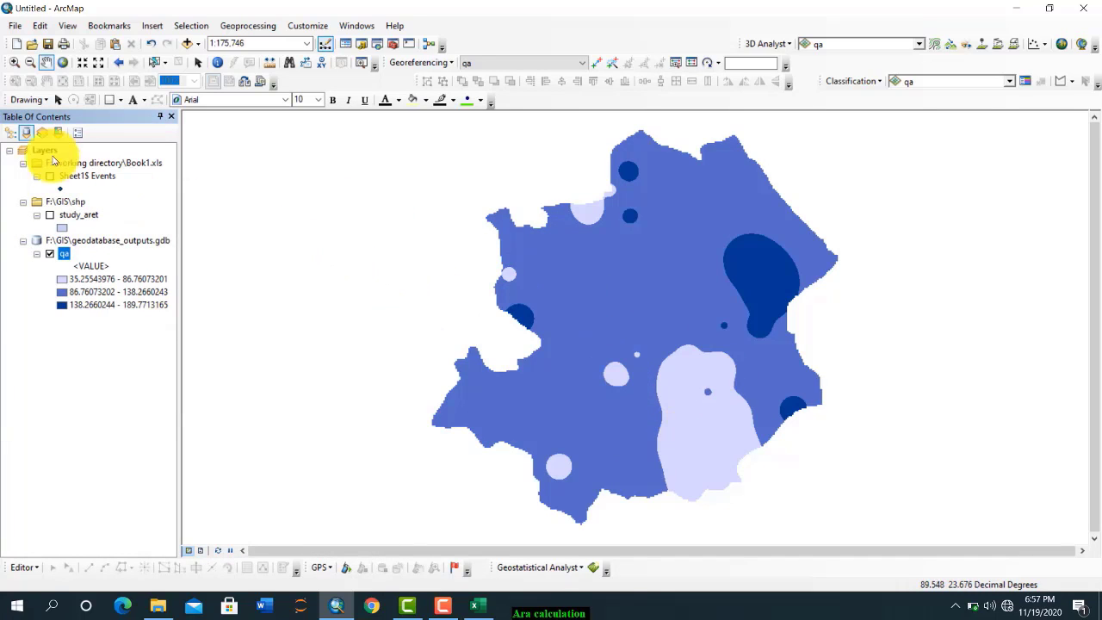
Step: Turn on MapTips and table-of-contents raster resolution display for the qa layer
right_click(64, 254)
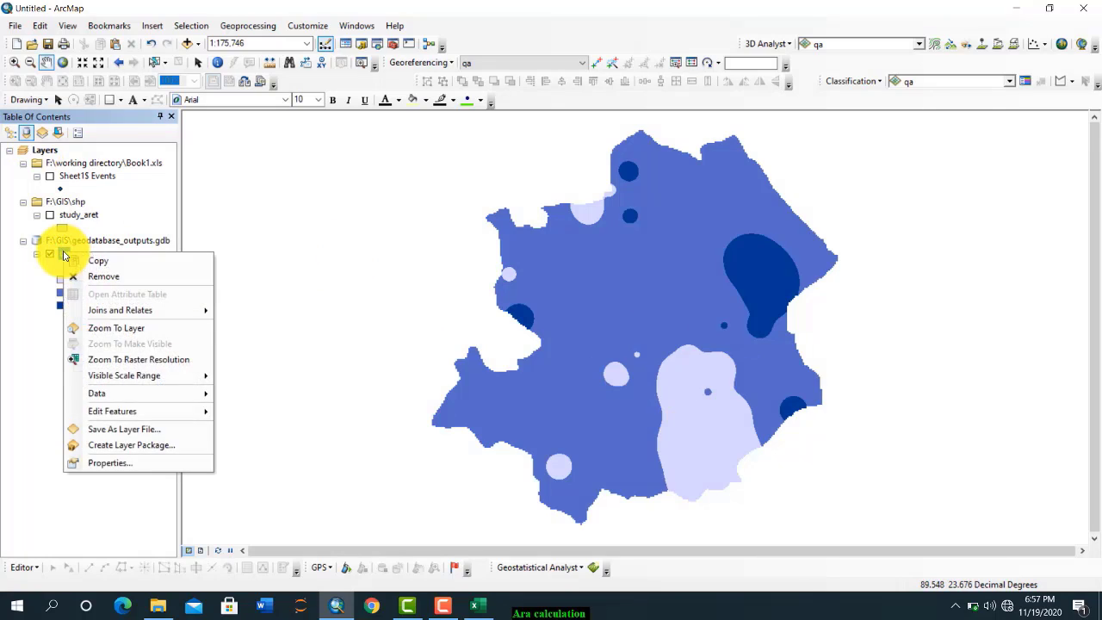
click(146, 463)
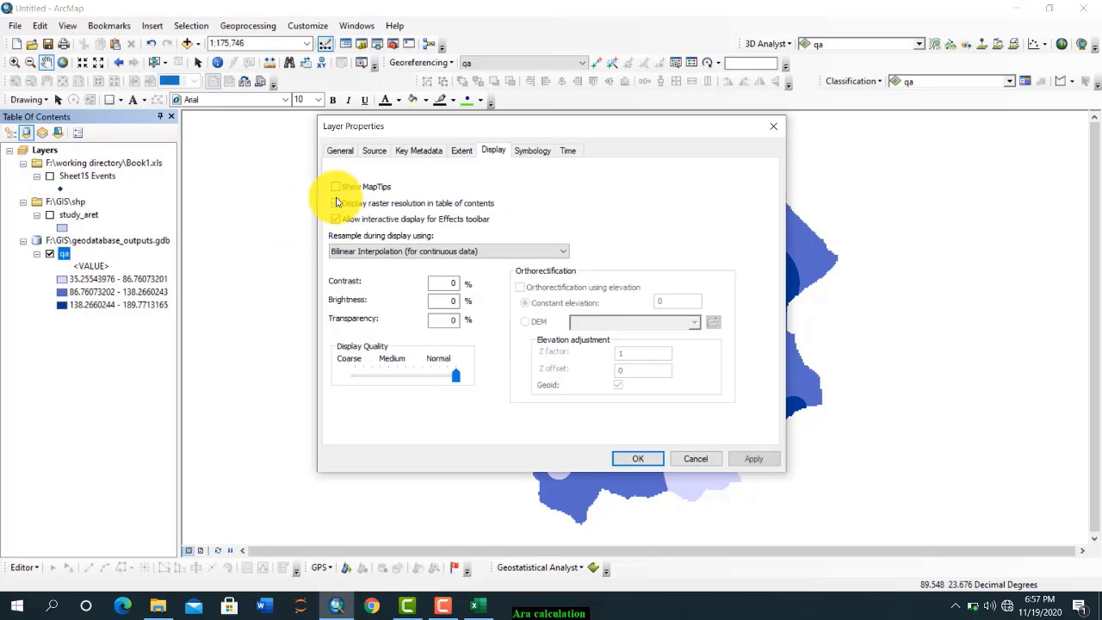
click(336, 202)
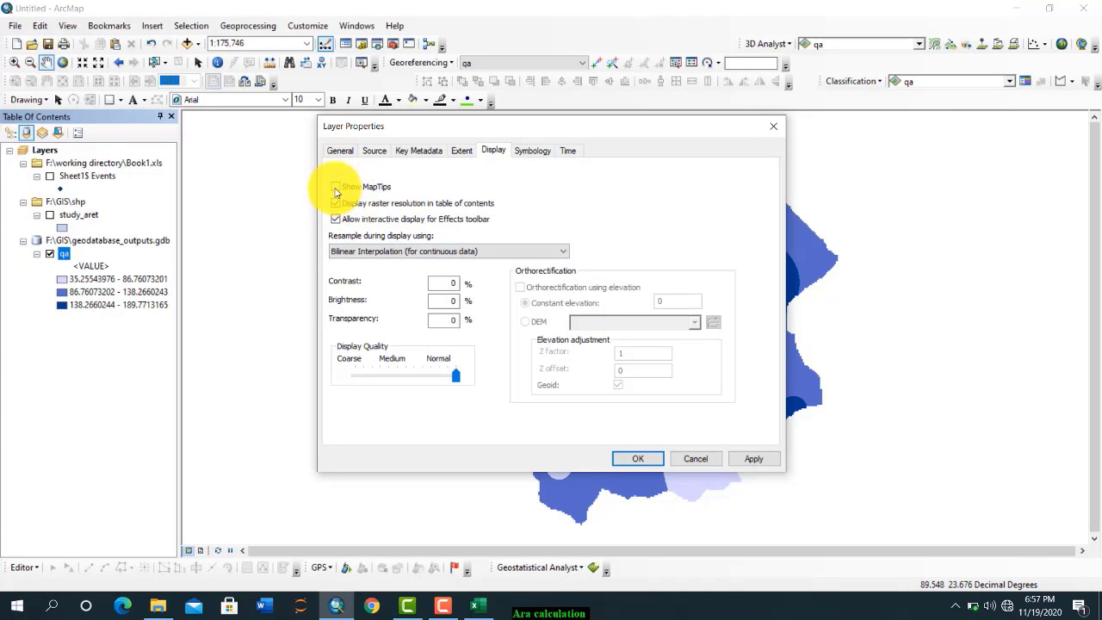
click(336, 187)
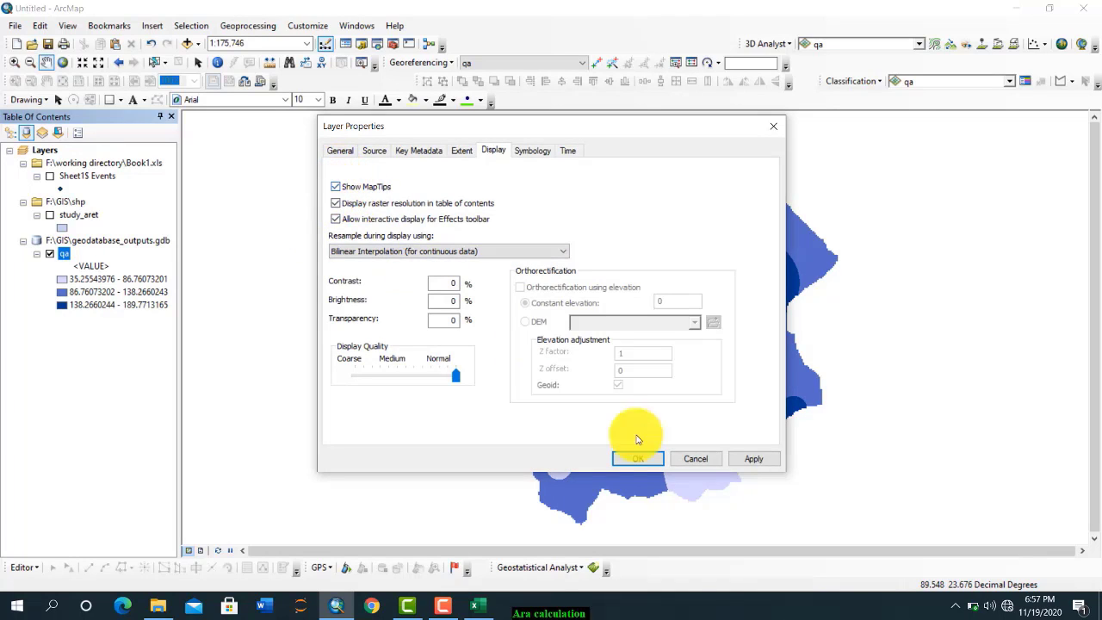
click(755, 460)
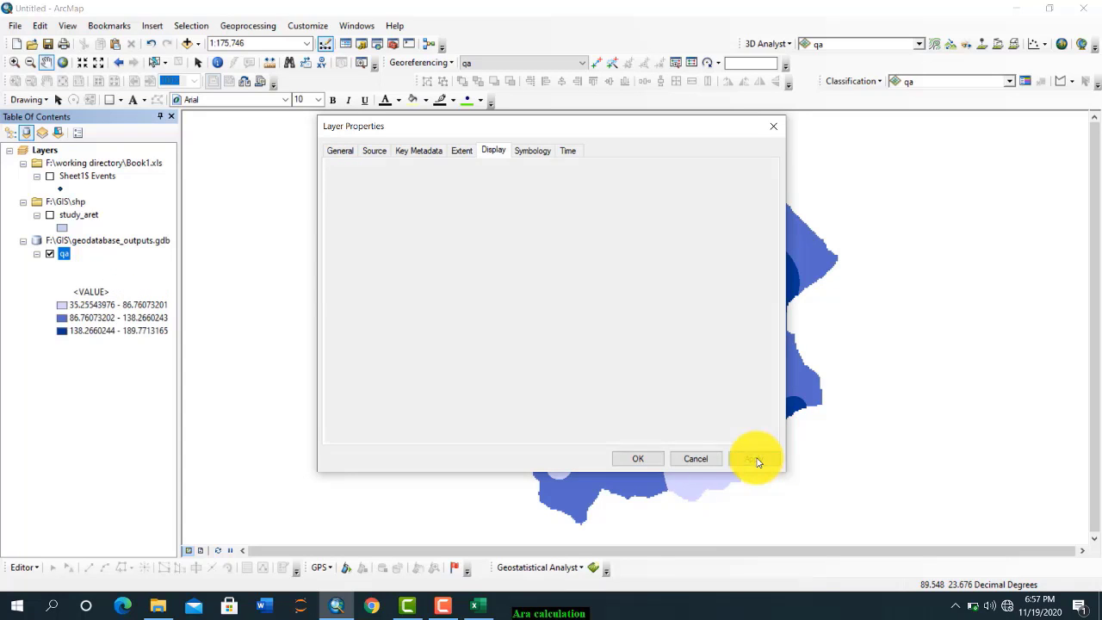
click(646, 459)
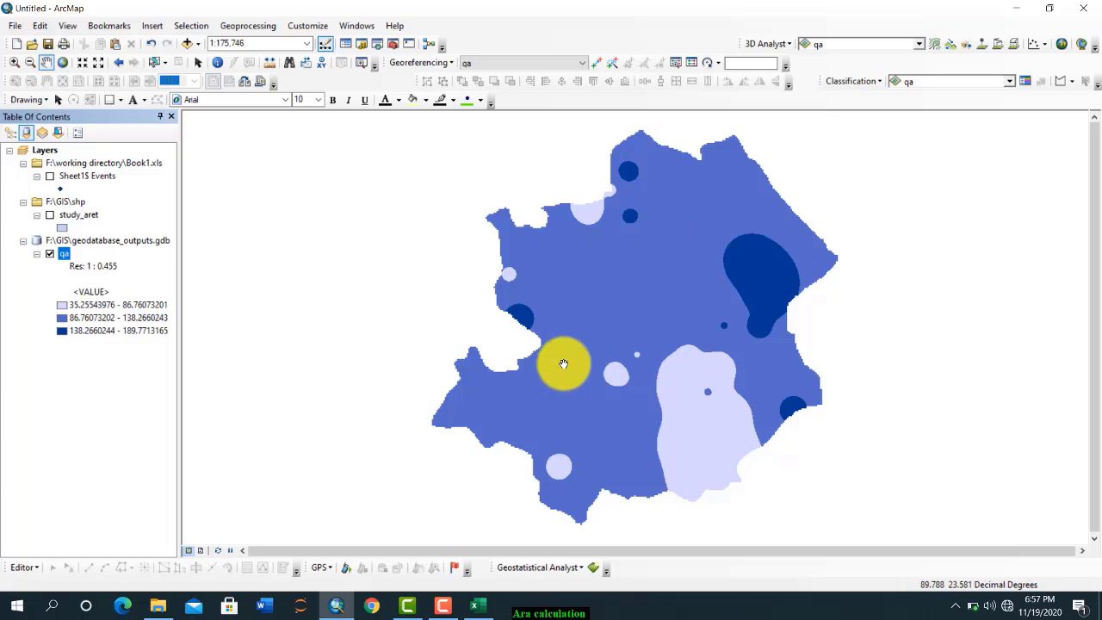
Step: Turn on the study_aret boundary layer and zoom to the full extent
drag(485, 400, 560, 363)
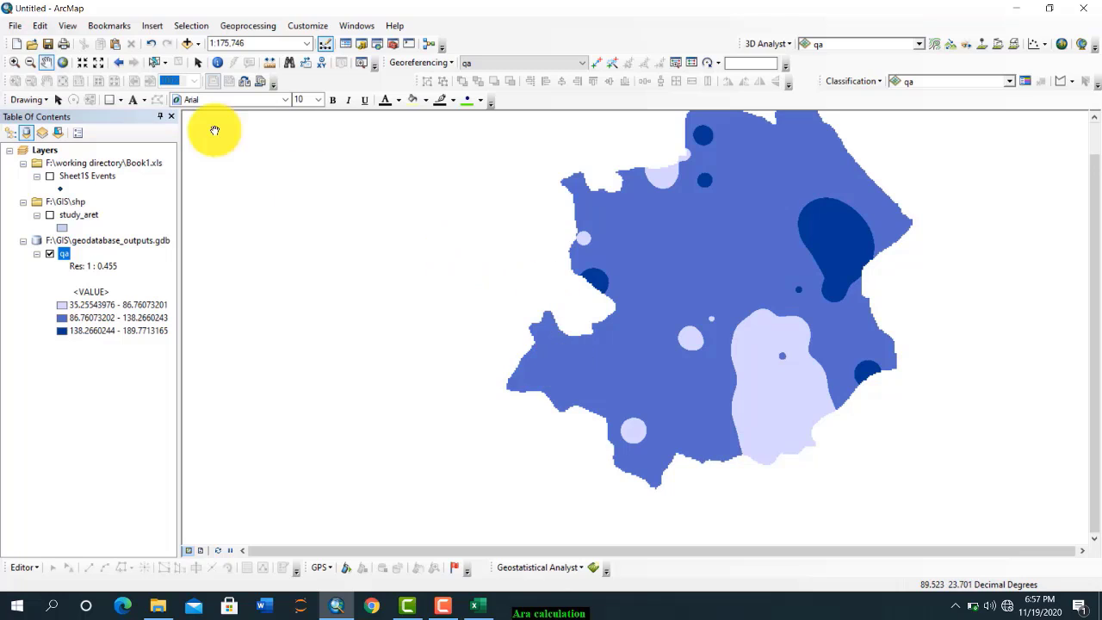
click(15, 63)
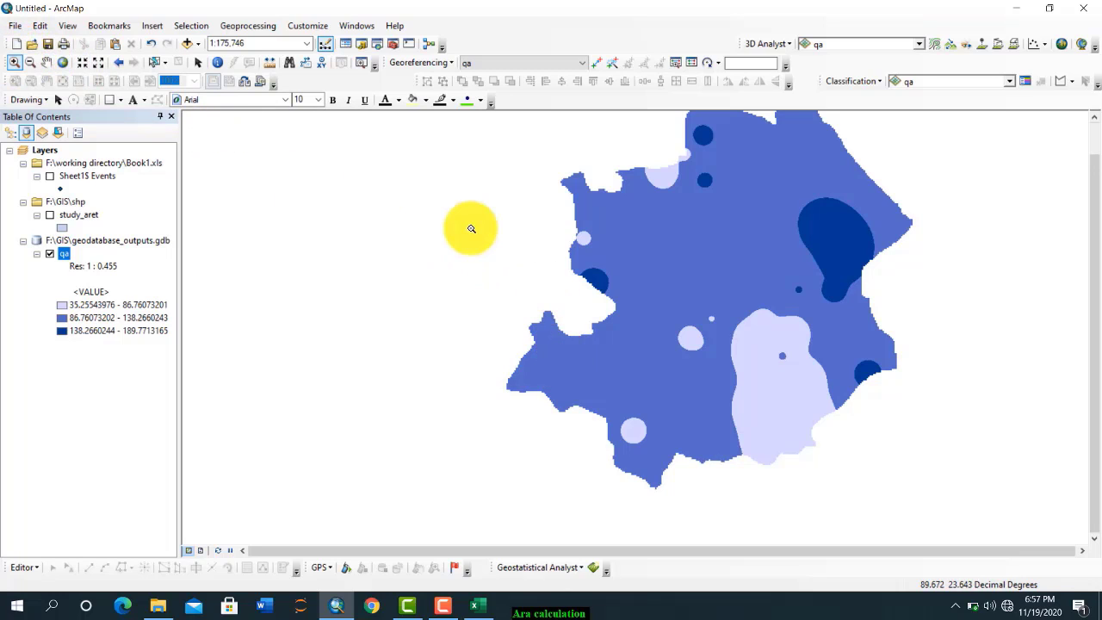
drag(530, 229, 747, 320)
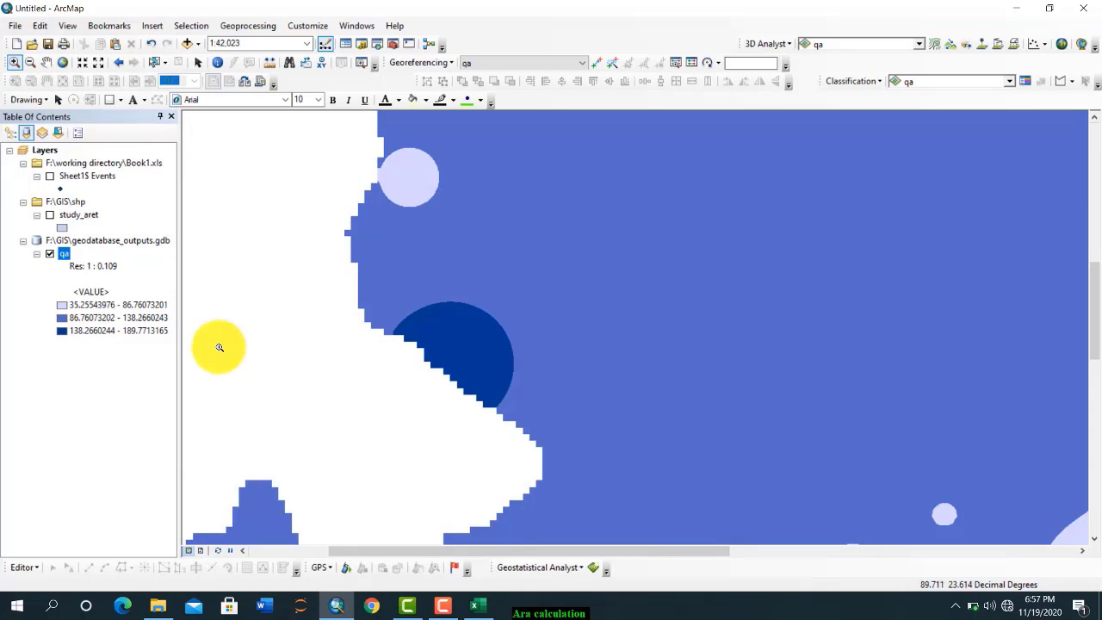
click(49, 217)
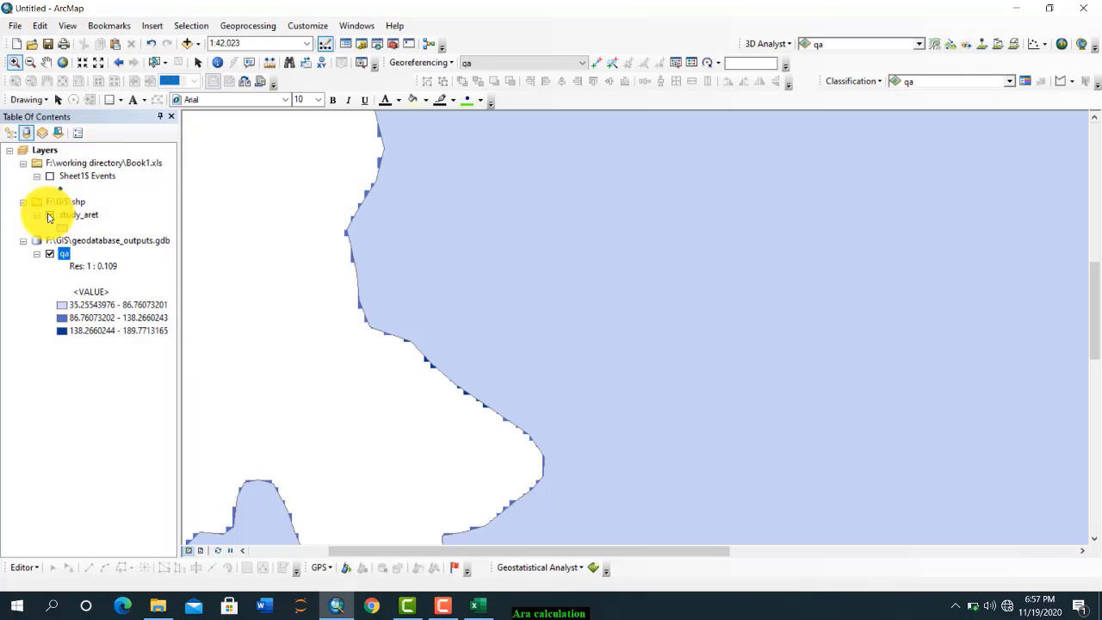
click(66, 62)
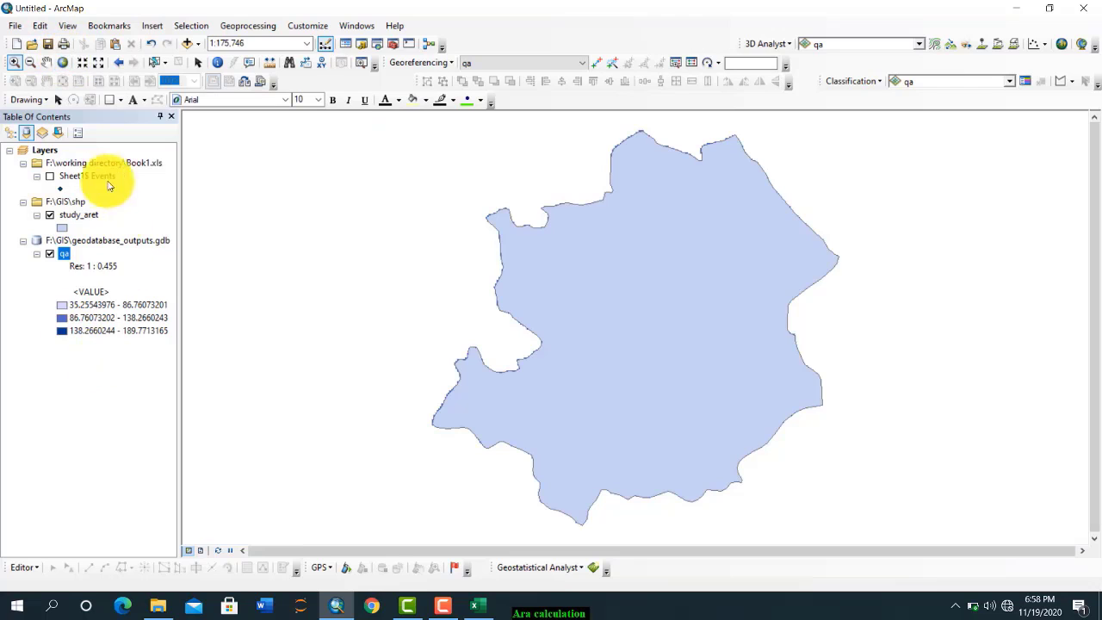
Step: Symbolize study_aret as a Hollow polygon with a black outline of width 2
right_click(60, 226)
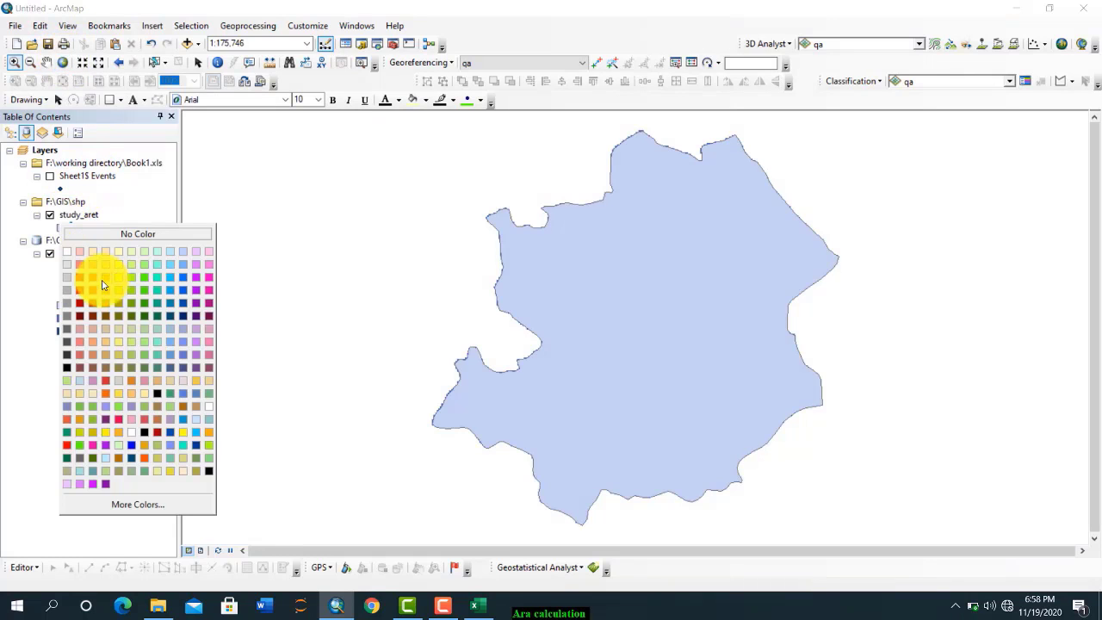
click(147, 181)
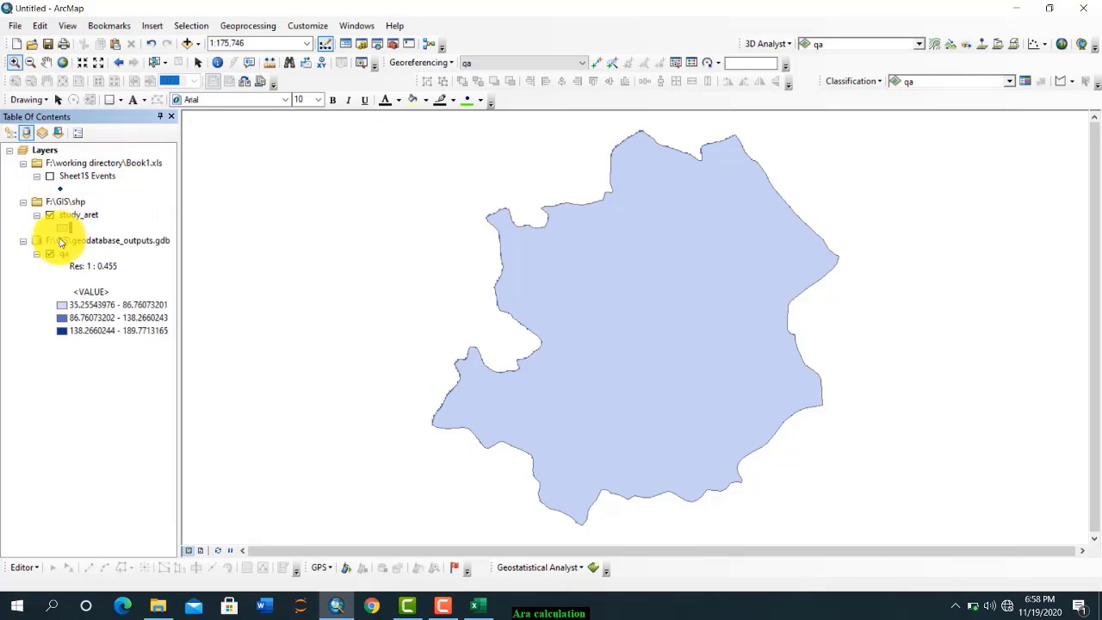
click(60, 228)
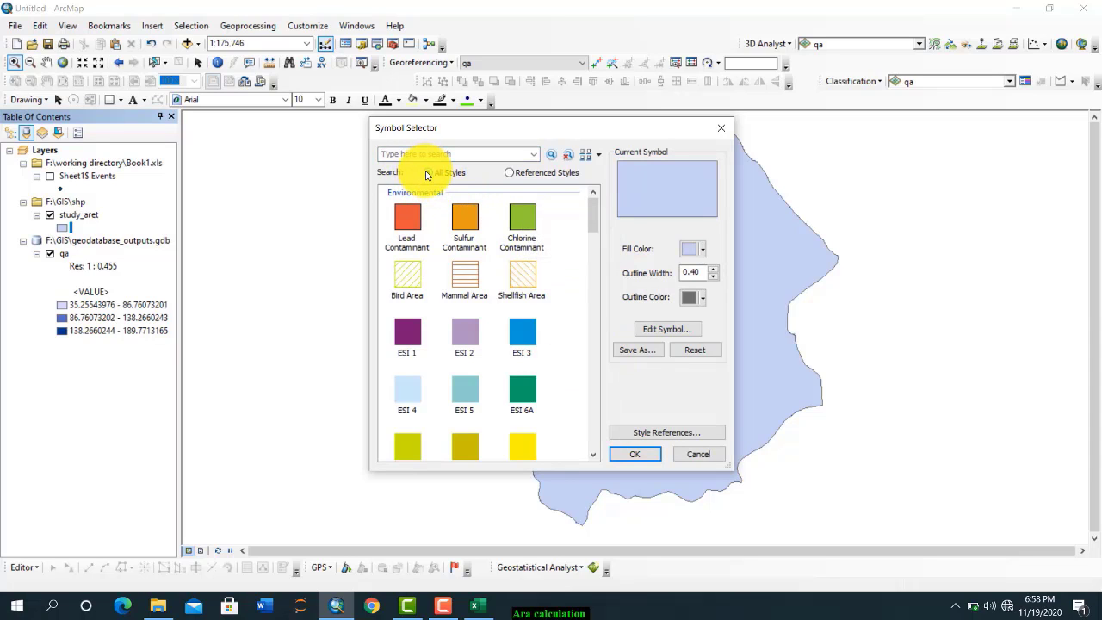
scroll(595, 216, down, 3)
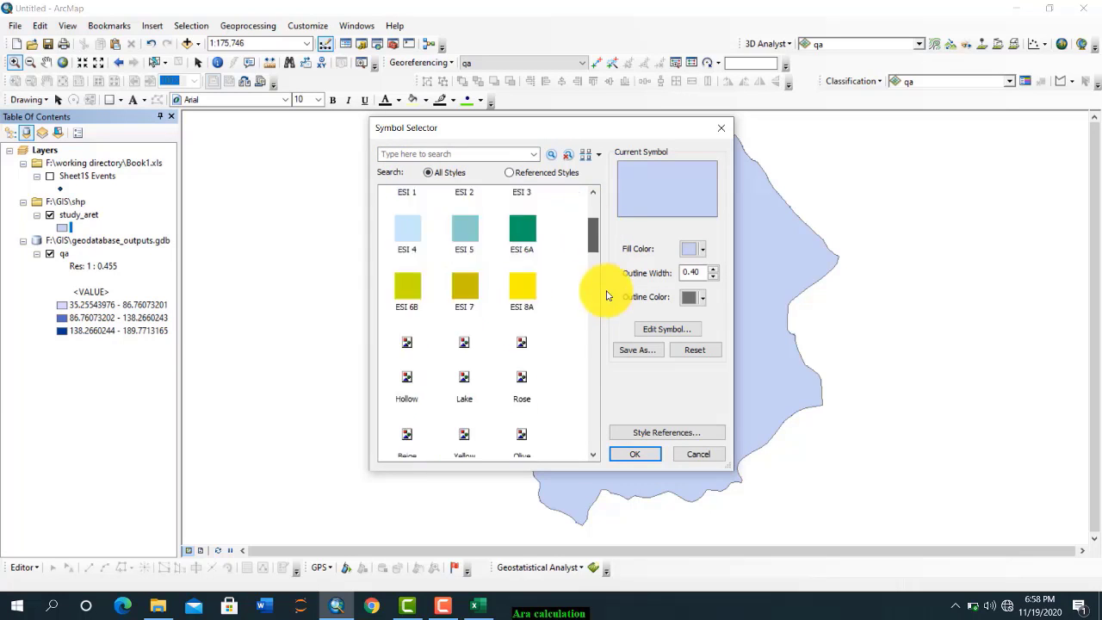
drag(593, 237, 627, 69)
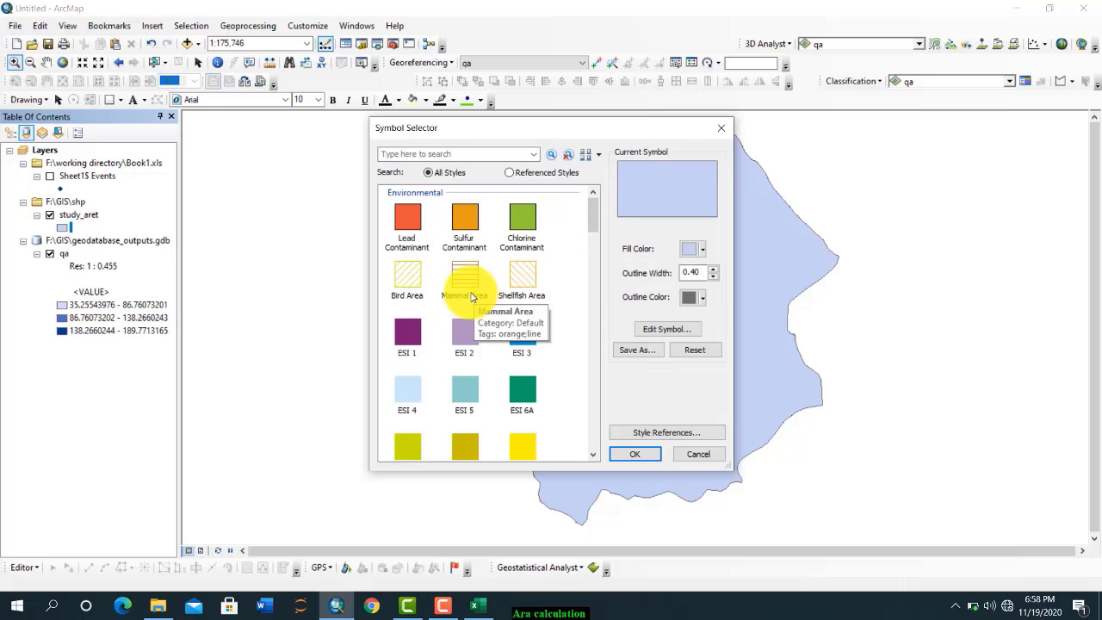
click(723, 127)
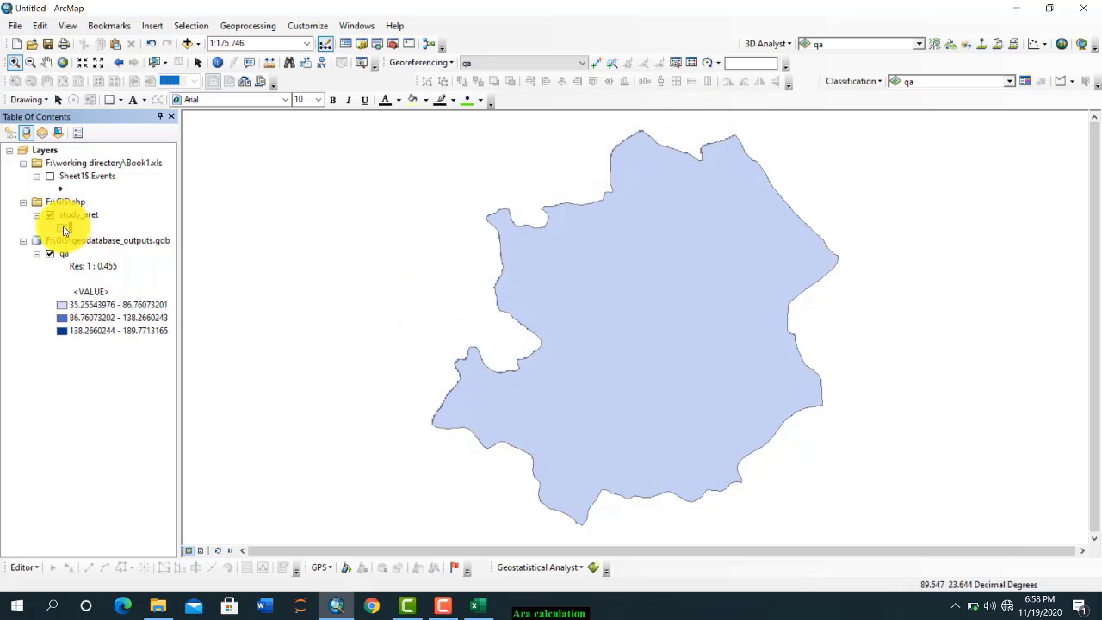
click(64, 229)
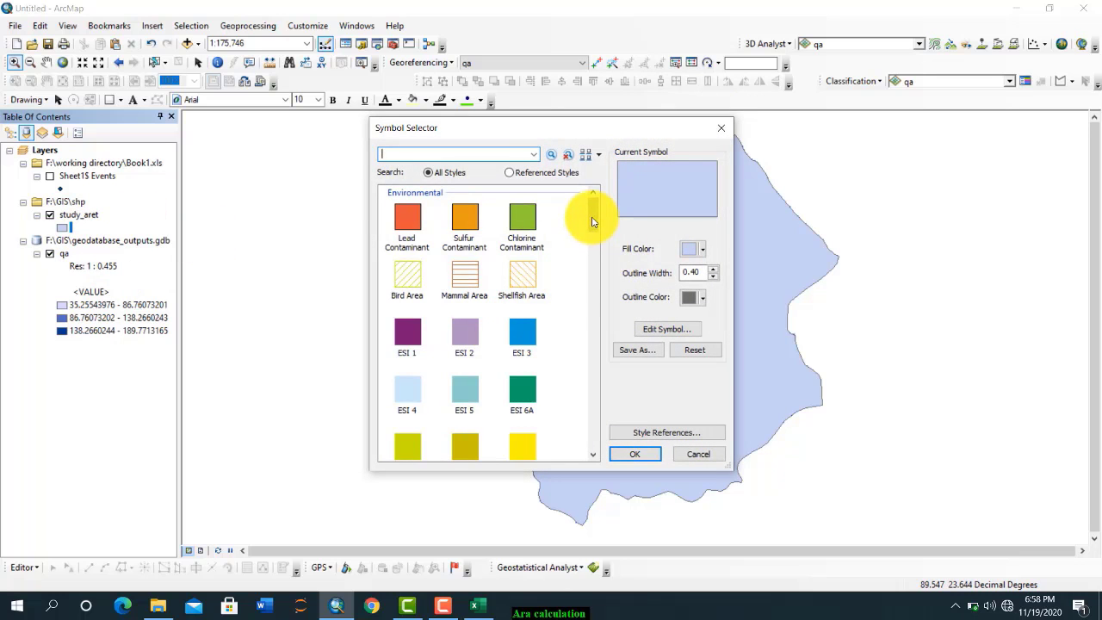
drag(592, 222, 591, 261)
click(405, 362)
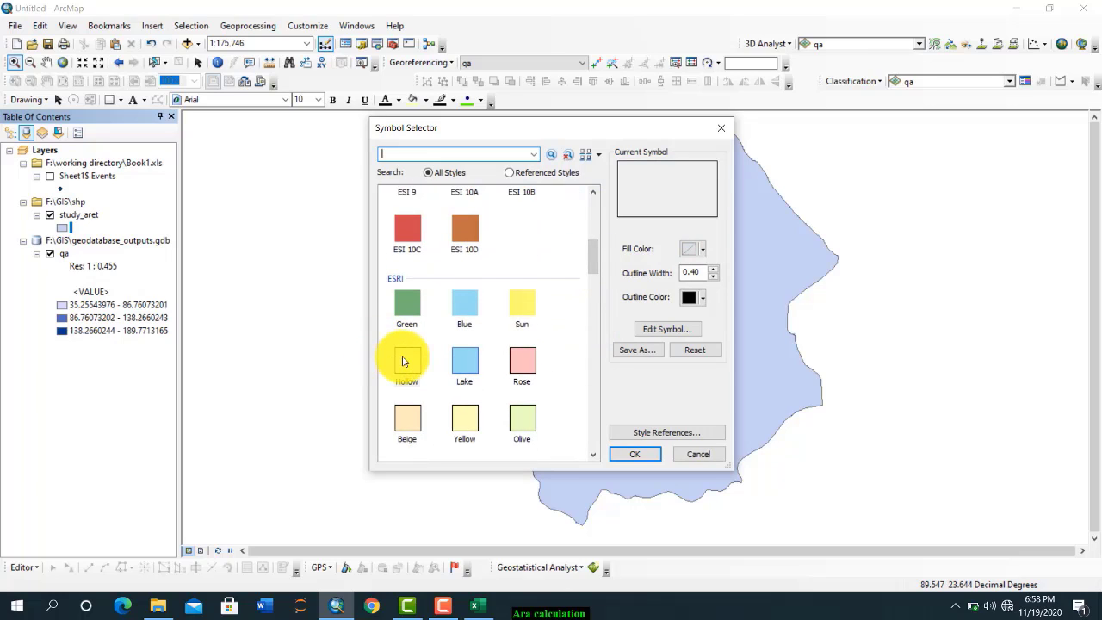
click(713, 269)
click(635, 456)
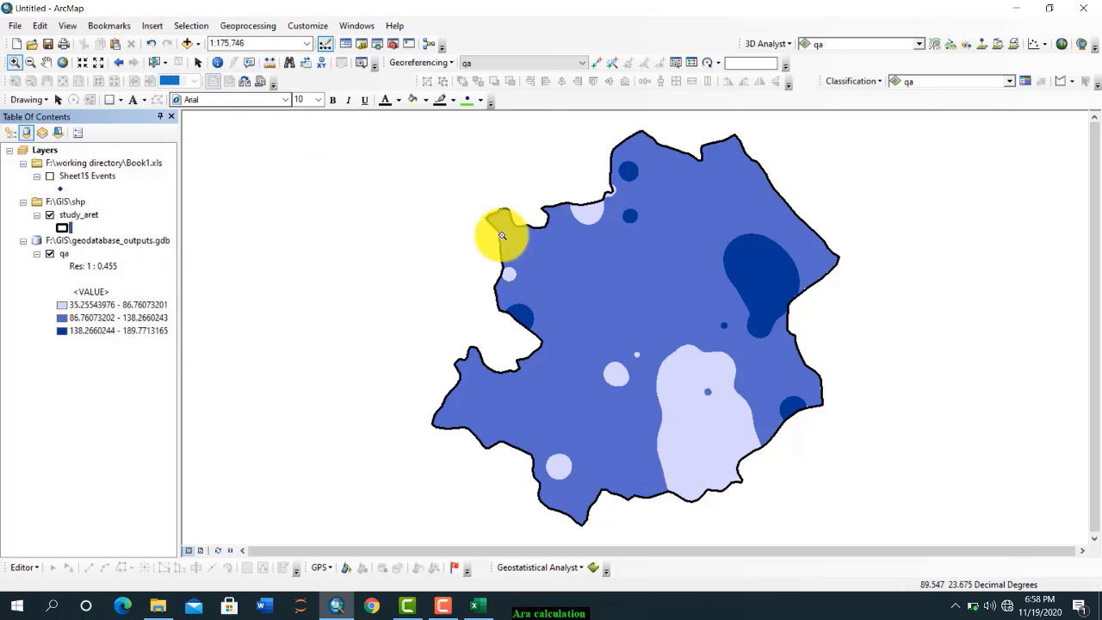
Step: Search for 'project raster' in the Search window
click(355, 26)
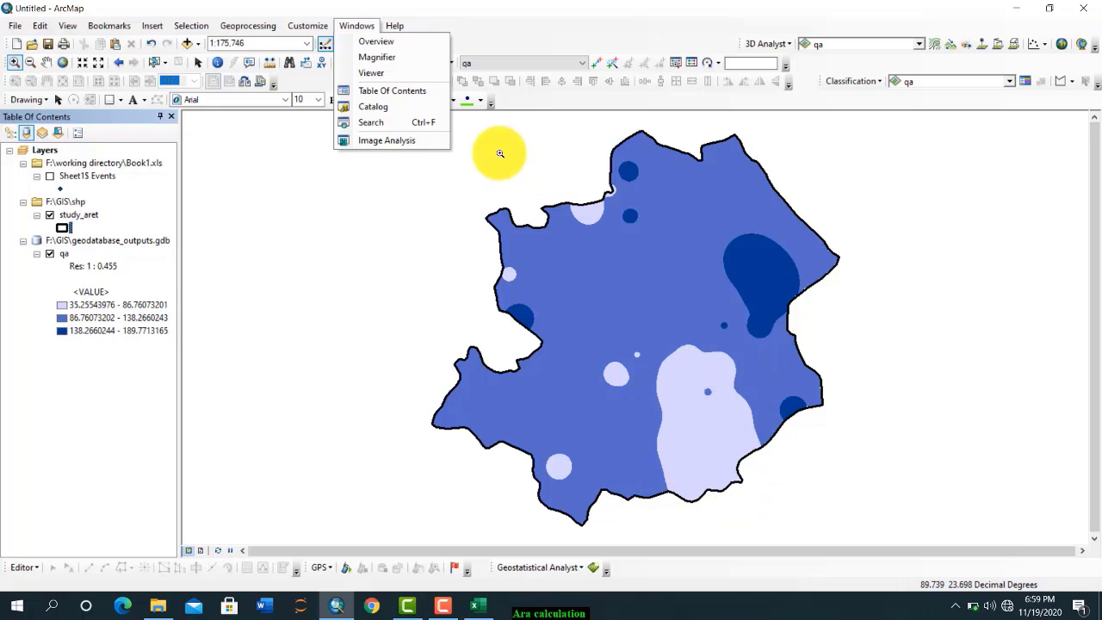
click(372, 129)
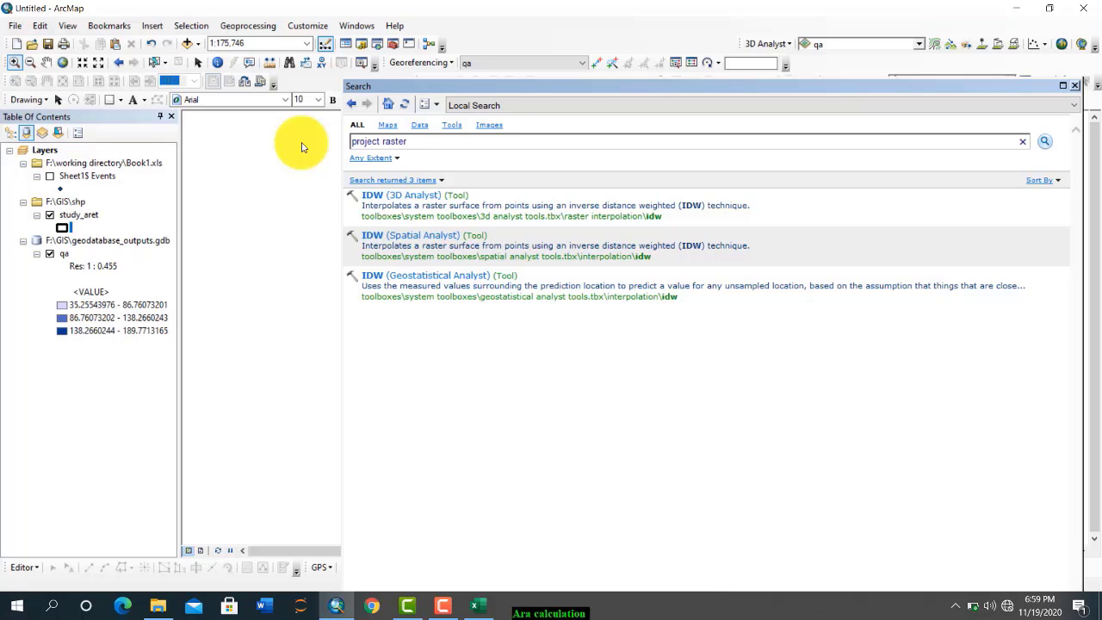
key(Return)
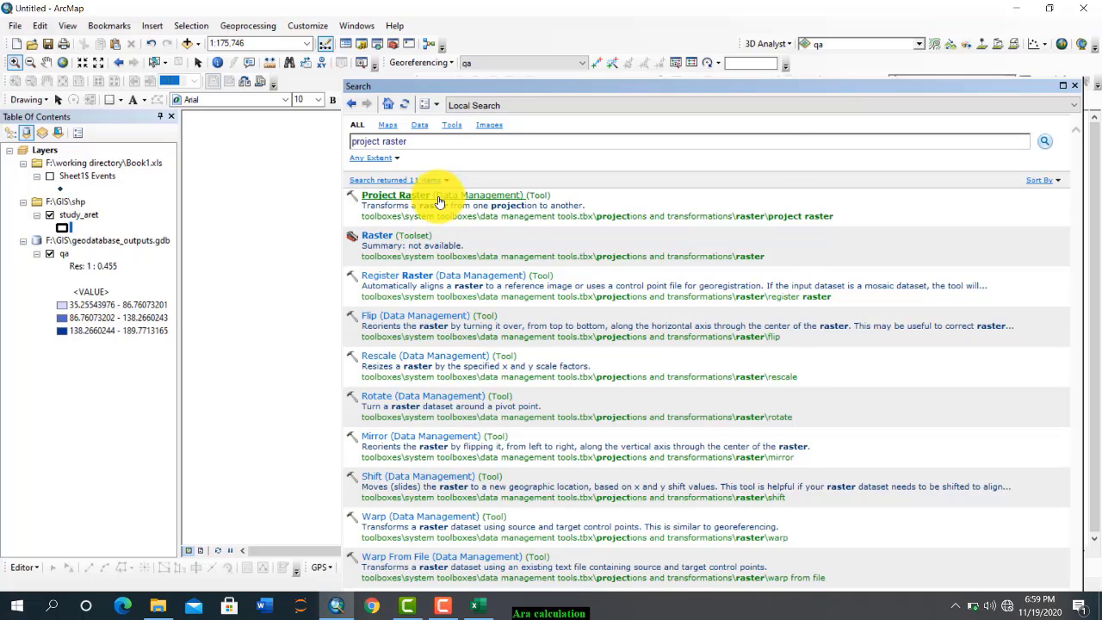
Step: Set Project Raster to take qa as input and write uijkjn to geodatabase_outputs.gdb
click(439, 200)
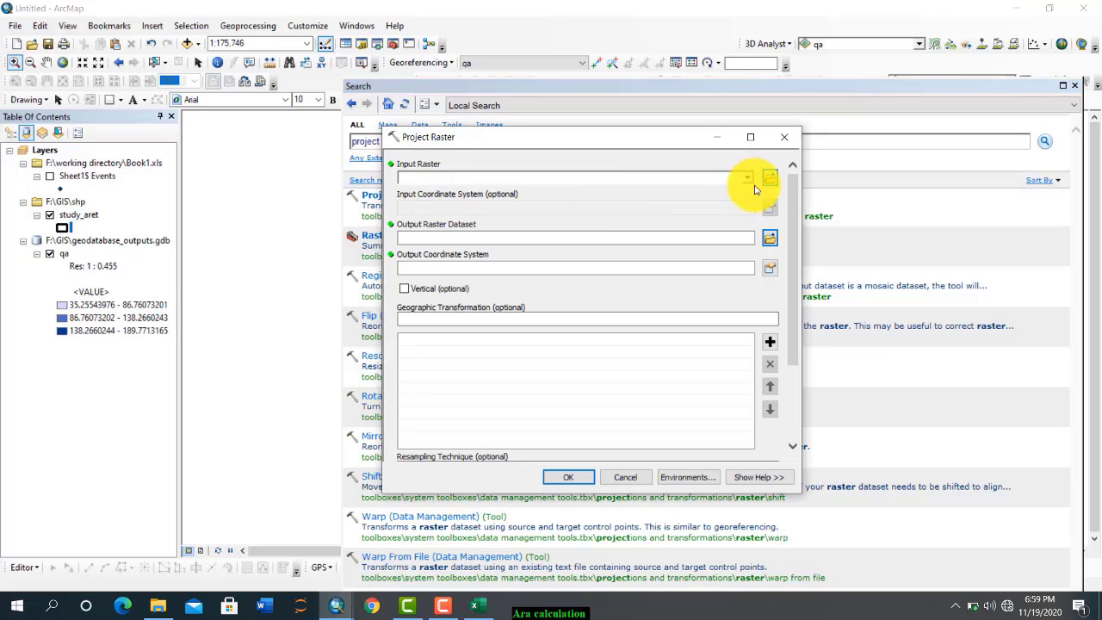
click(748, 179)
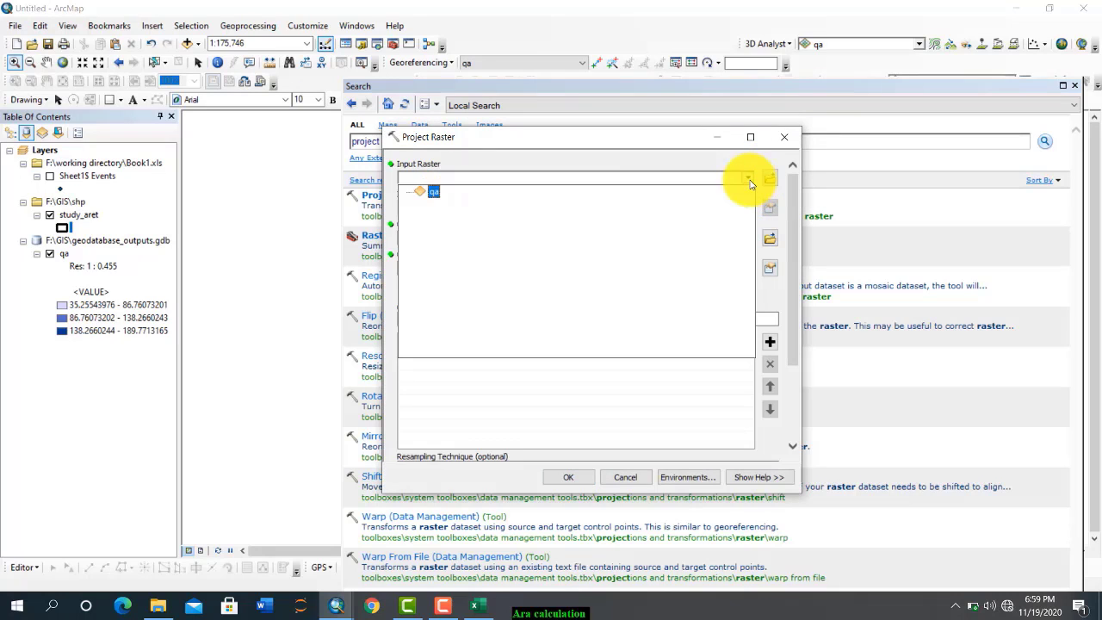
click(435, 196)
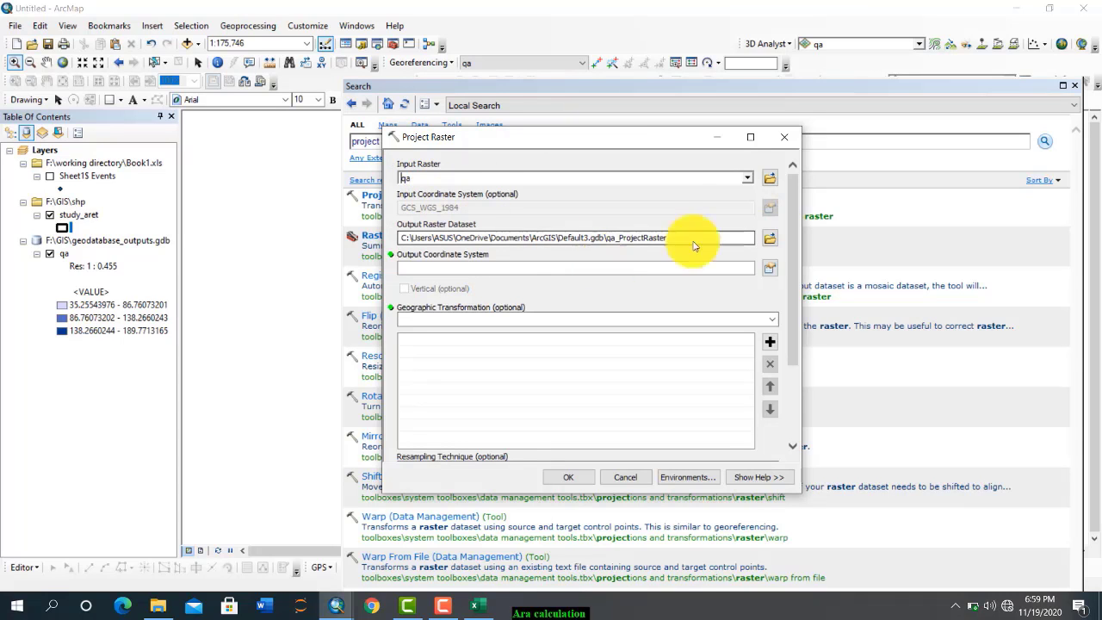
click(768, 240)
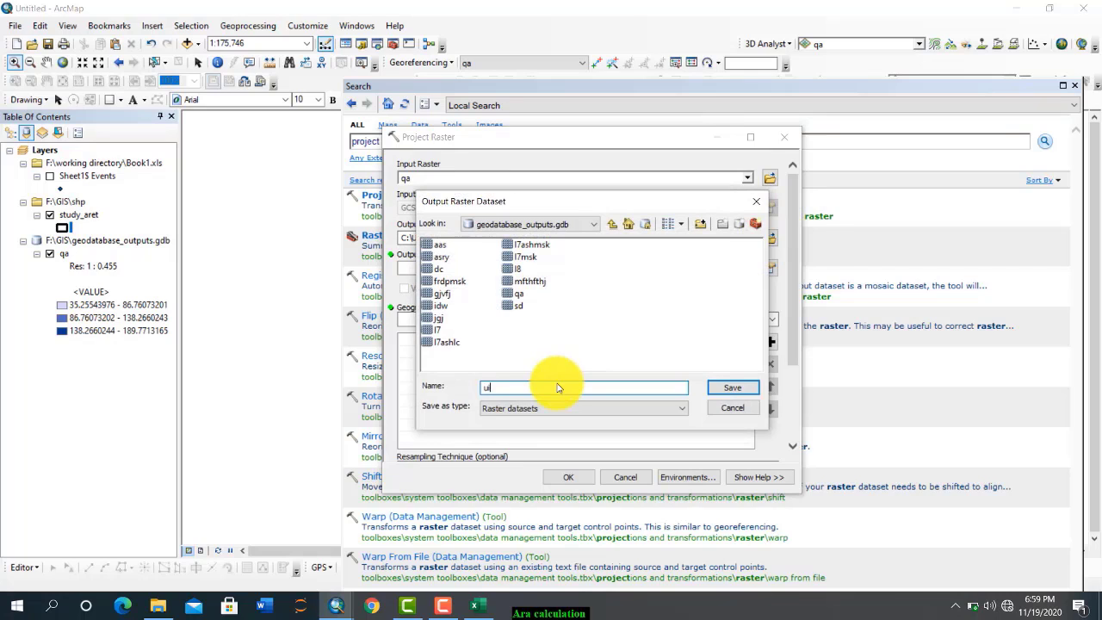
text(uijkjn)
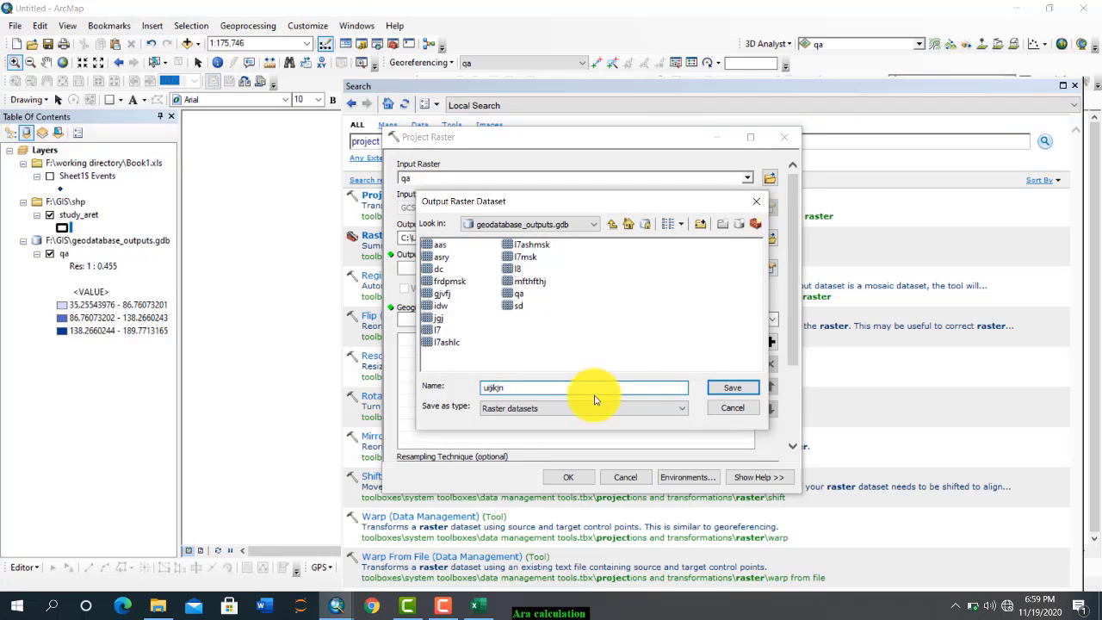
click(724, 385)
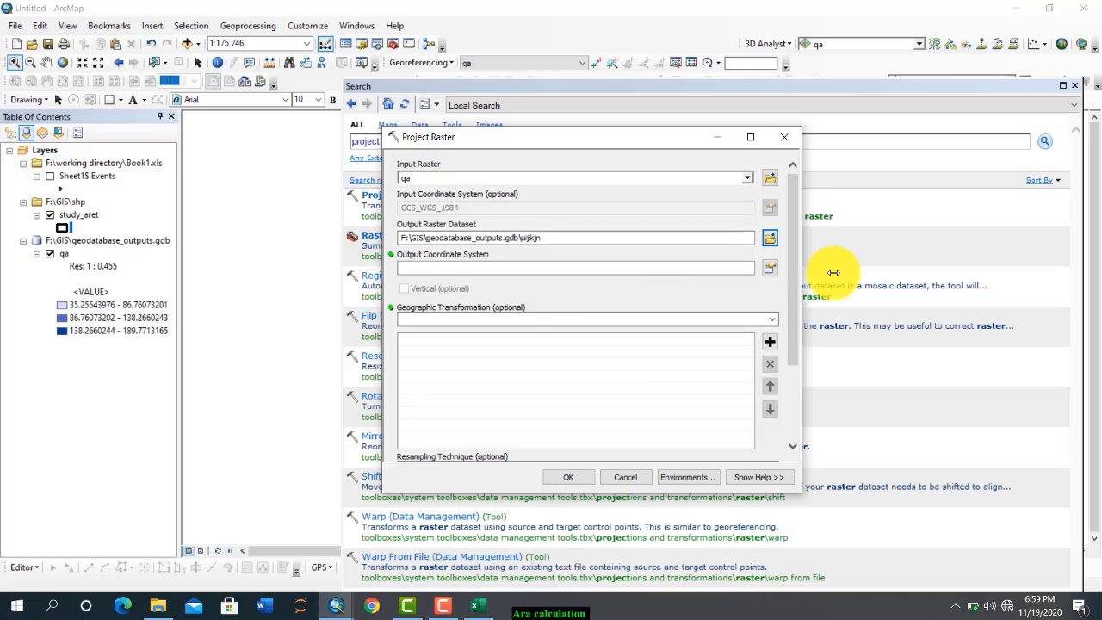
click(770, 269)
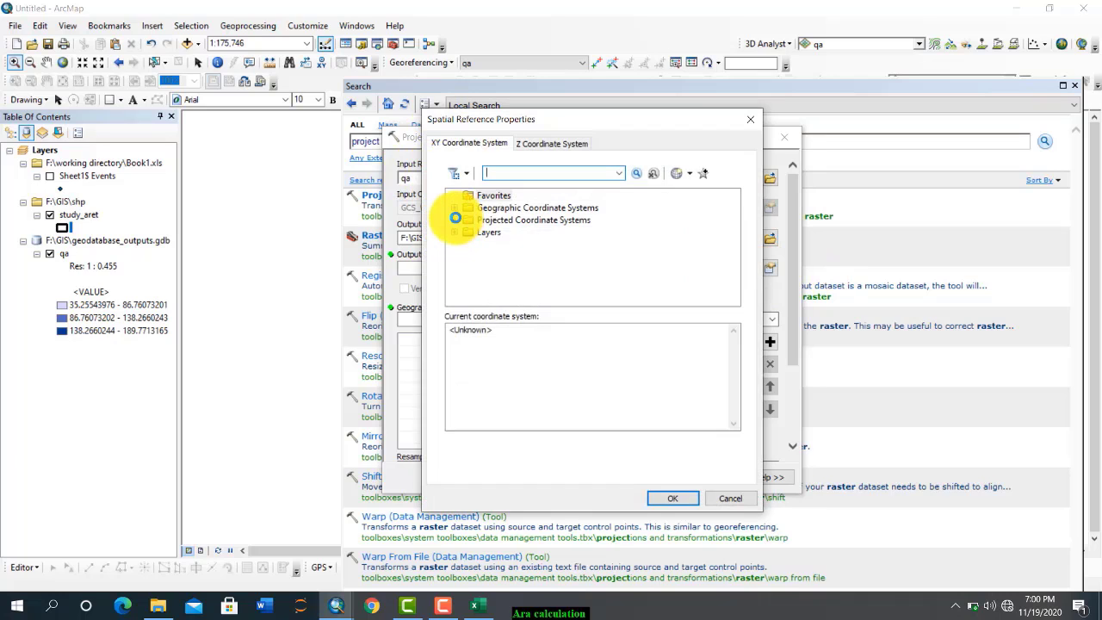
Step: Choose WGS 1984 UTM Zone 45N from the Northern Hemisphere UTM systems
click(455, 220)
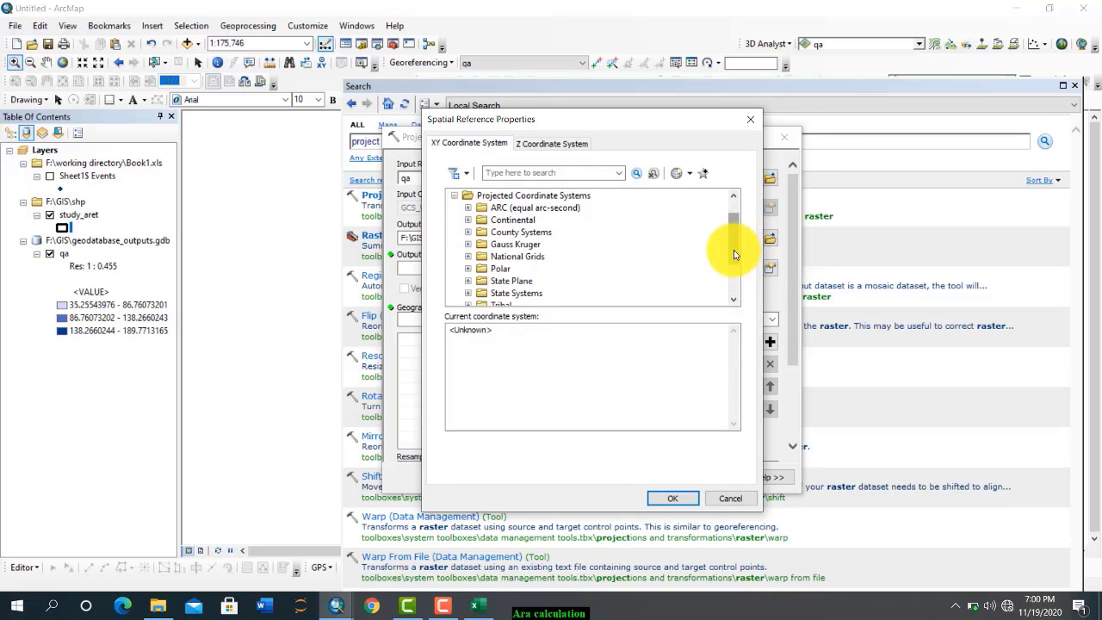
scroll(734, 258, down, 2)
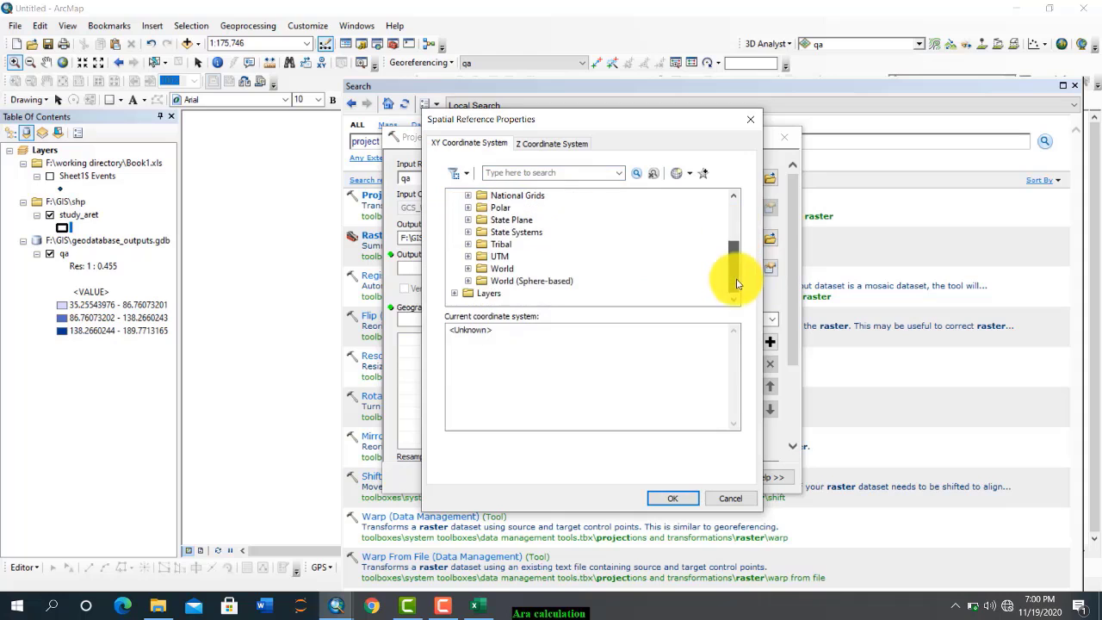
click(468, 257)
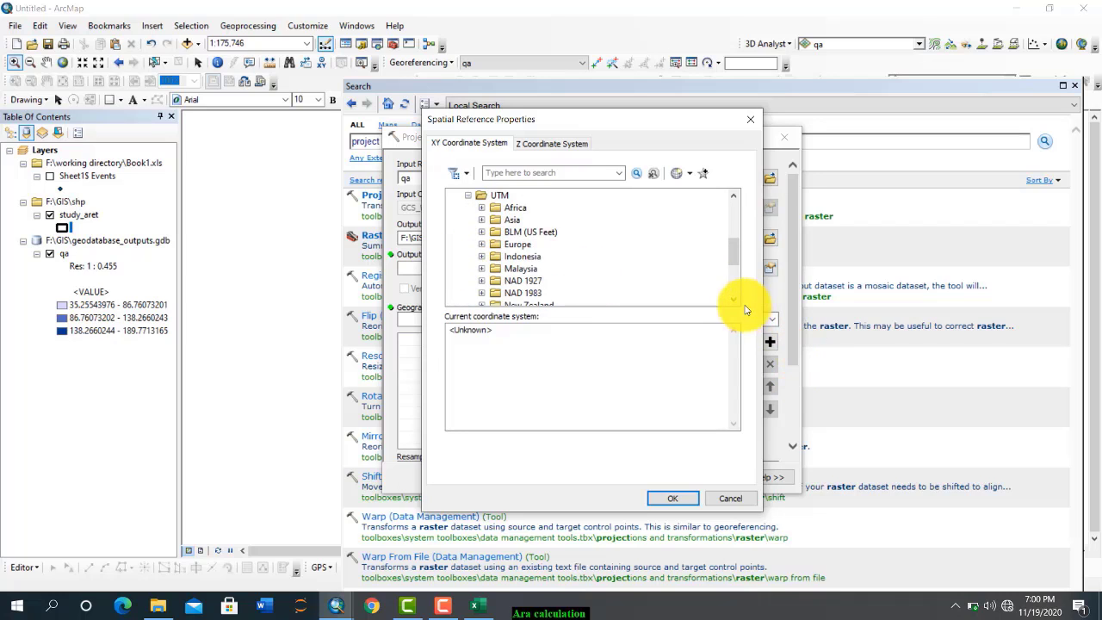
drag(734, 246, 733, 256)
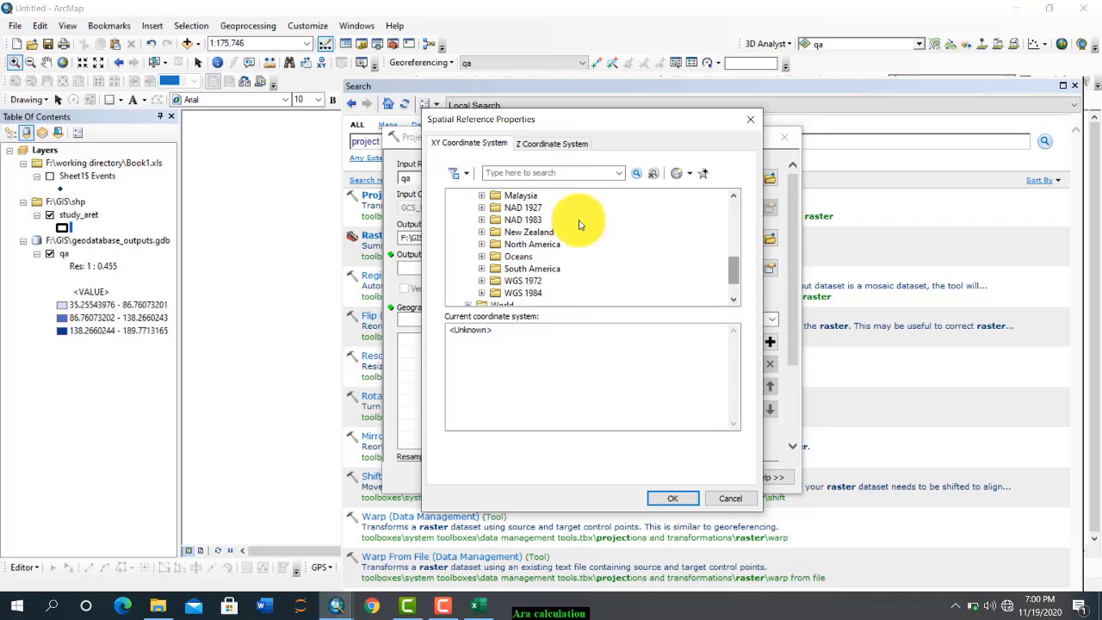
click(482, 293)
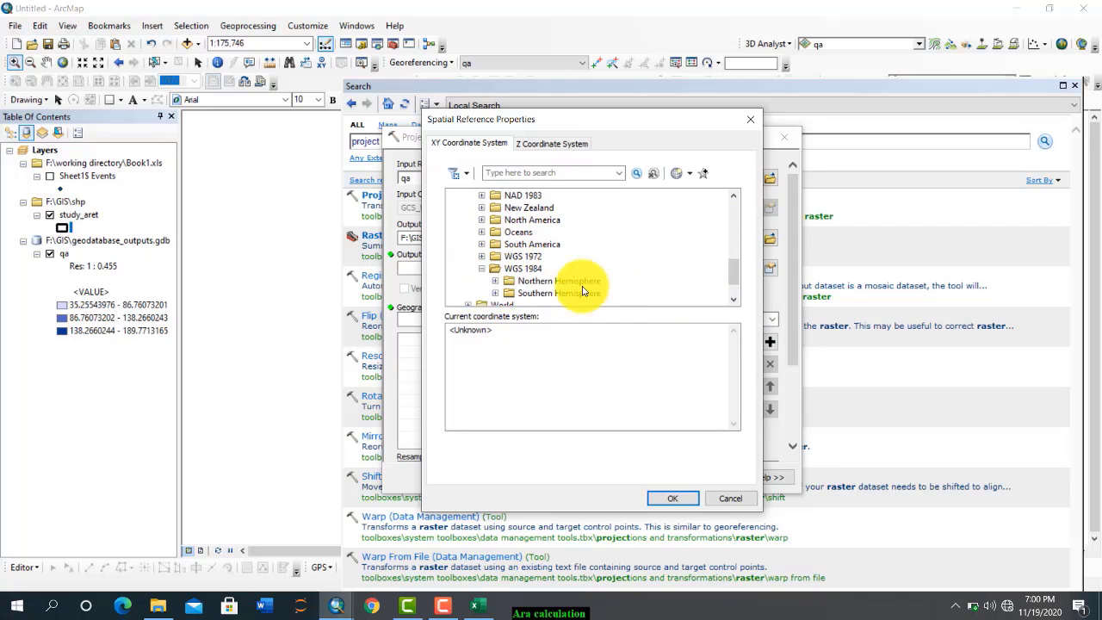
click(498, 281)
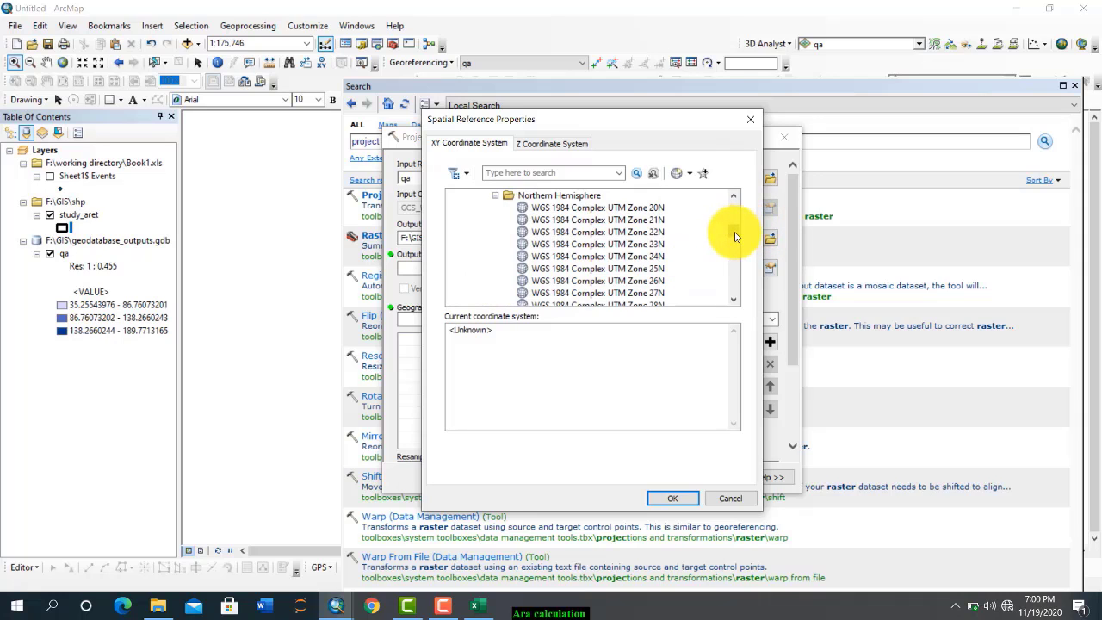
drag(735, 237, 730, 282)
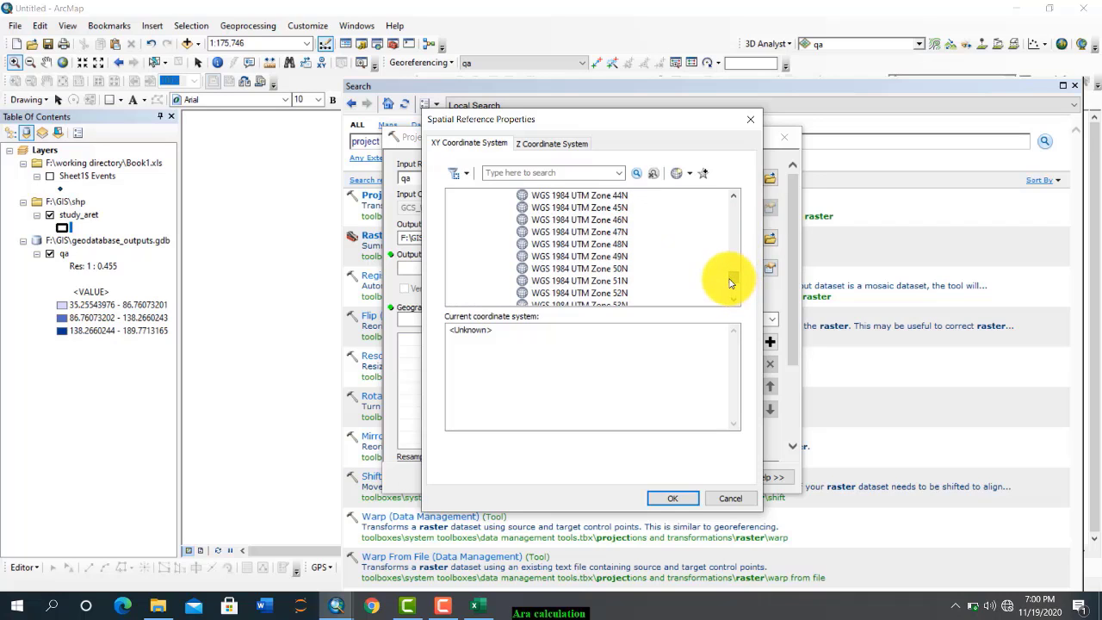
click(596, 207)
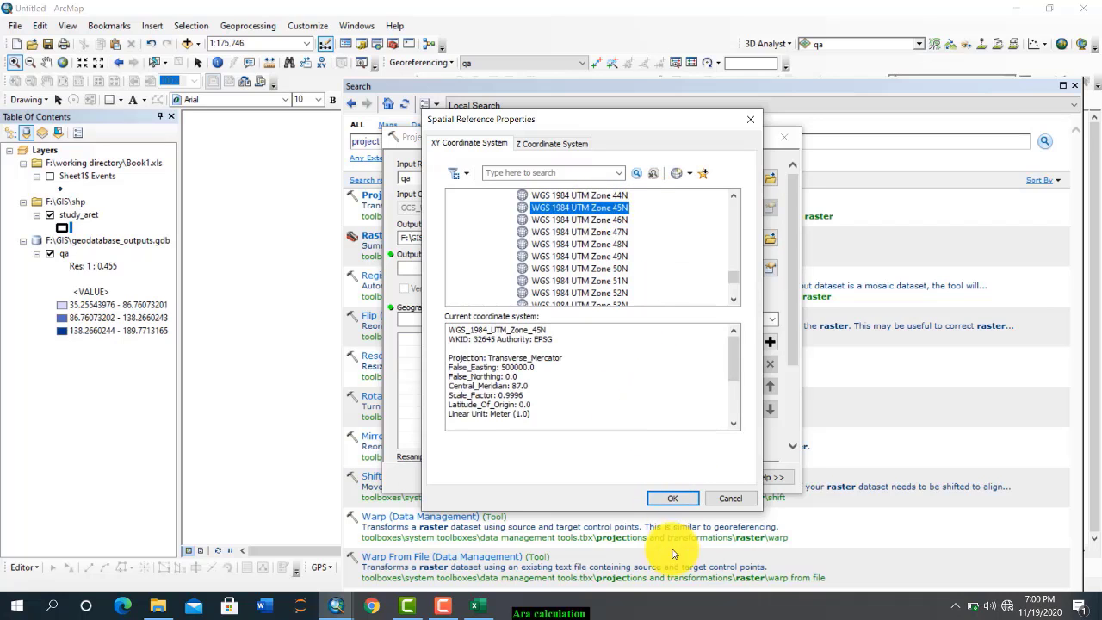
Step: Confirm the coordinate system and run Project Raster, adding uijkjn to the map
click(671, 500)
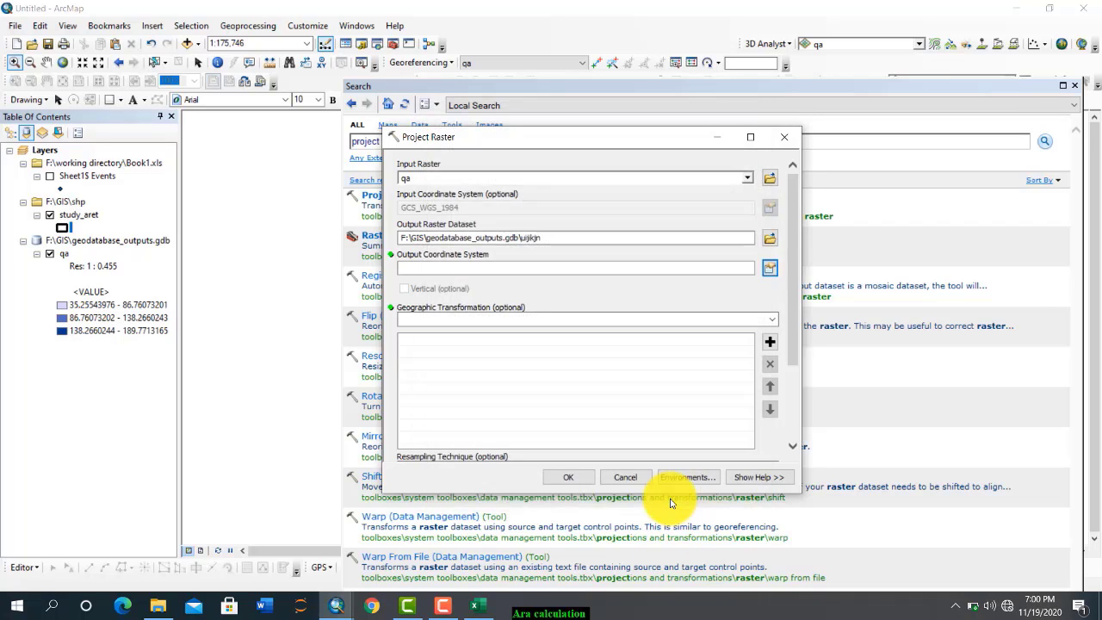
click(575, 477)
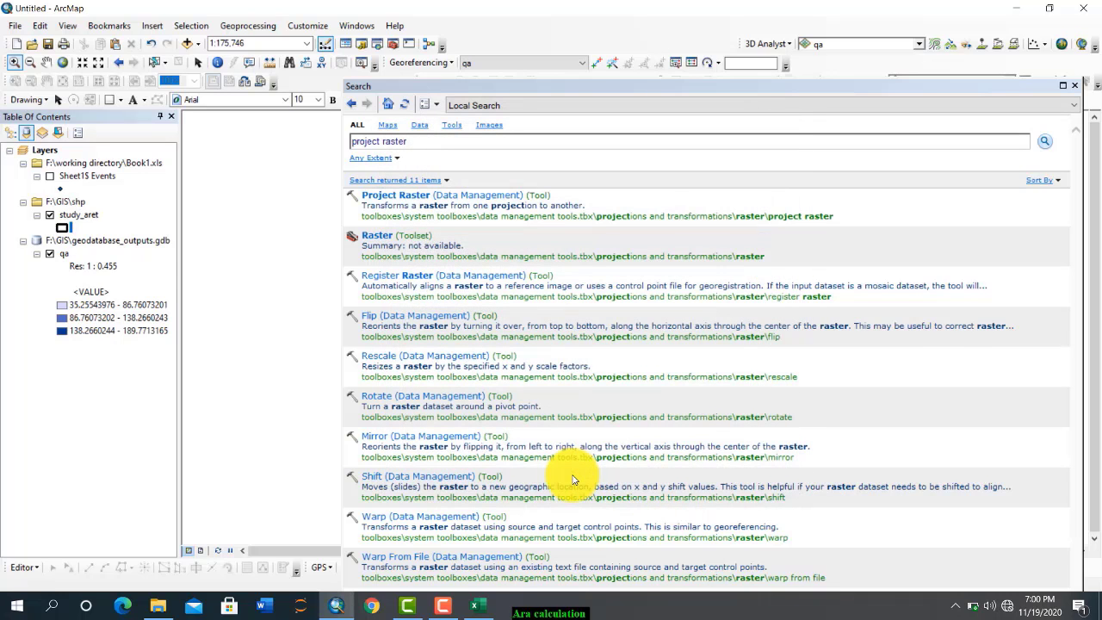
click(1075, 85)
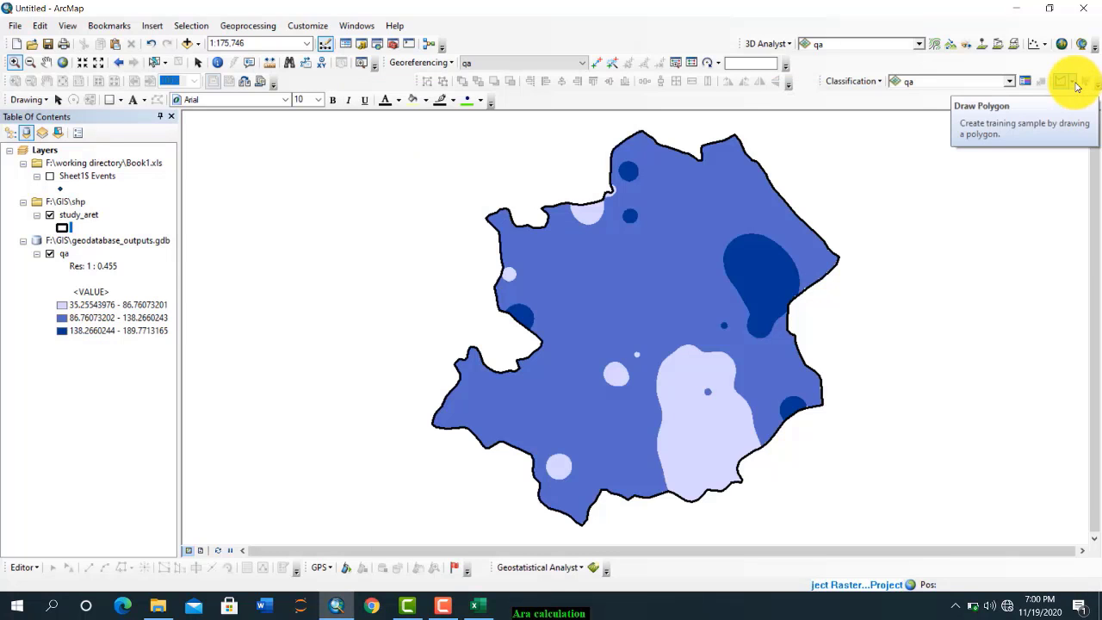
click(1076, 86)
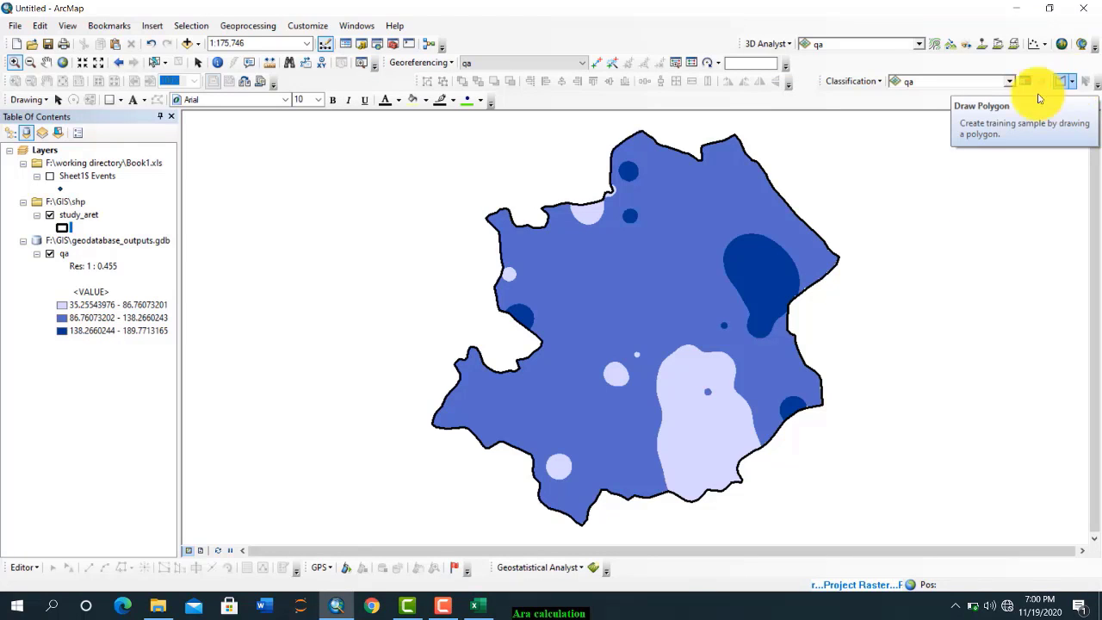
click(439, 605)
click(439, 605)
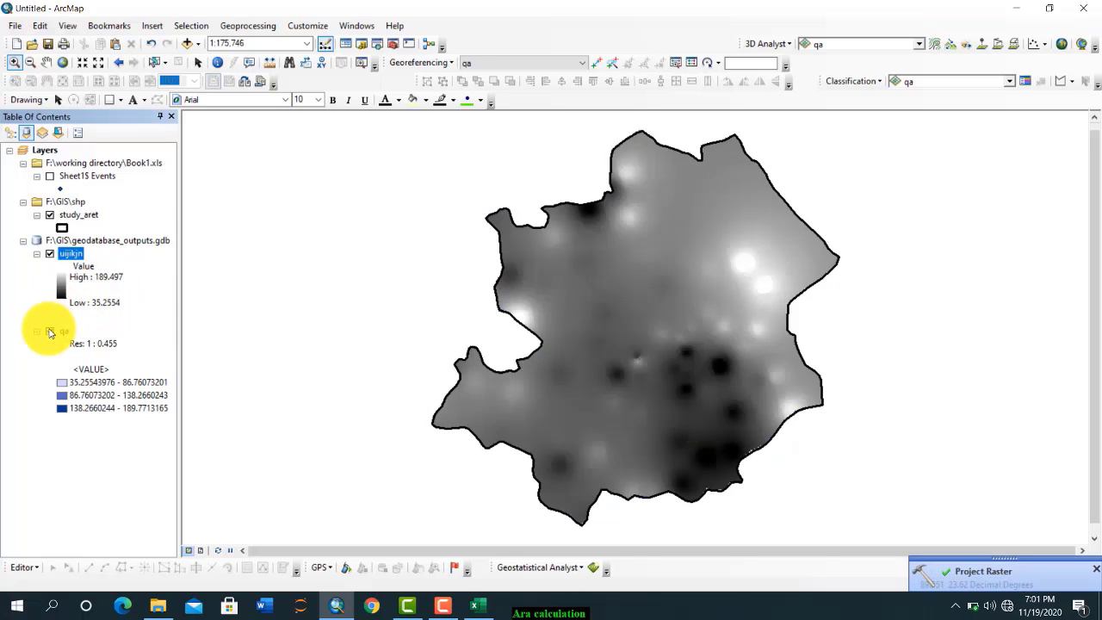
Step: Hide the qa and study_aret layers and search for the Reclassify tool
click(50, 331)
click(50, 214)
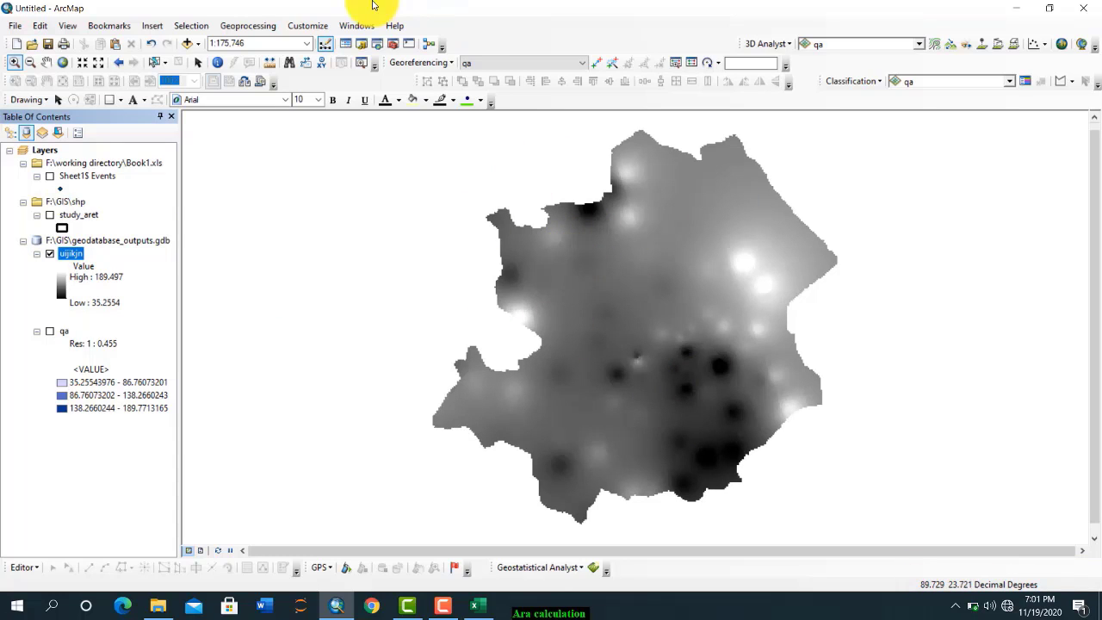
click(356, 25)
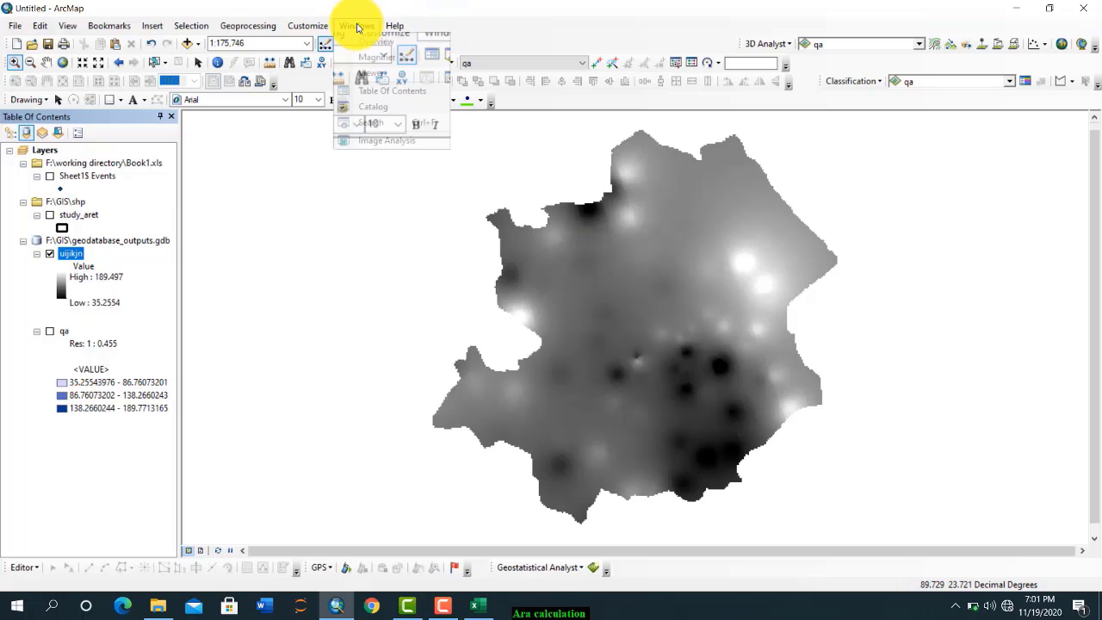
click(390, 125)
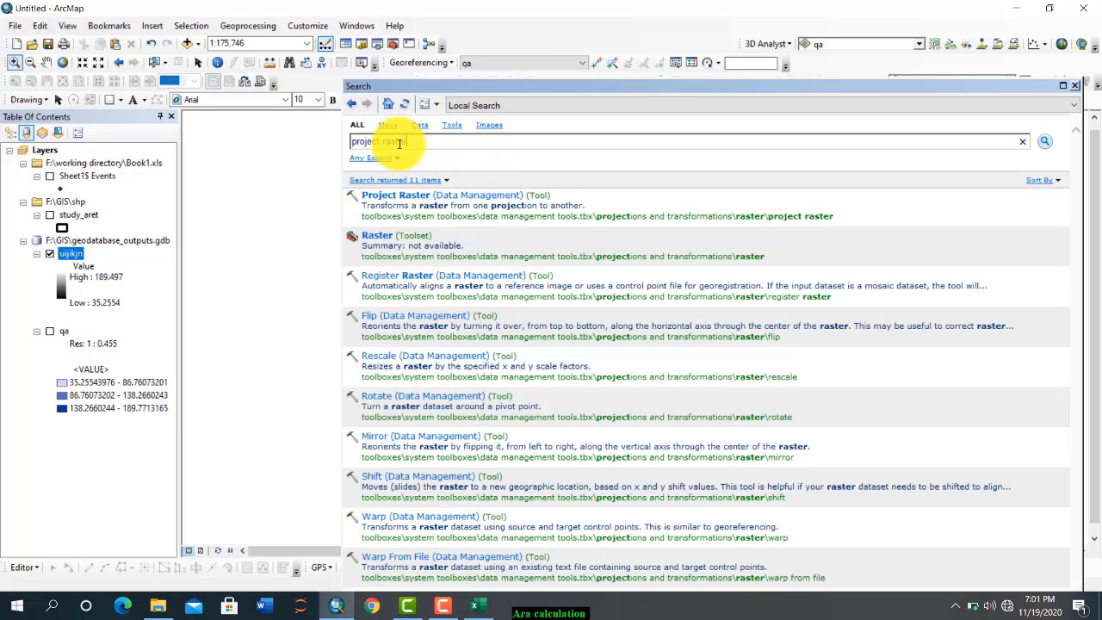
click(392, 142)
text(reclassify)
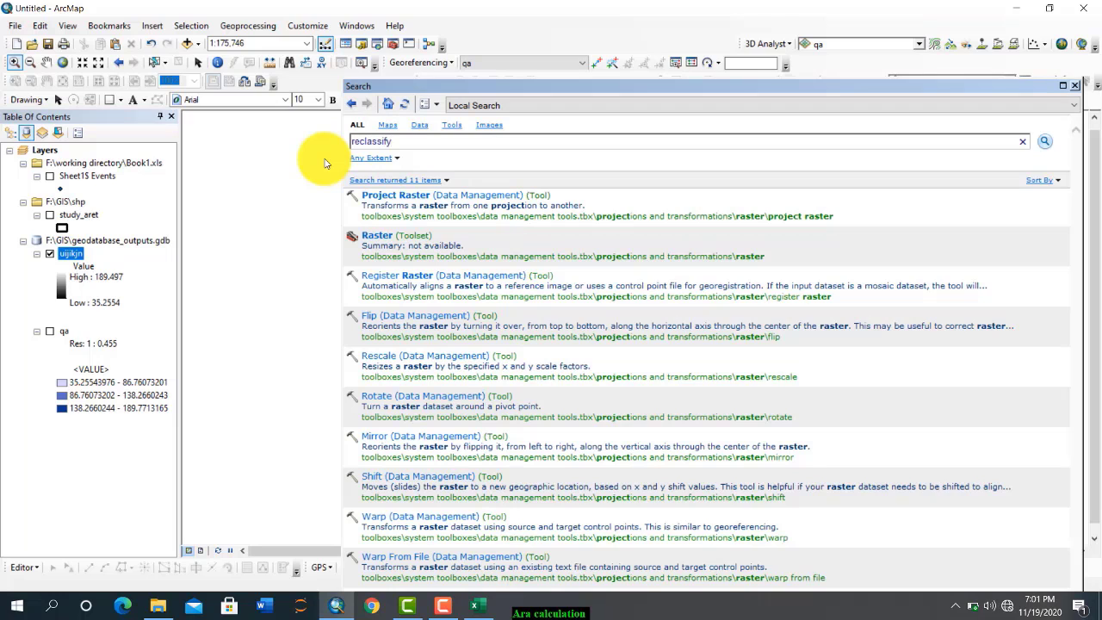
key(Return)
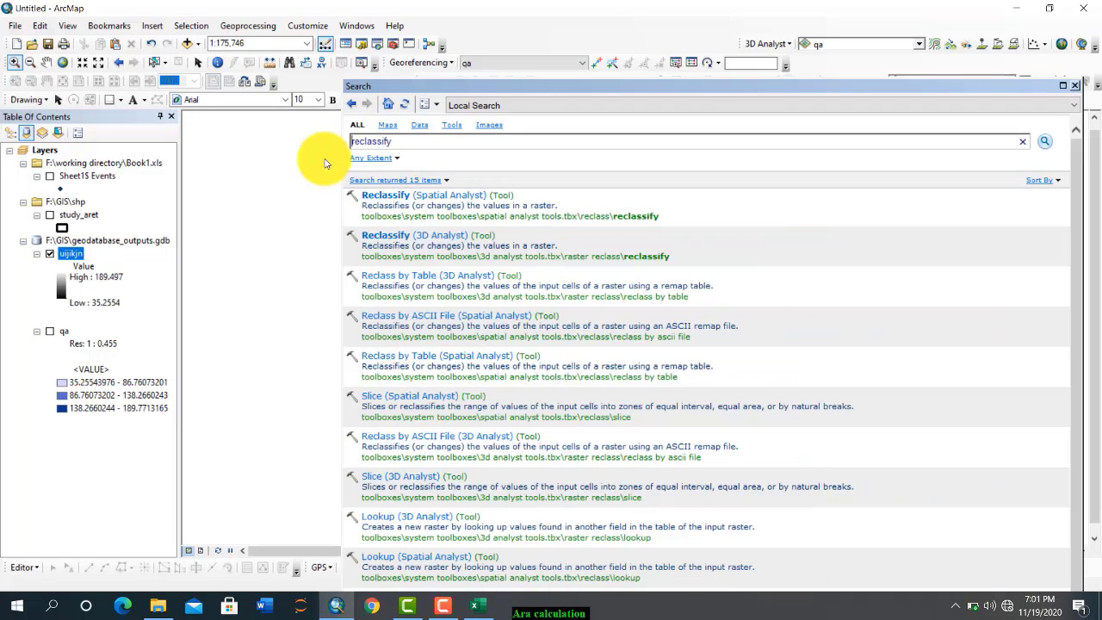
Step: Open Reclassify and set the projected uijkjn raster as its input
click(414, 197)
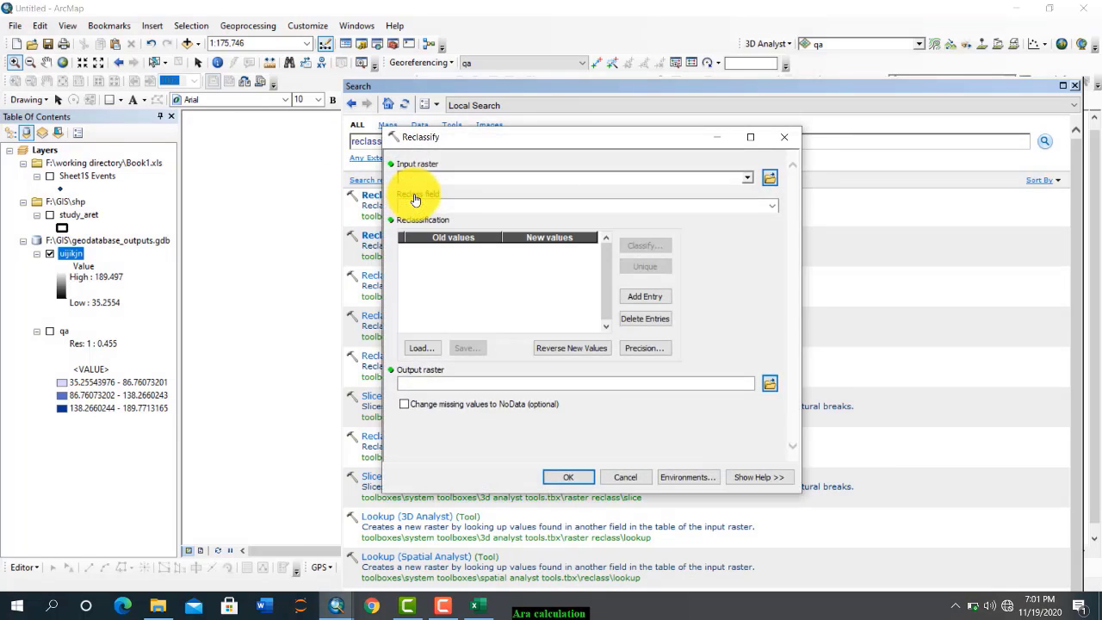
click(747, 180)
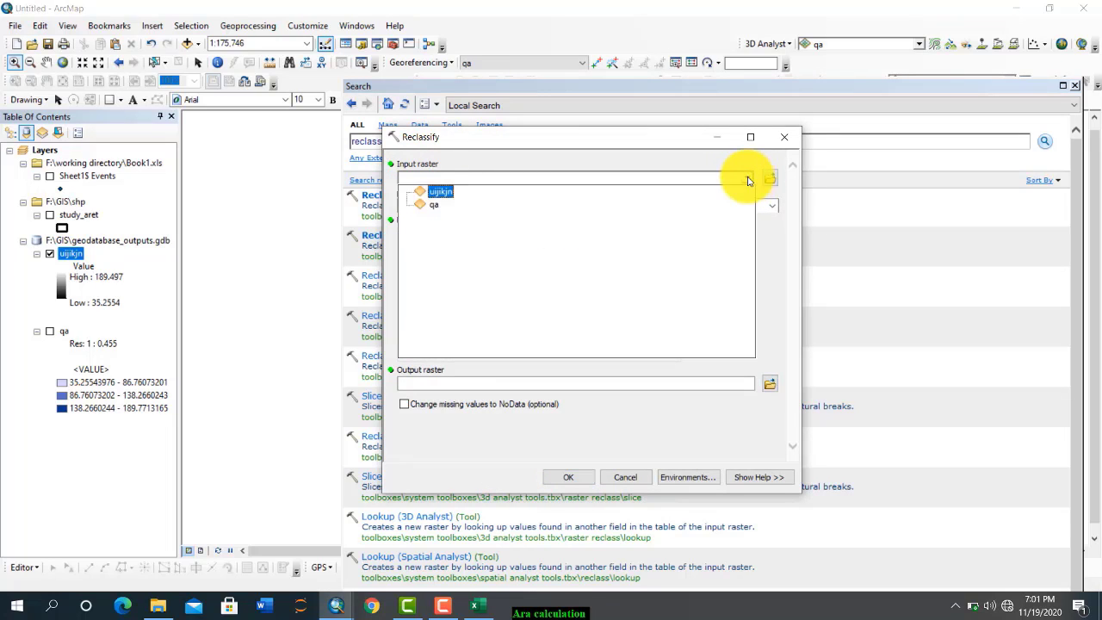
click(438, 205)
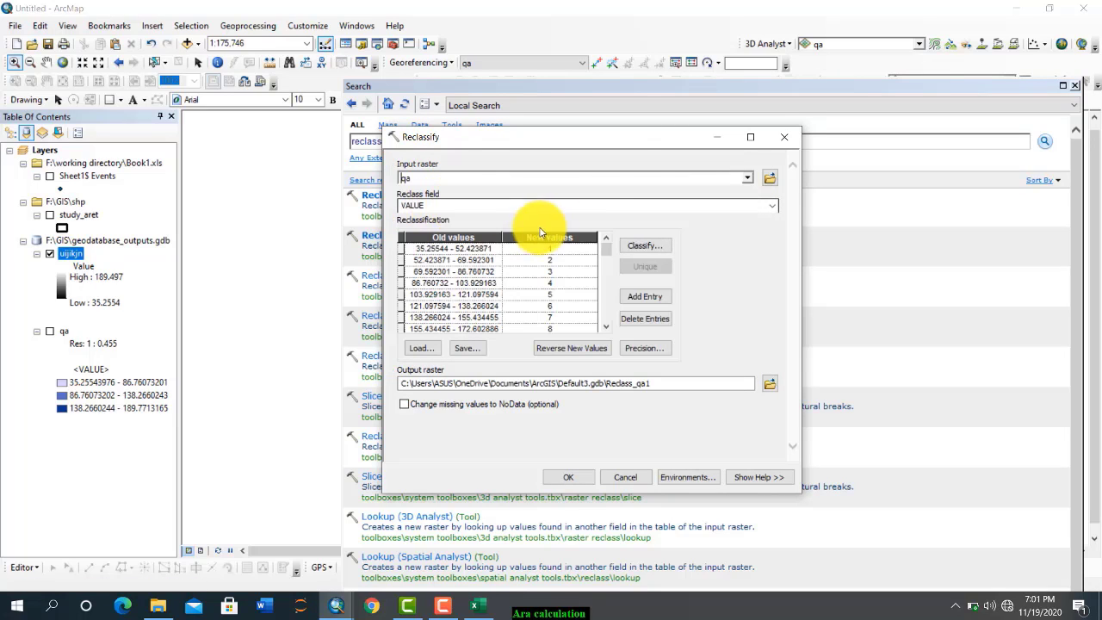
click(747, 180)
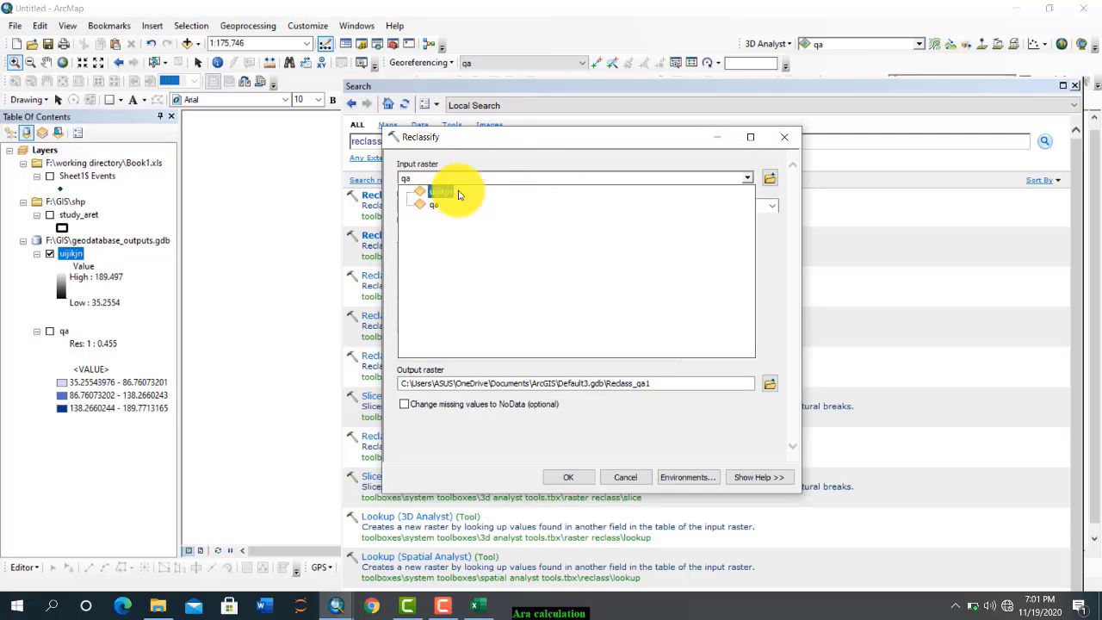
click(446, 193)
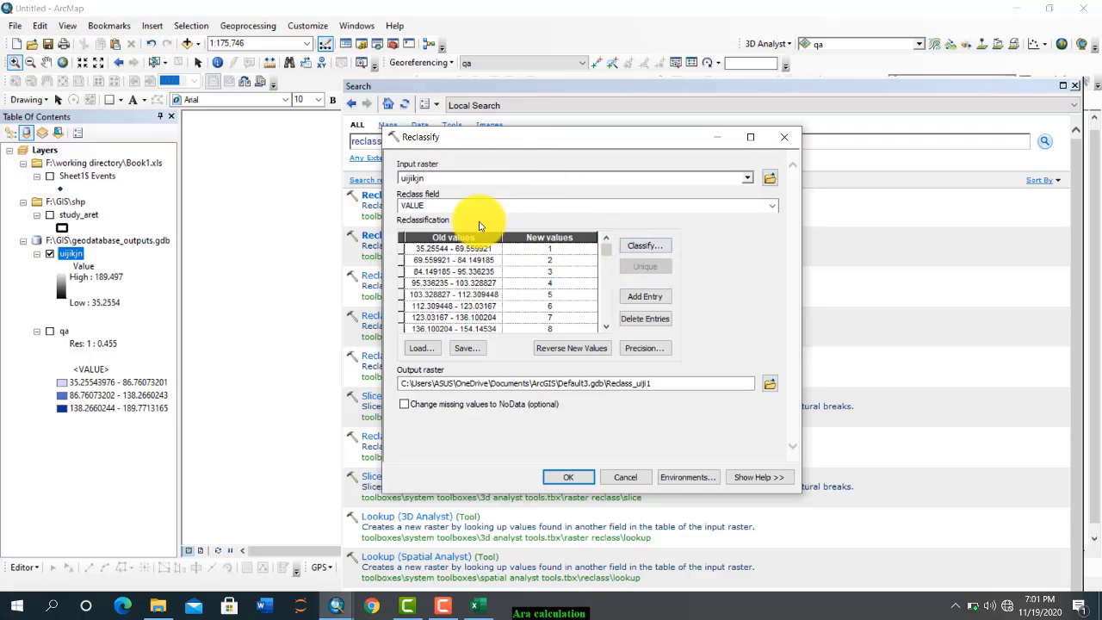
Step: Classify into 3 natural-breaks classes, output to frt, and run Reclassify
click(635, 250)
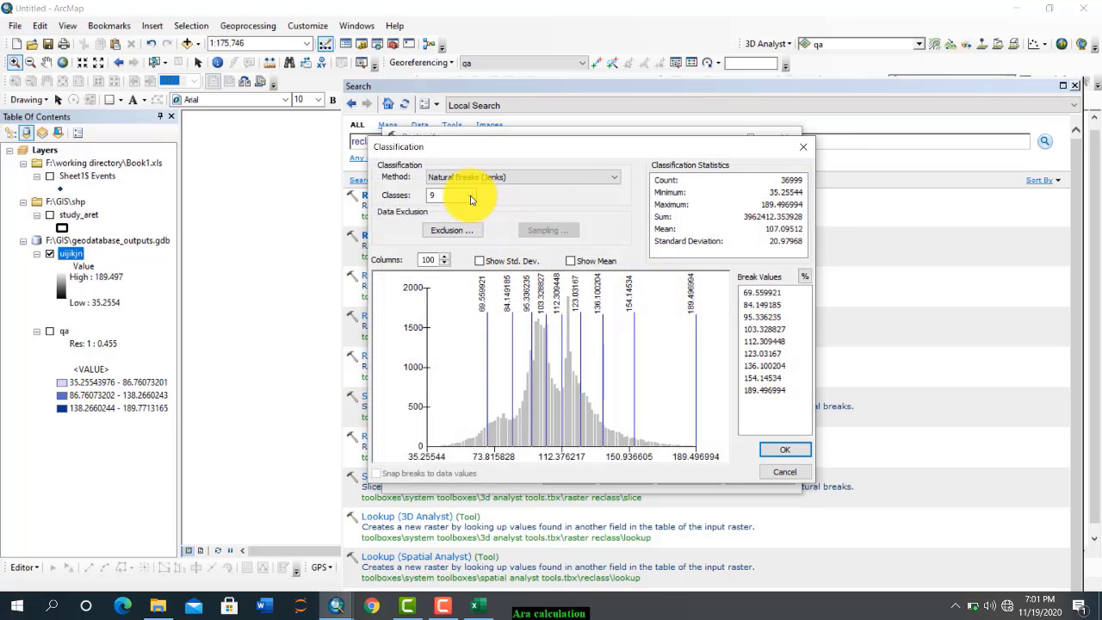
click(467, 196)
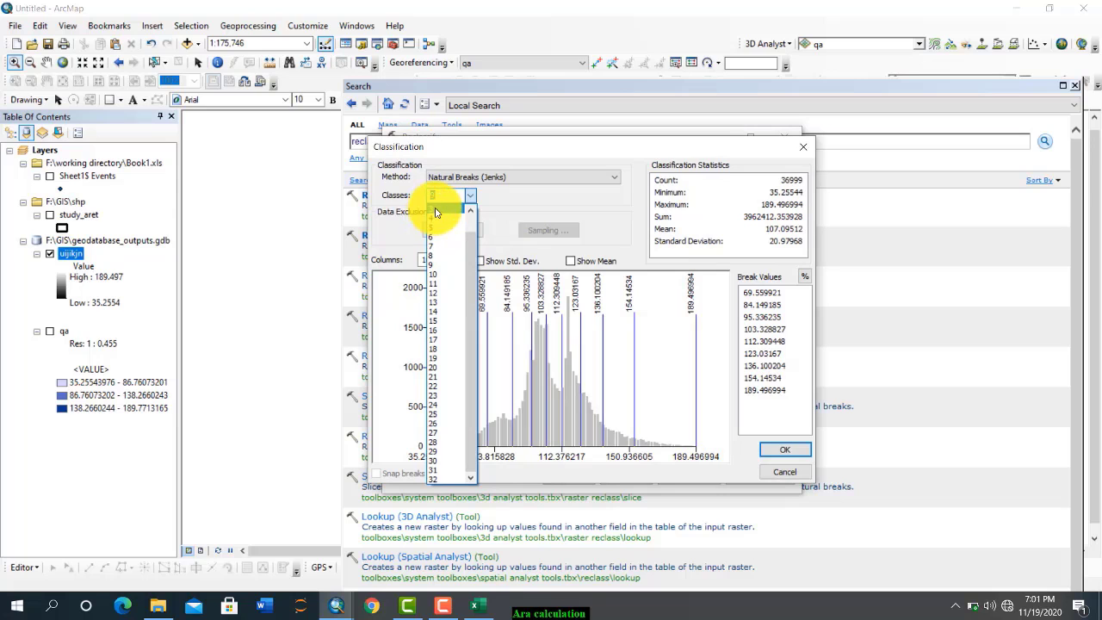
click(434, 208)
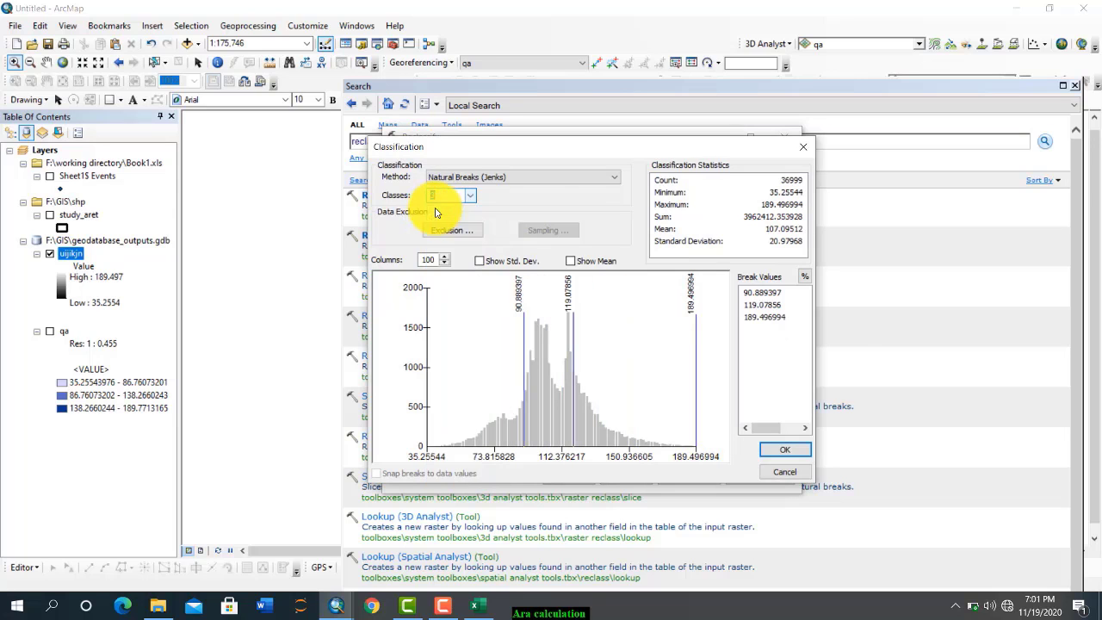
click(782, 452)
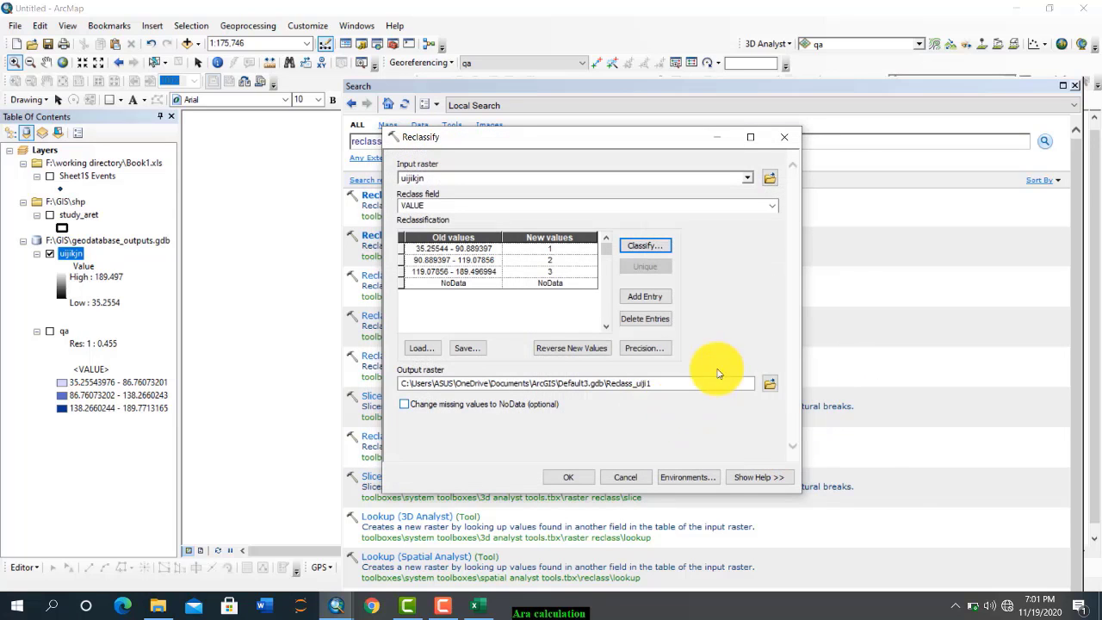
click(770, 386)
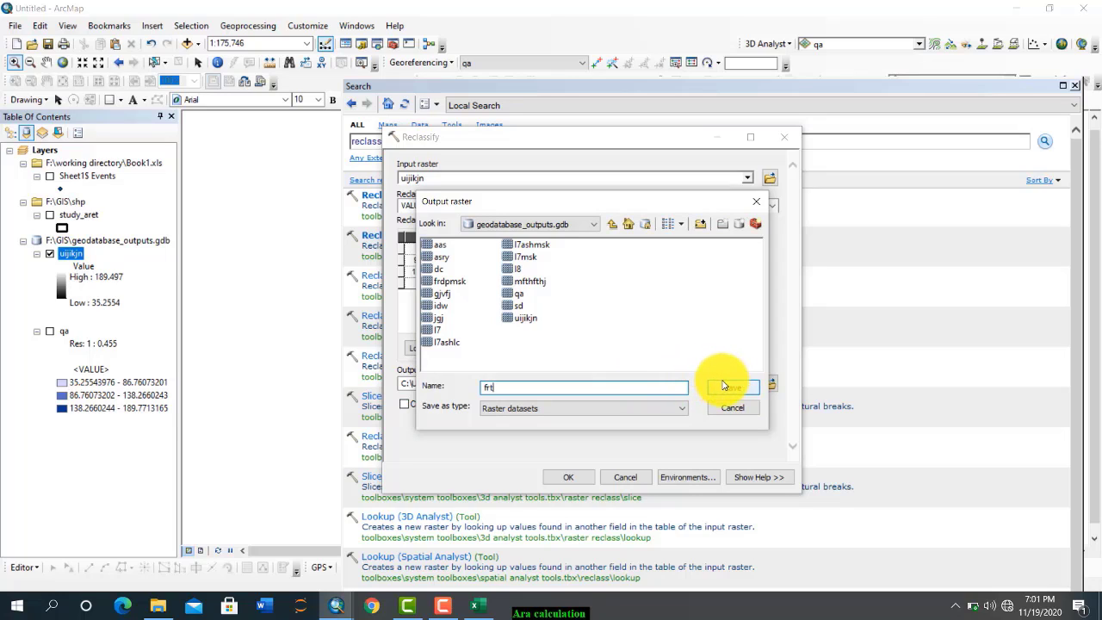
click(725, 387)
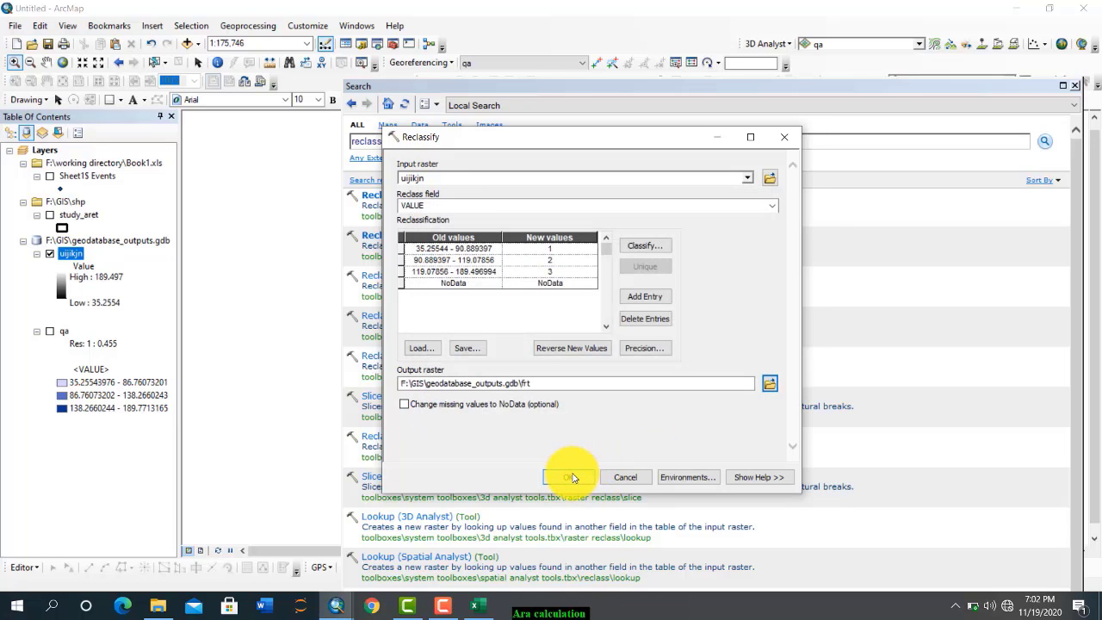
click(573, 478)
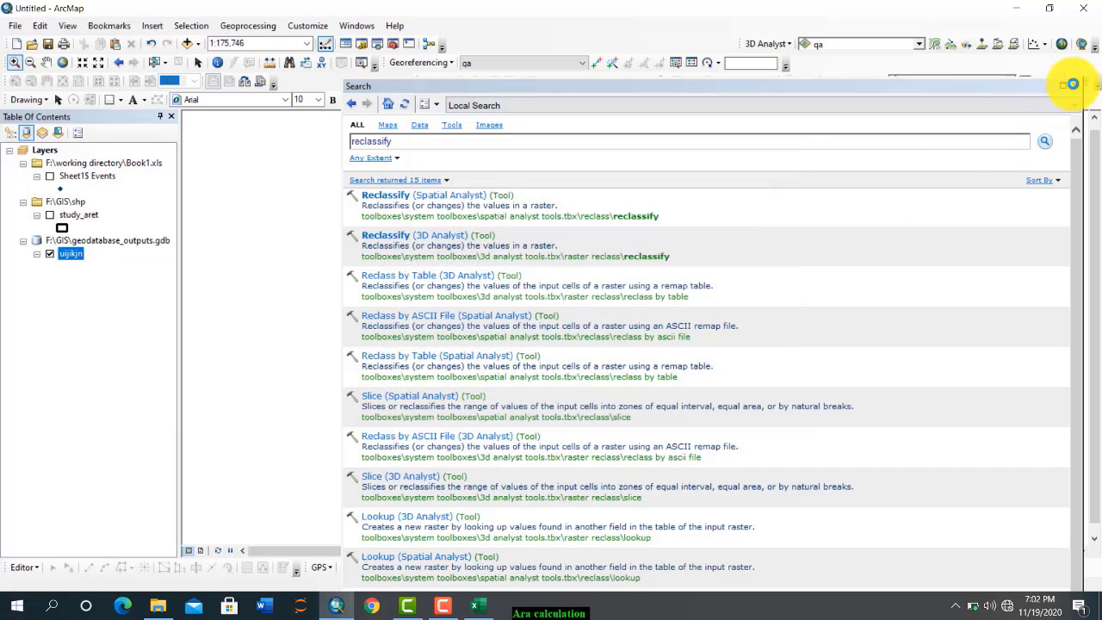
Step: Close the Search window and remove the qa and uijkjn layers from the Table of Contents
click(1074, 89)
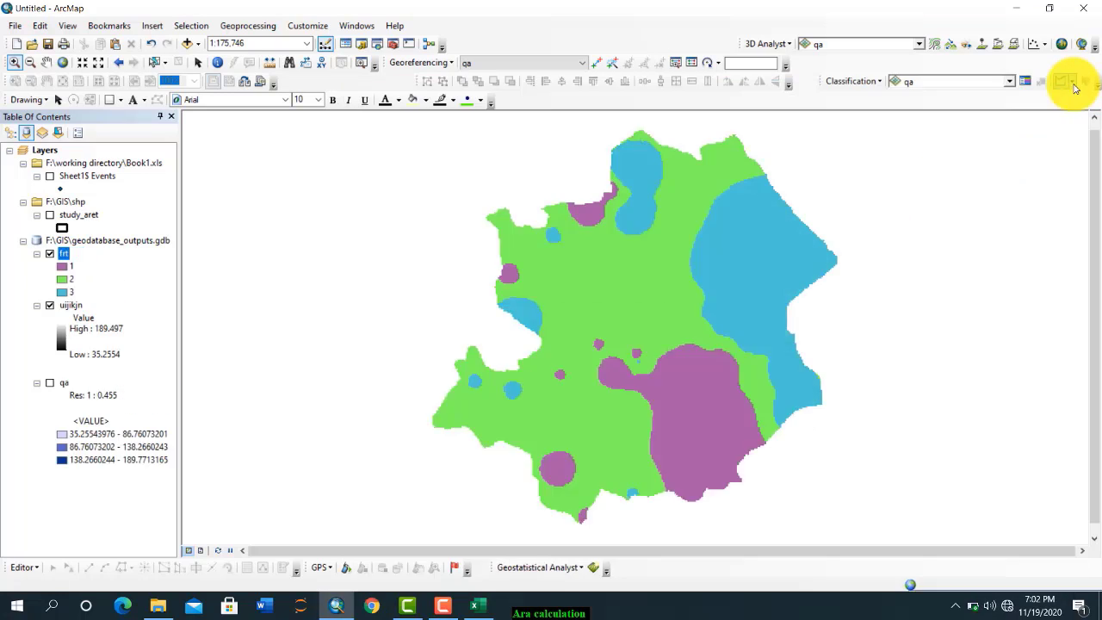
right_click(62, 384)
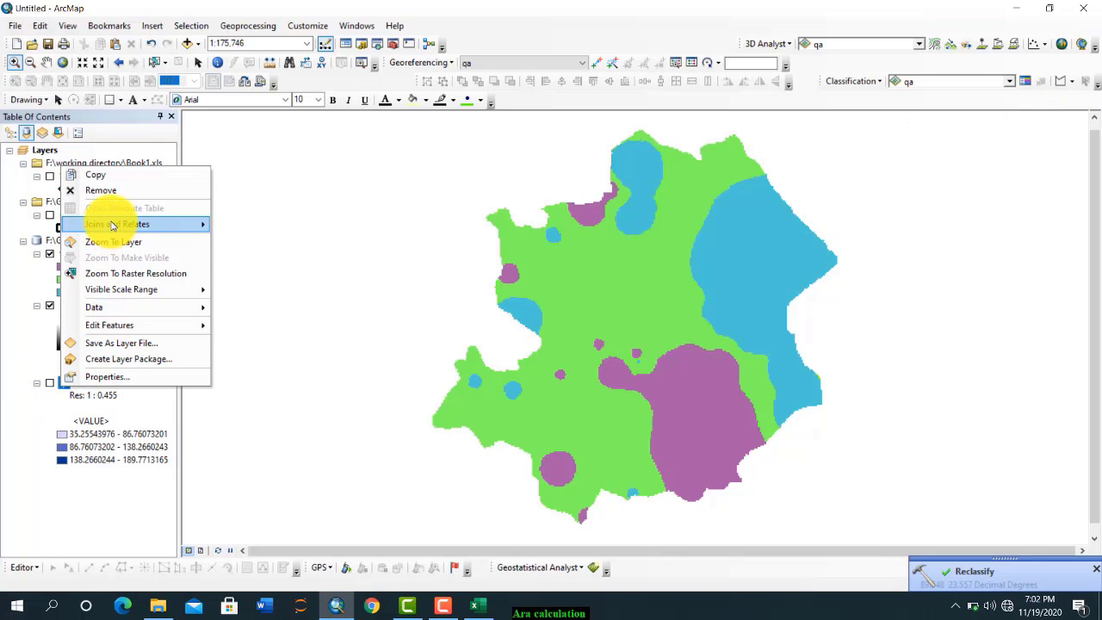
mouse_move(104, 224)
click(98, 191)
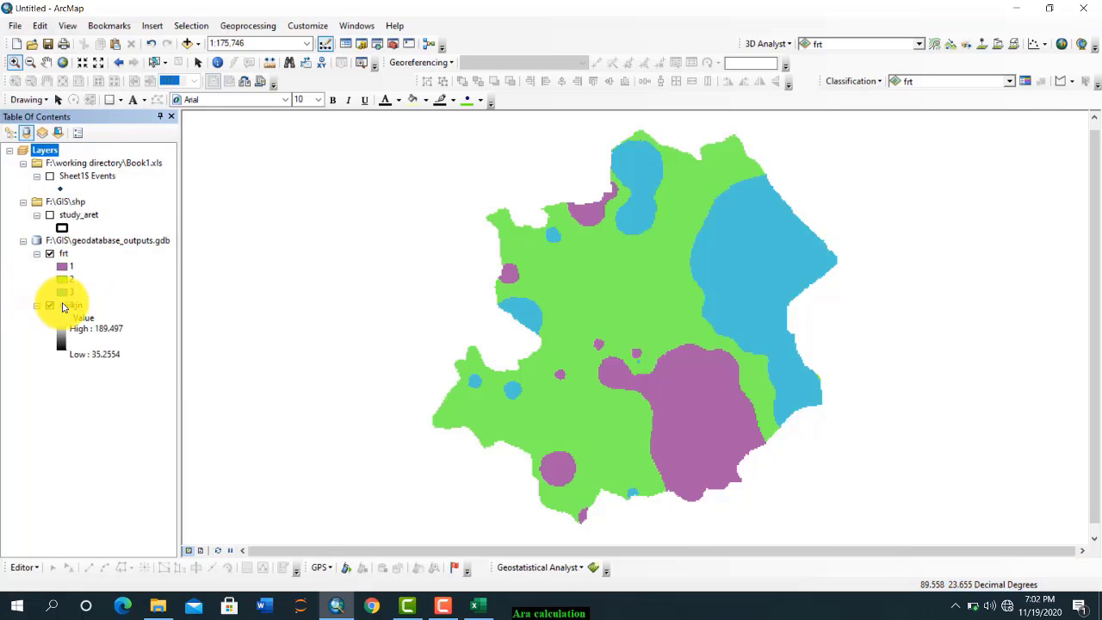
right_click(62, 308)
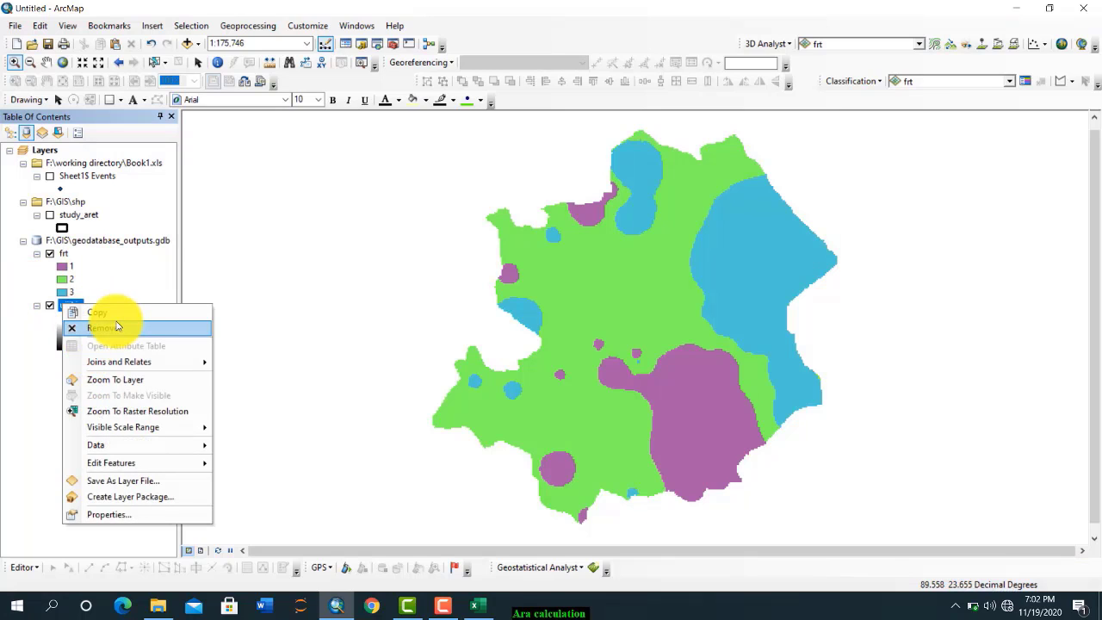
click(77, 323)
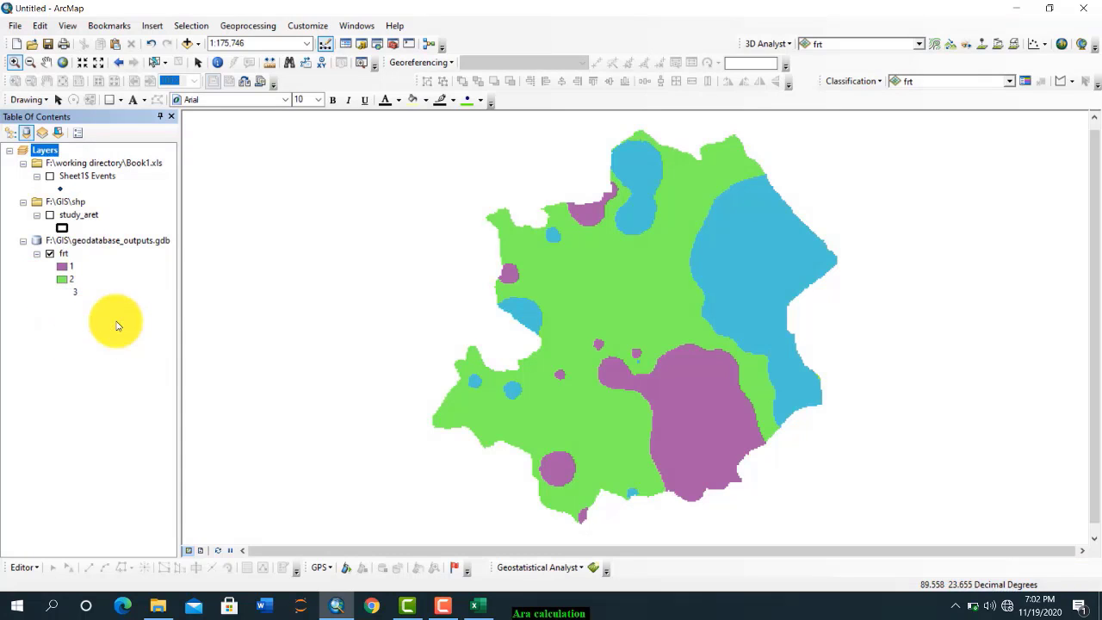
click(89, 177)
right_click(88, 179)
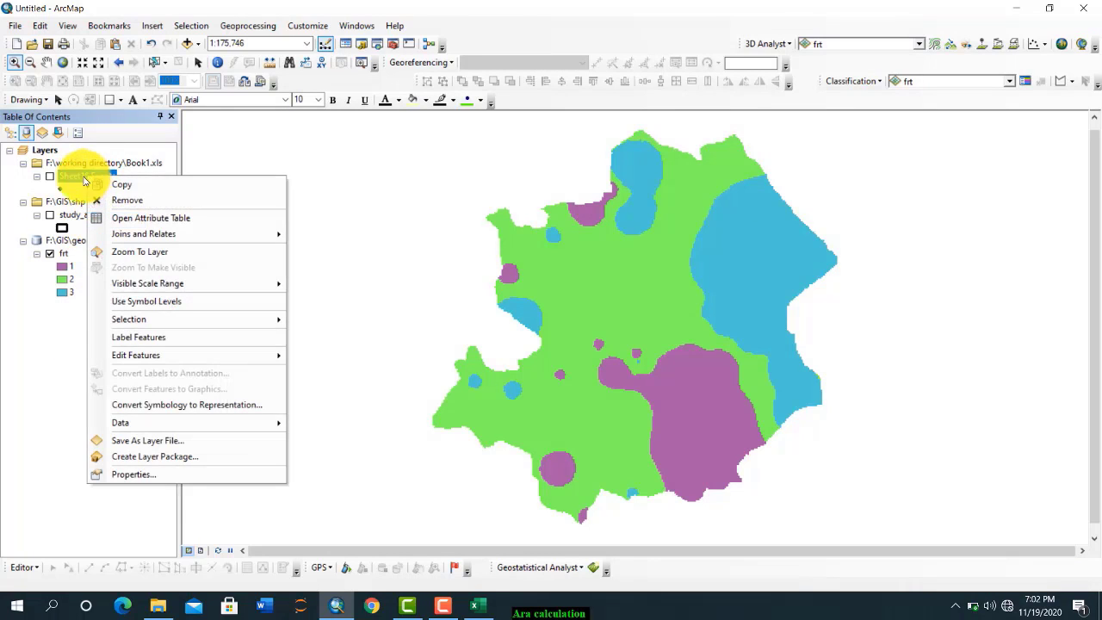
click(45, 436)
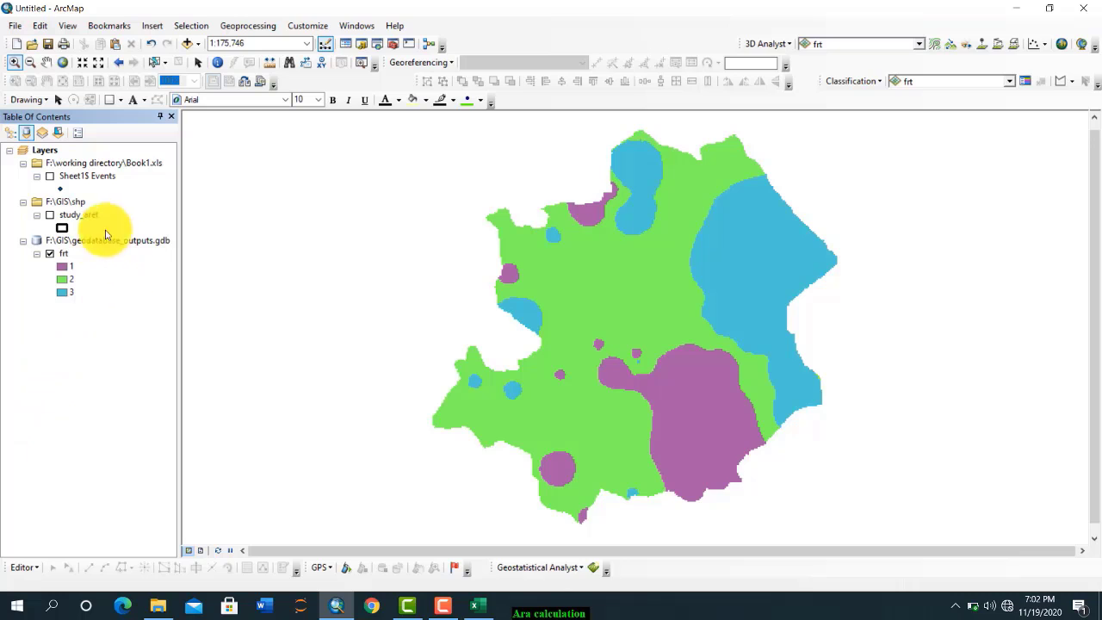
Step: Open the frt attribute table, showing Value and Count for classes 1–3, and dock it beside the map
right_click(61, 258)
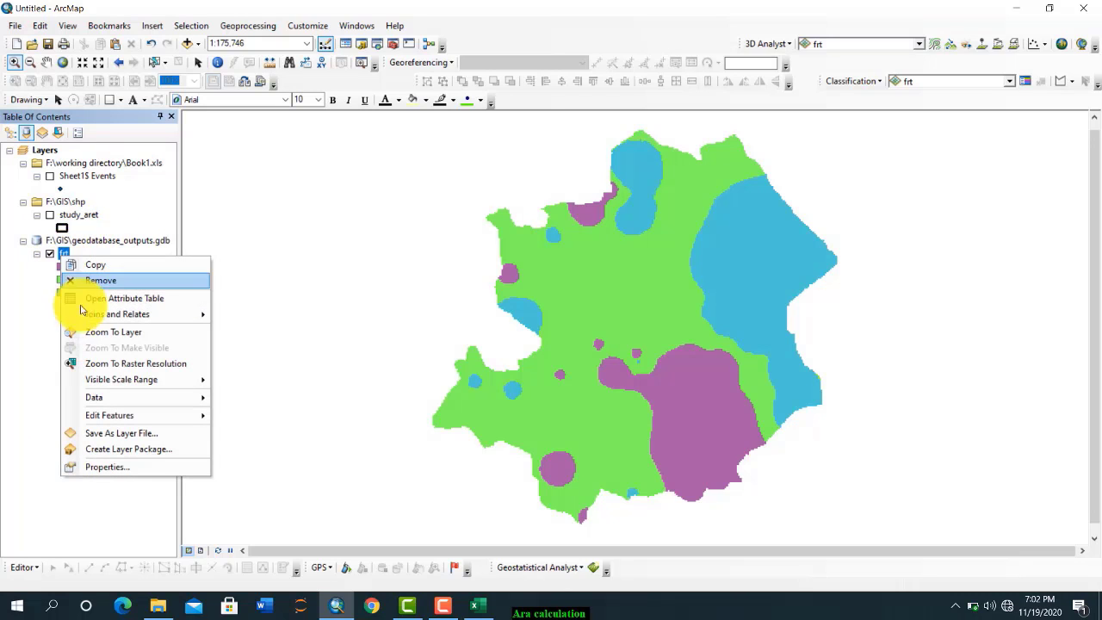
click(119, 298)
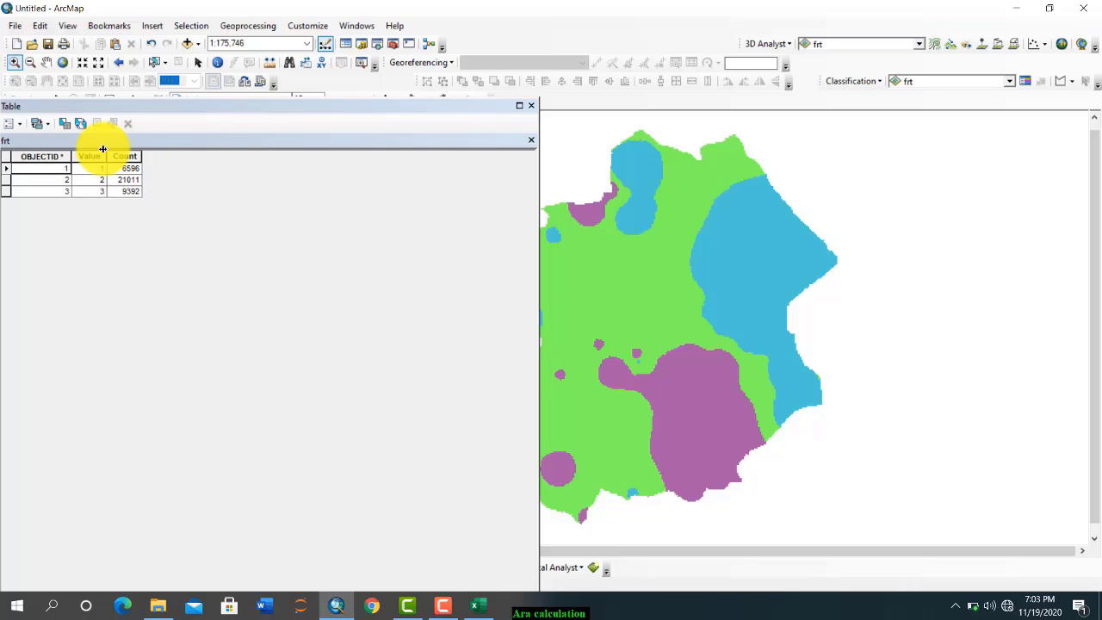
double_click(422, 105)
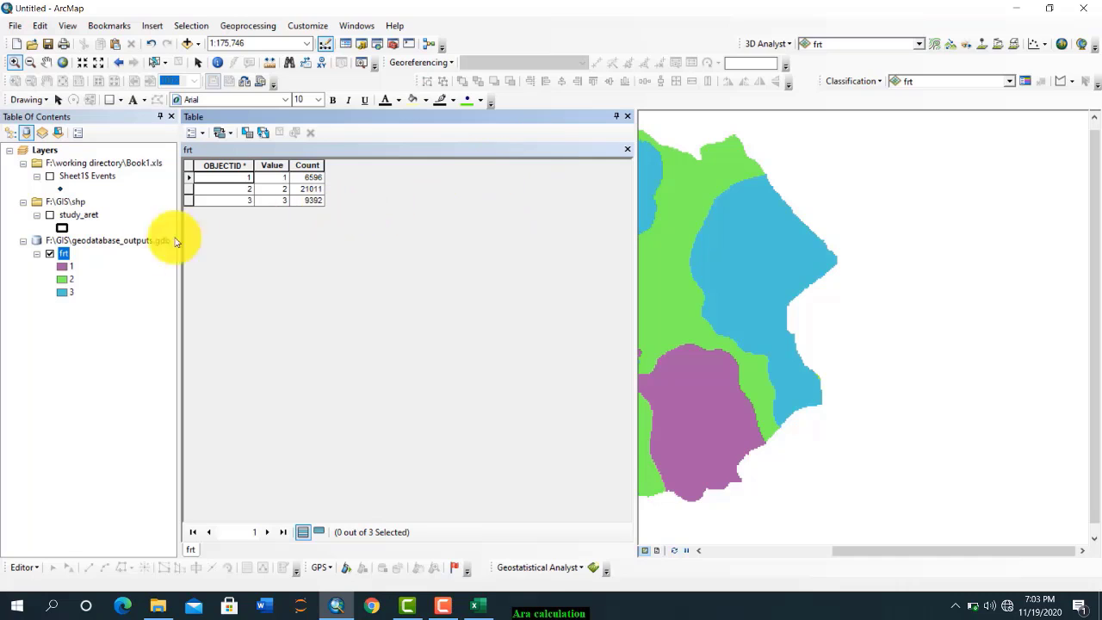
right_click(64, 254)
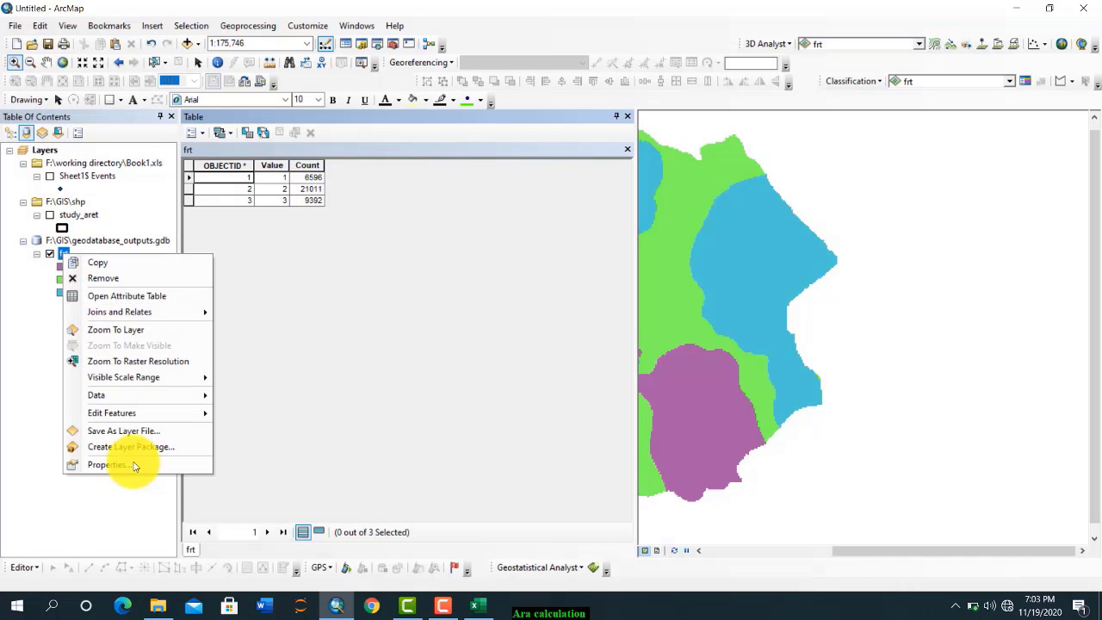
click(107, 465)
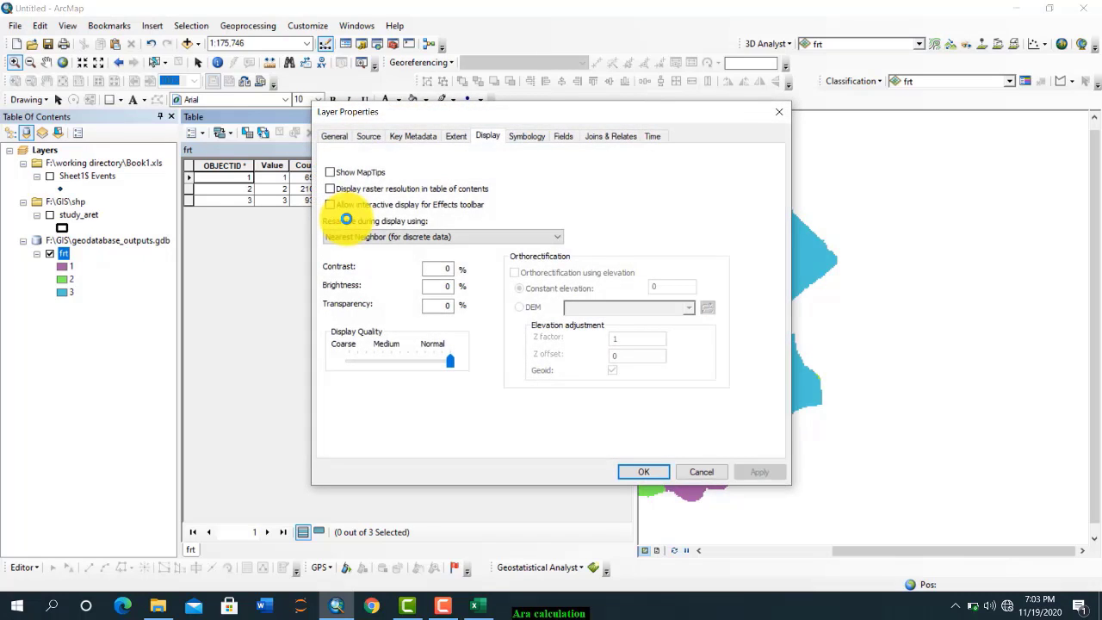
click(369, 136)
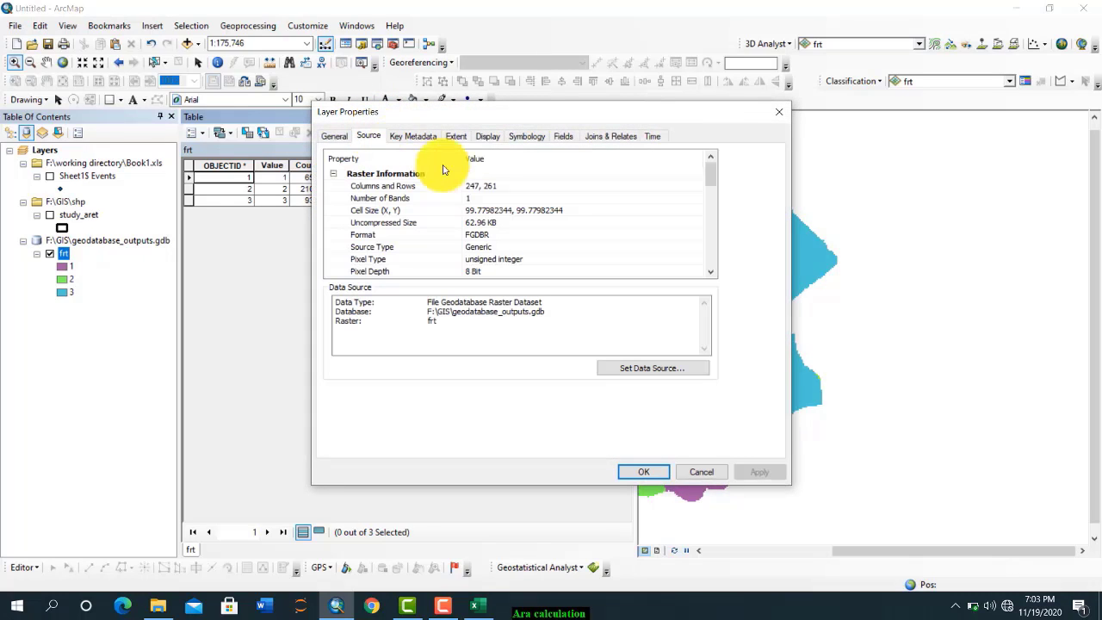
click(569, 209)
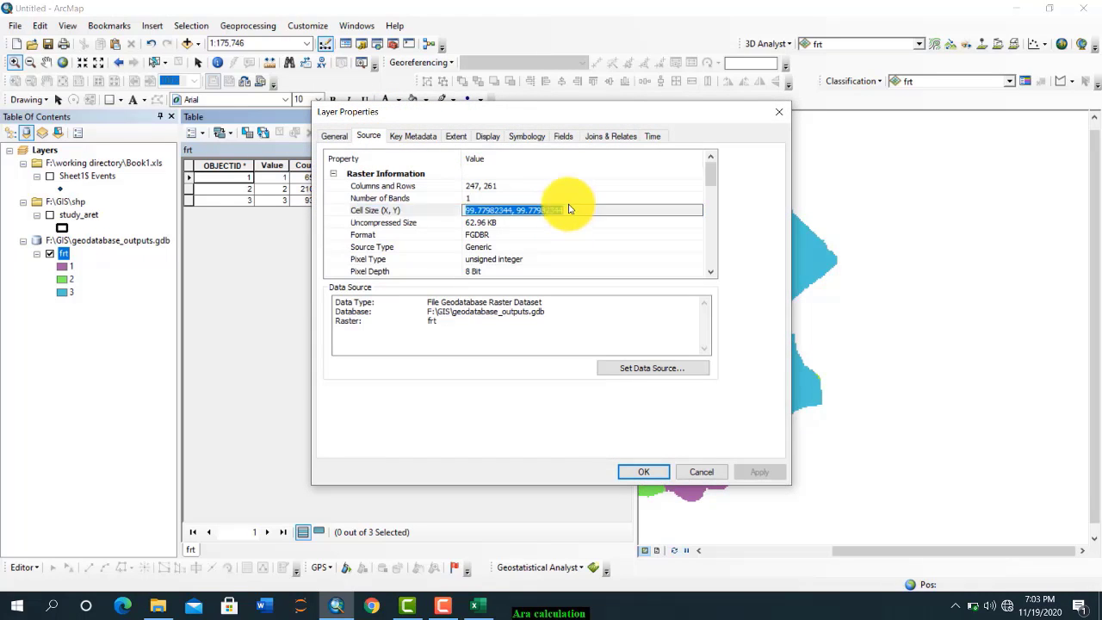
drag(564, 209, 518, 212)
key(ctrl+c)
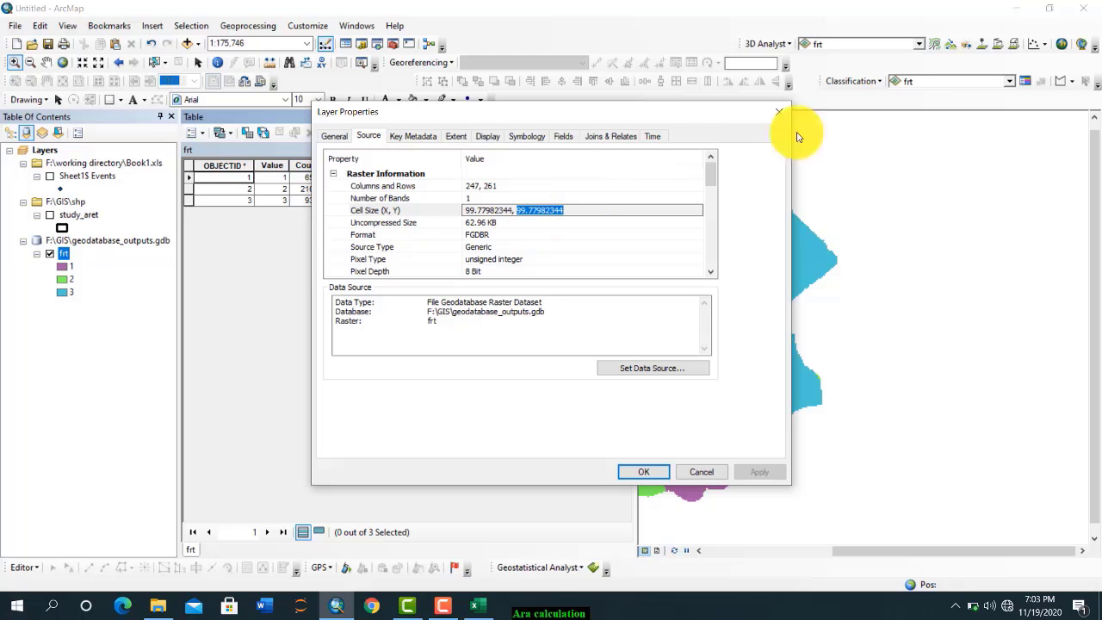
click(775, 112)
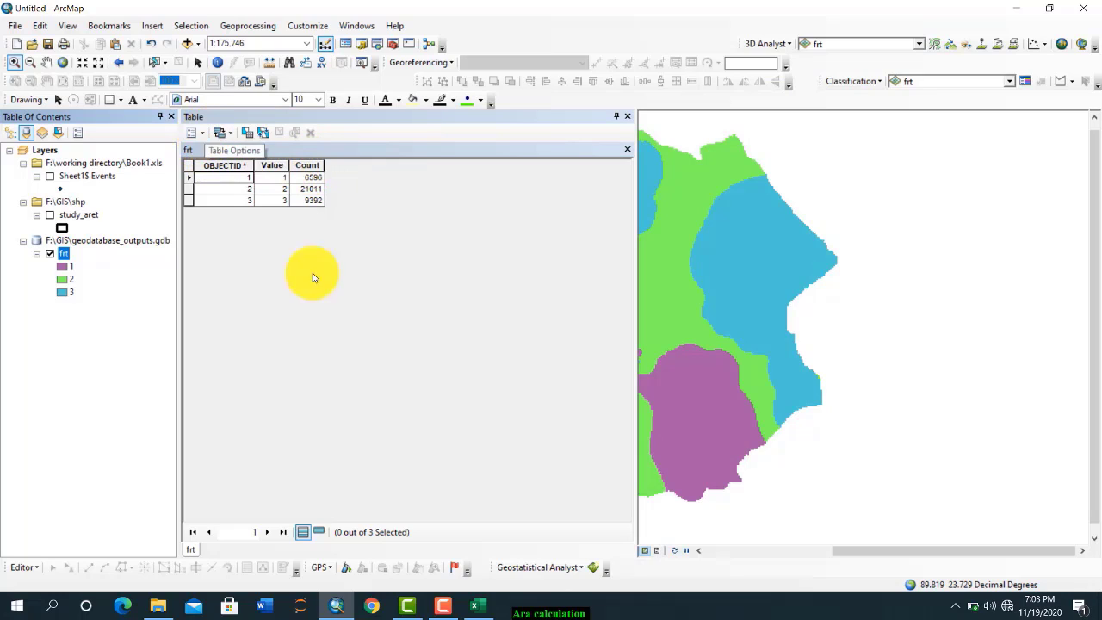
Step: Add a new Double field named Area to the frt attribute table
click(338, 165)
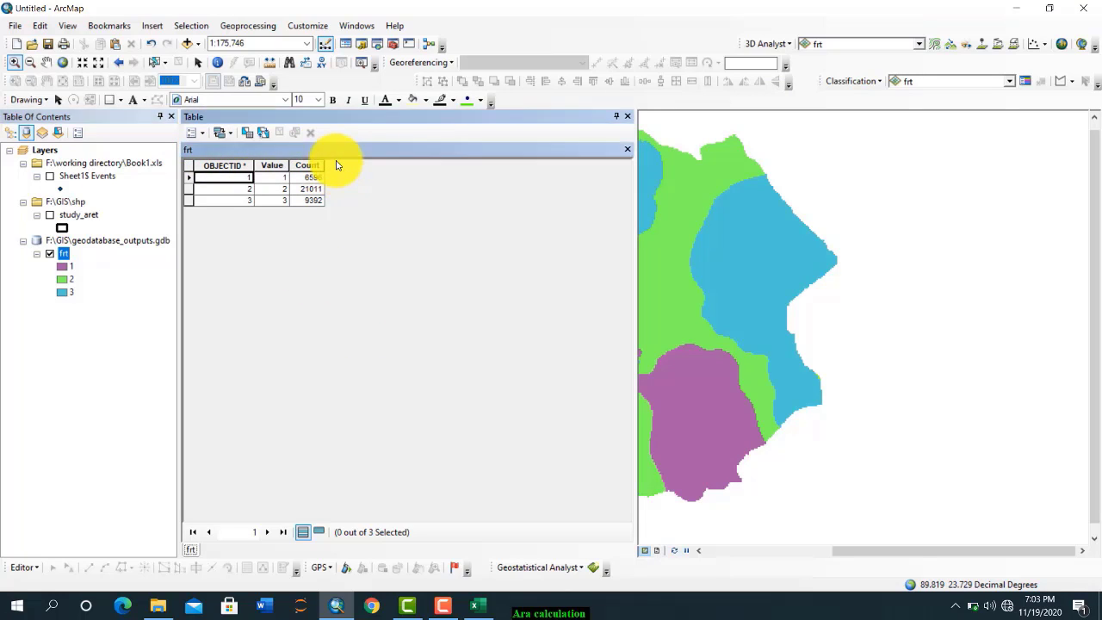
click(271, 201)
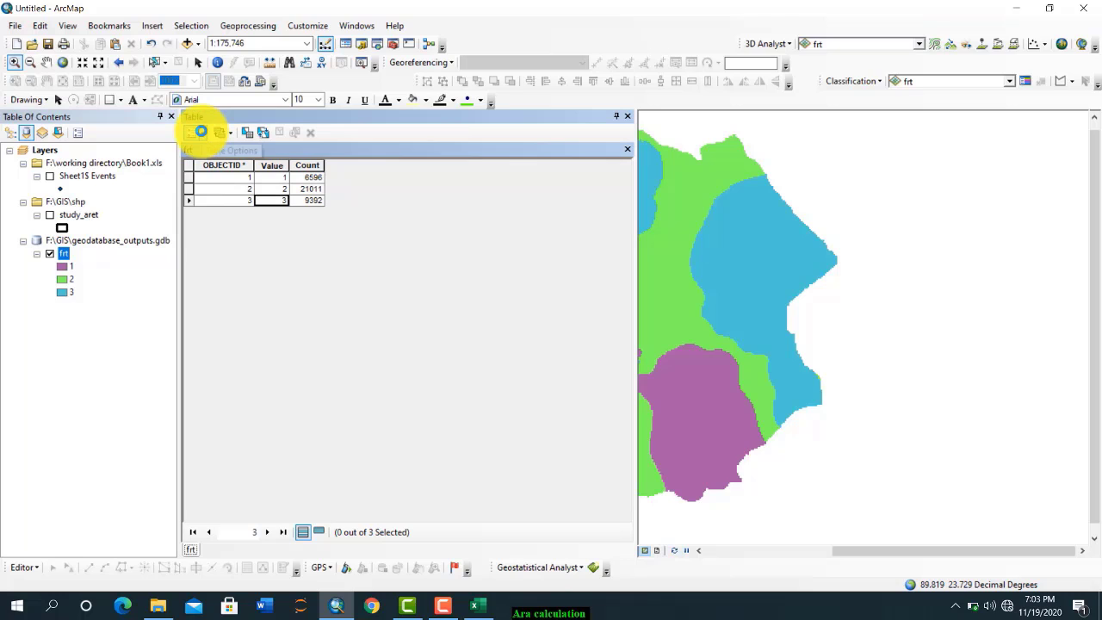
click(201, 132)
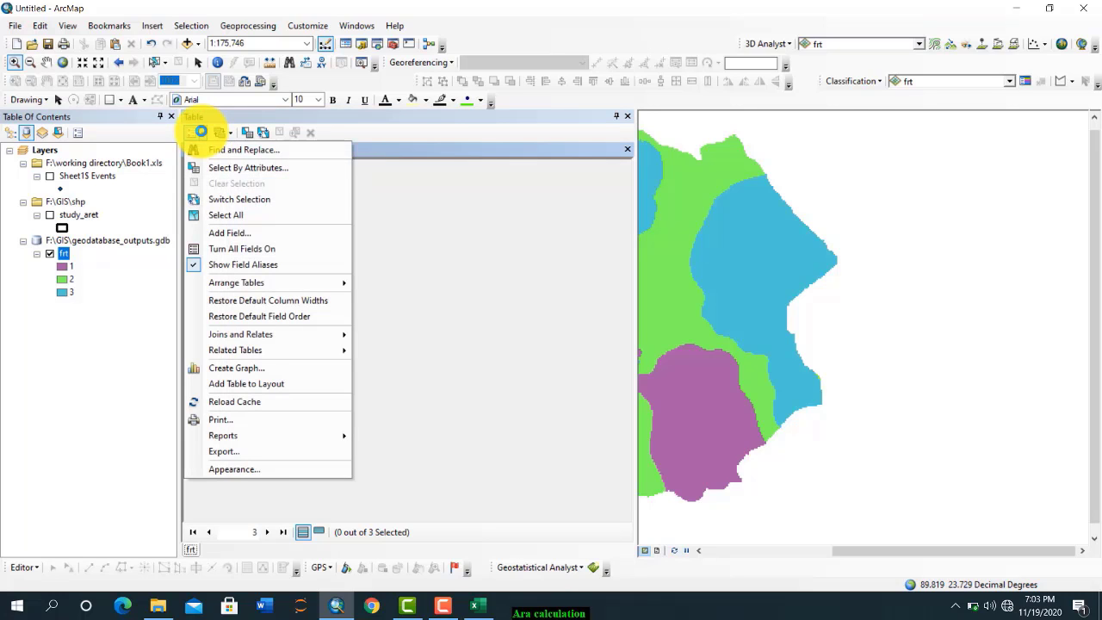
click(220, 233)
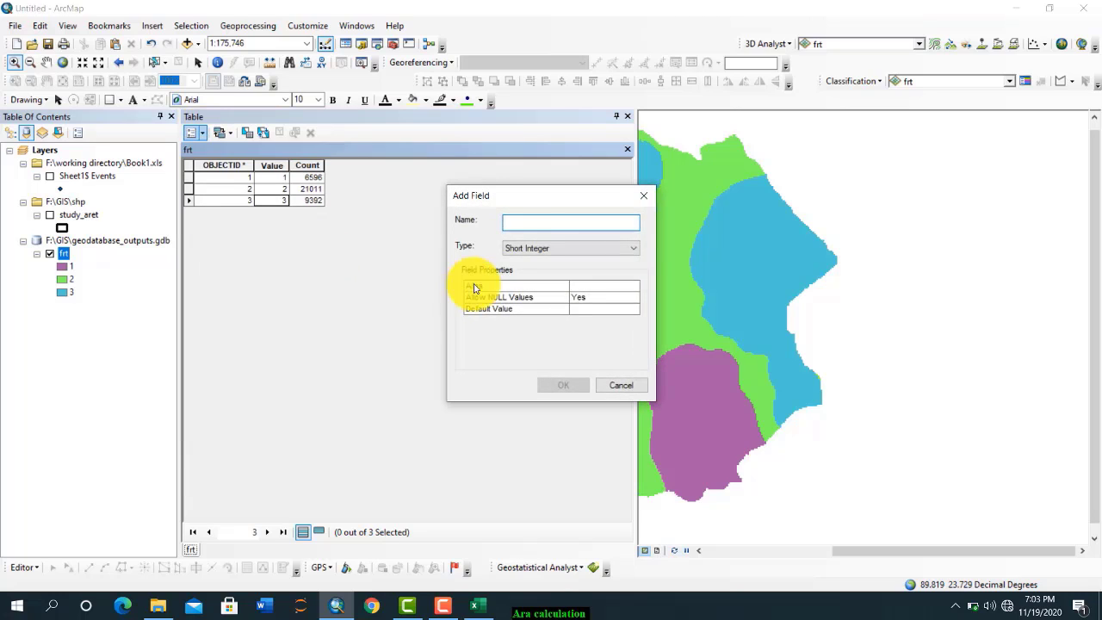
text(A)
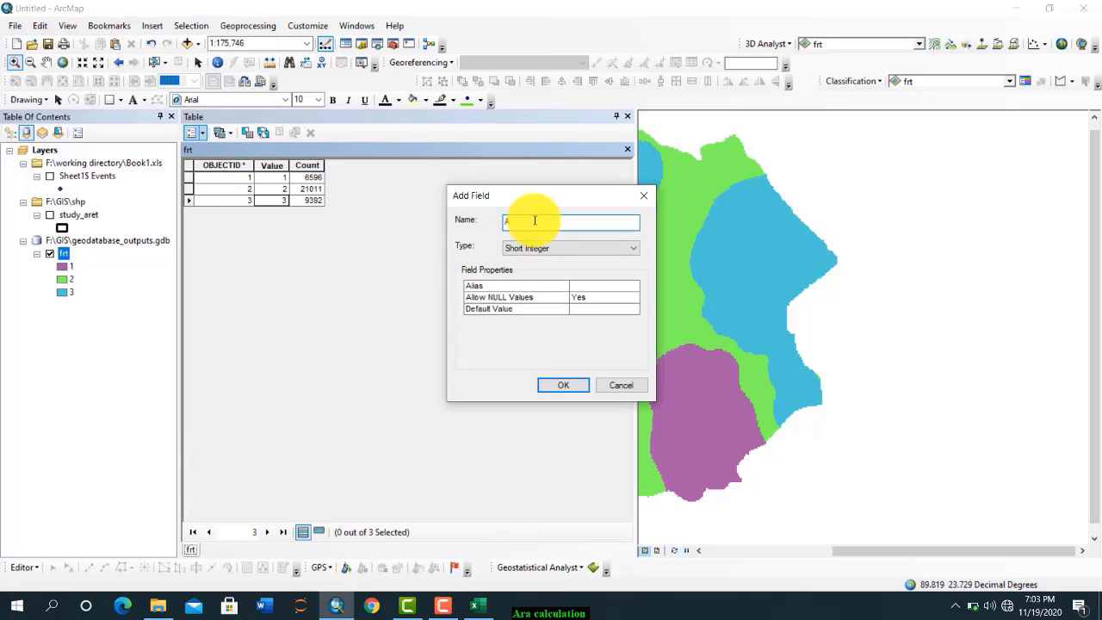
text(rea)
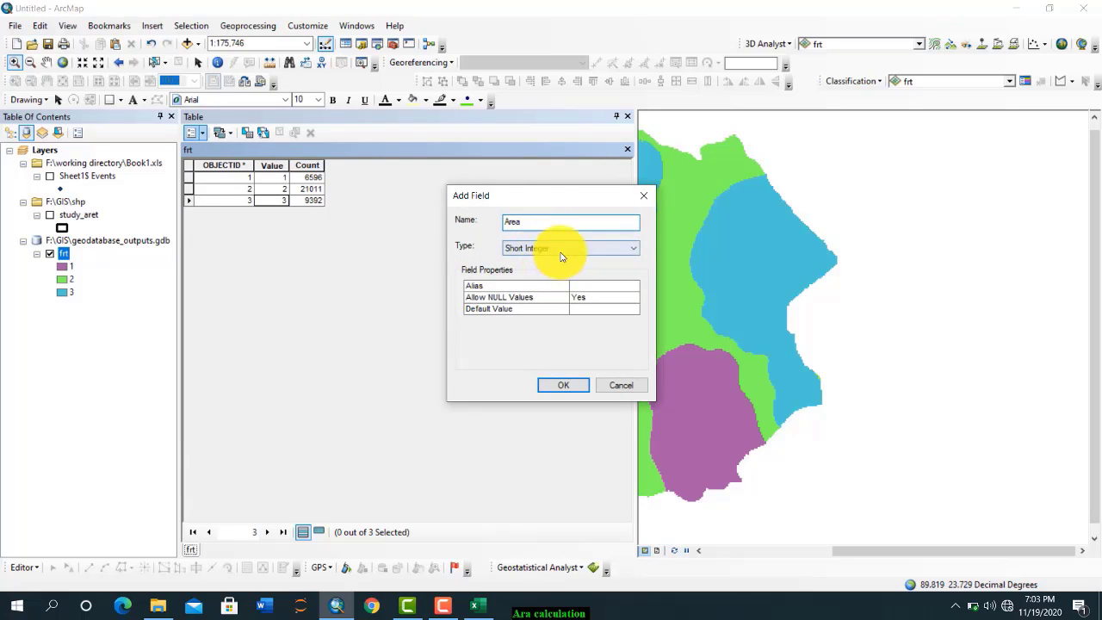
click(561, 248)
click(520, 291)
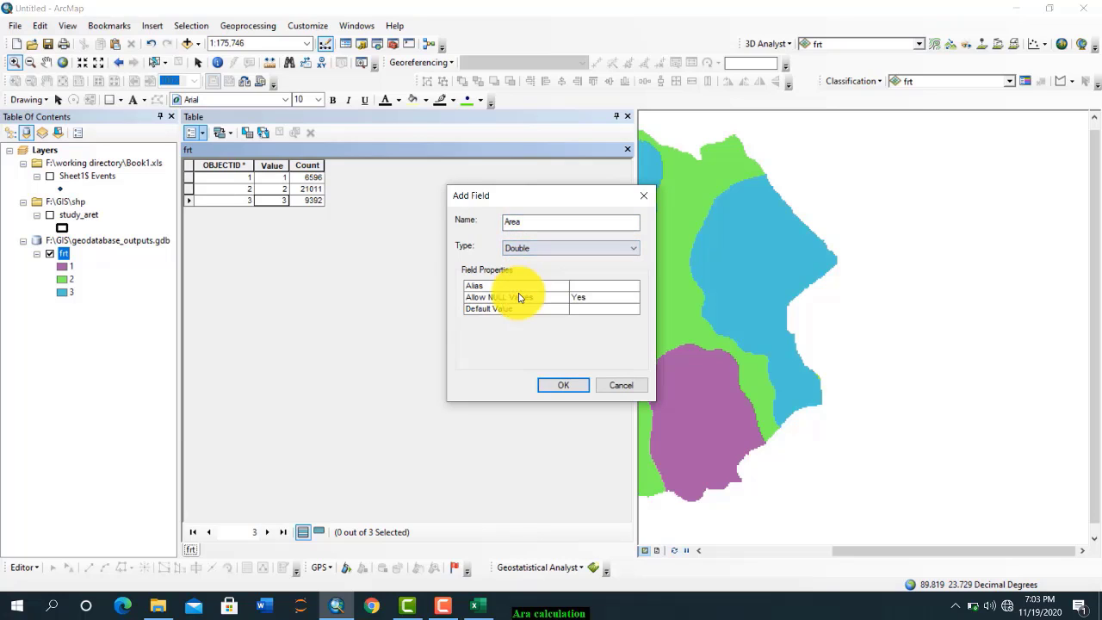
click(557, 387)
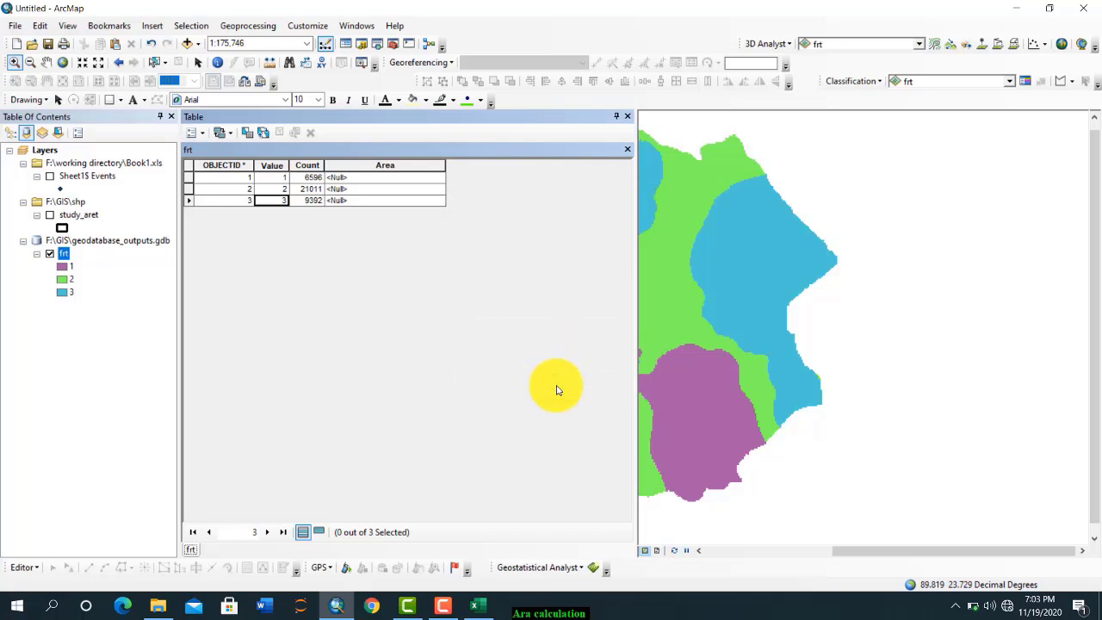
Step: Calculate Area as ([Count]*99.77982344*99.77982344)/1000000, giving 65.669863, 209.185793 and 93.506876 km²
right_click(398, 168)
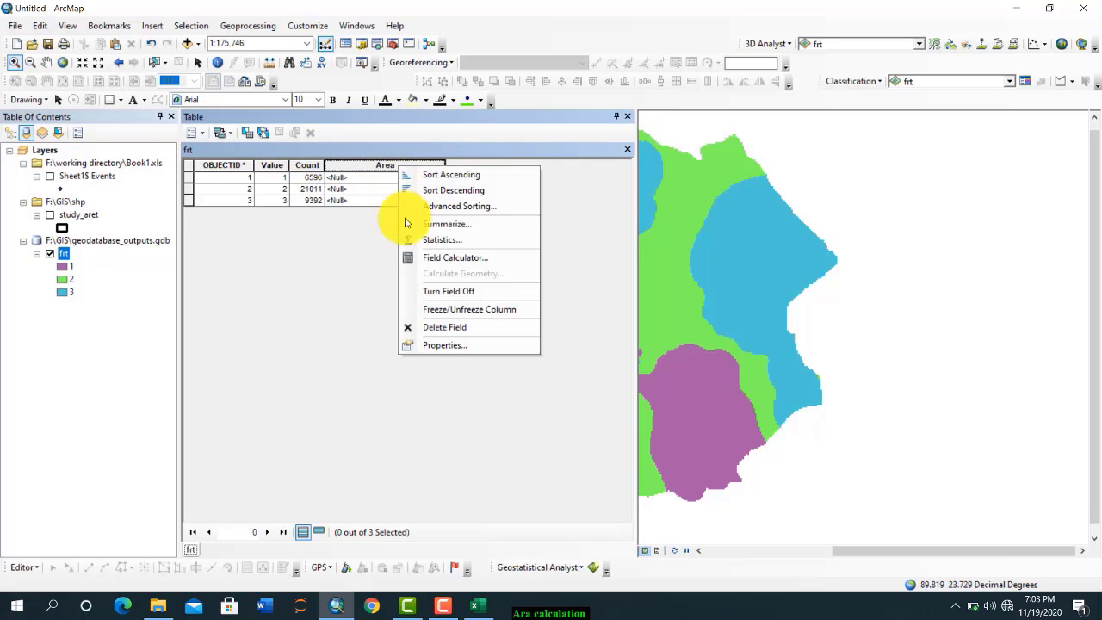
click(449, 257)
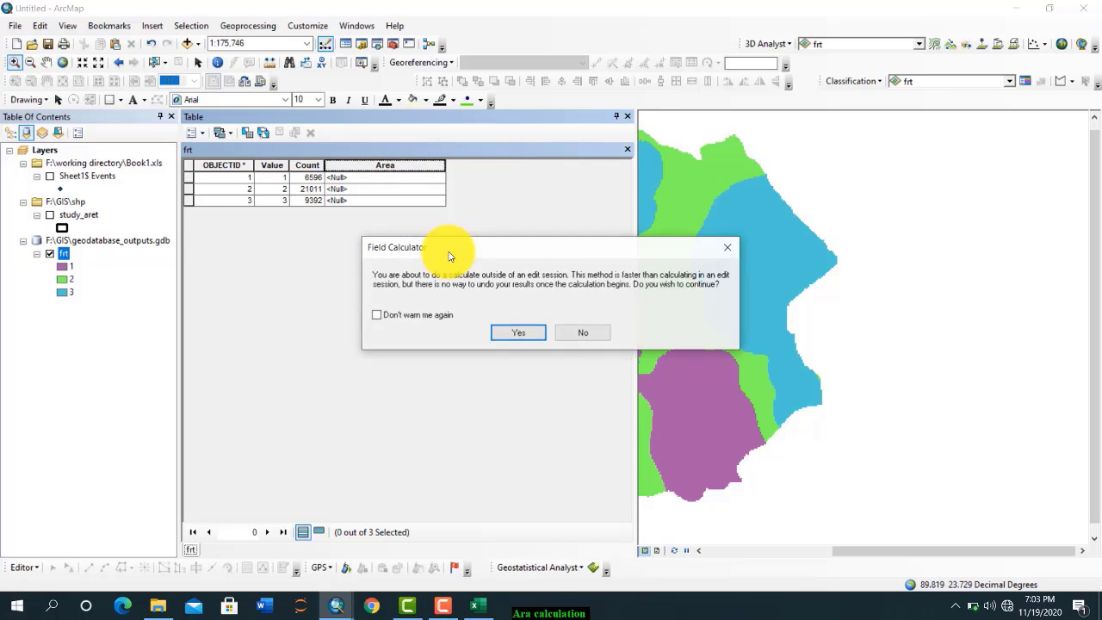
click(502, 340)
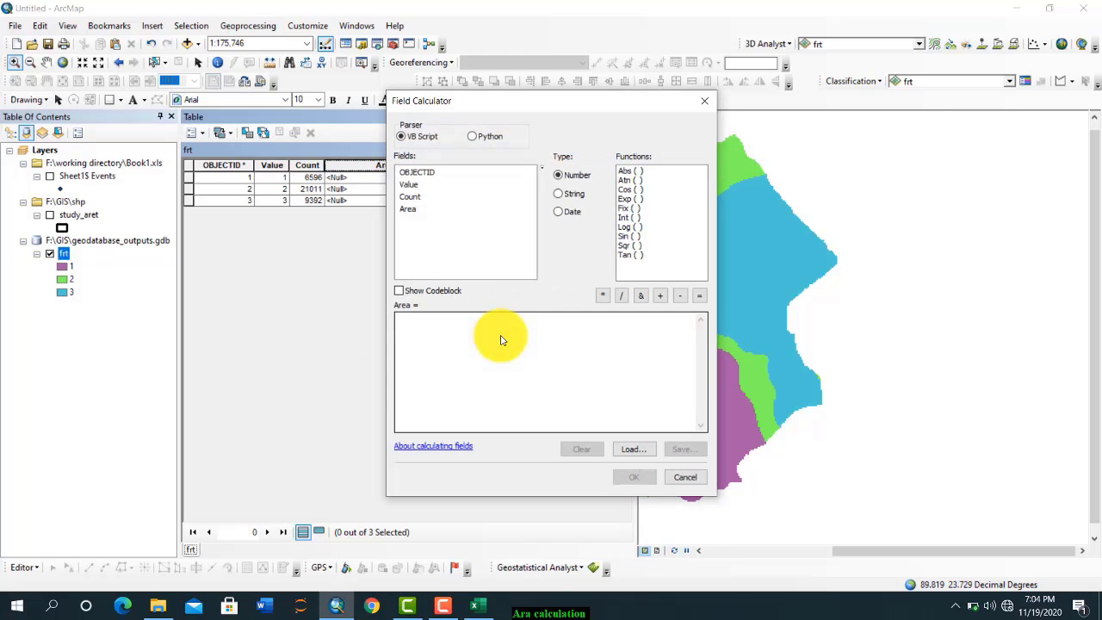
double_click(411, 197)
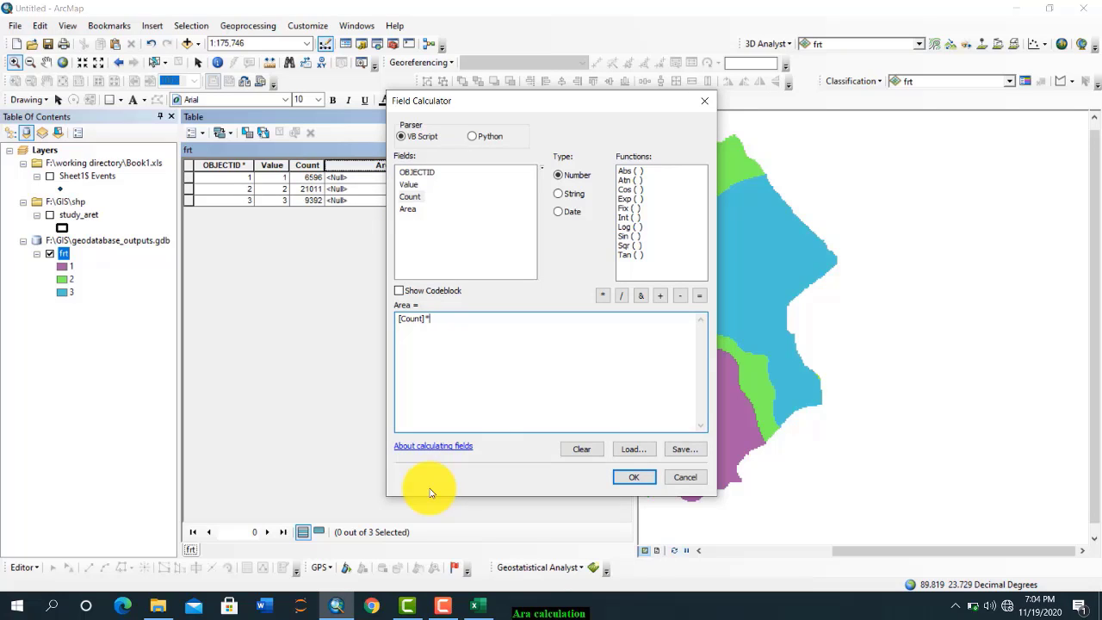
text(*)
key(ctrl+v)
key(ctrl+v)
text(()
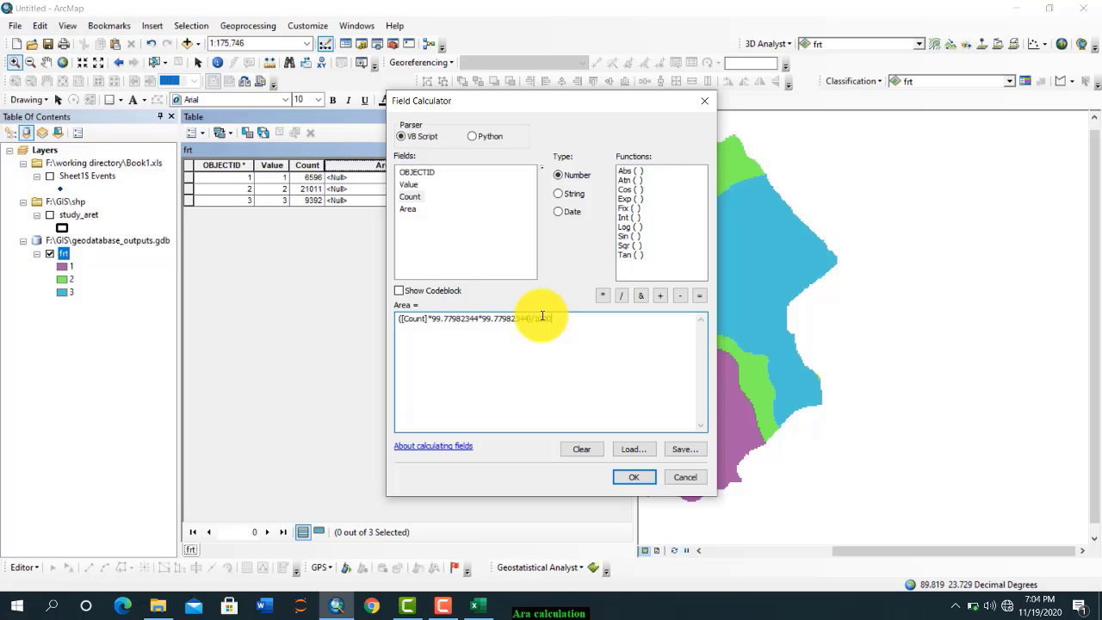
click(636, 482)
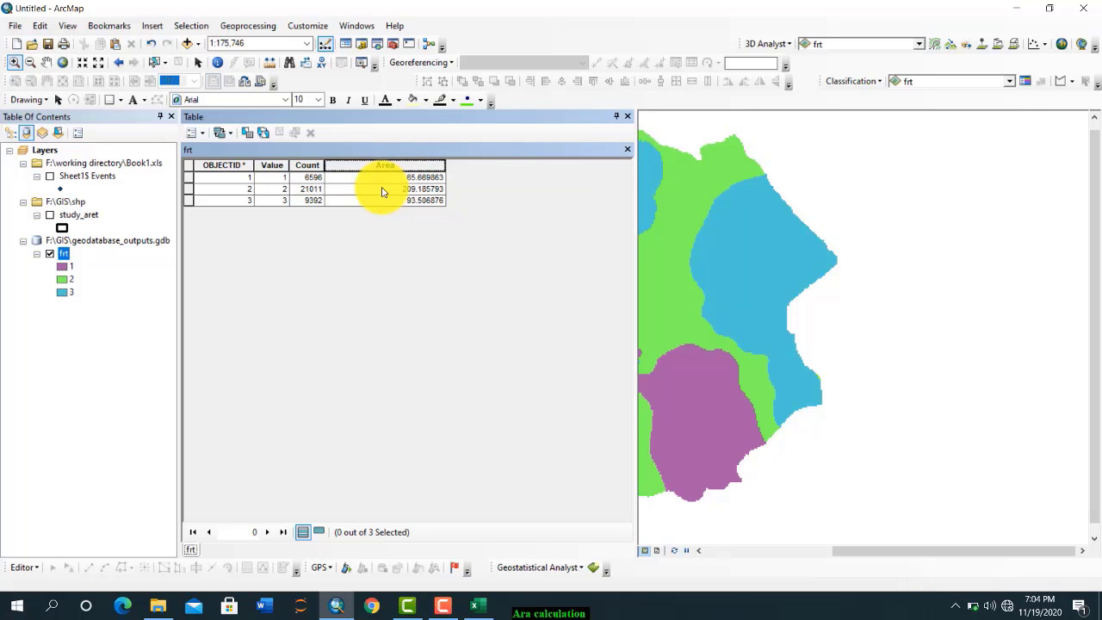
Step: Undock the attribute table, highlight class 1 on the map, and re-dock the table as a tall left panel
click(581, 122)
drag(580, 122, 456, 109)
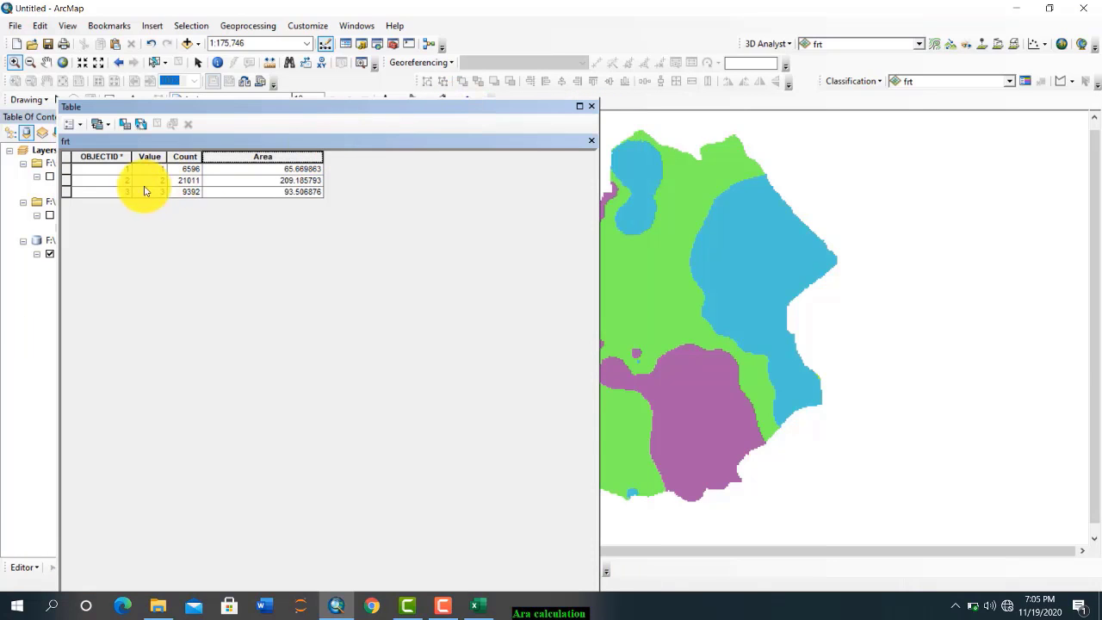
click(62, 170)
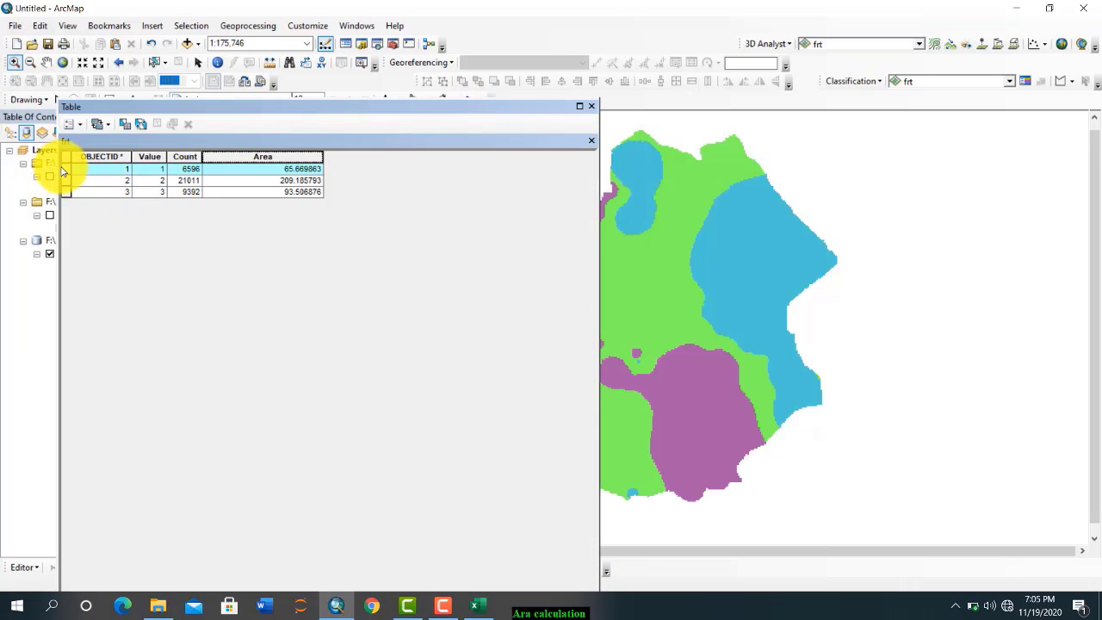
drag(446, 107, 399, 81)
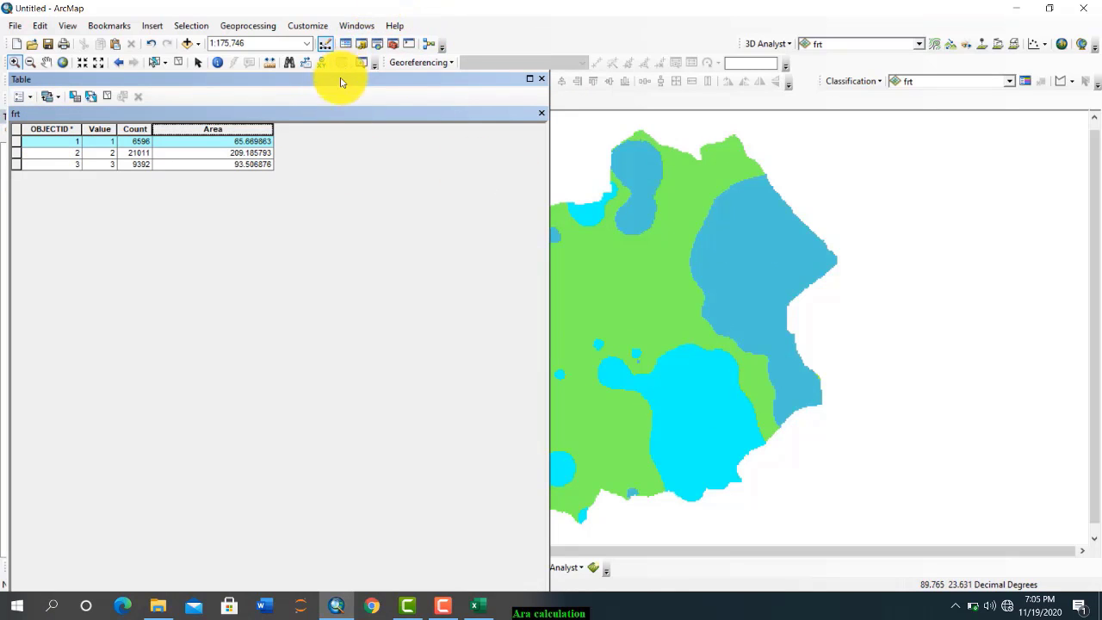
drag(336, 81, 251, 192)
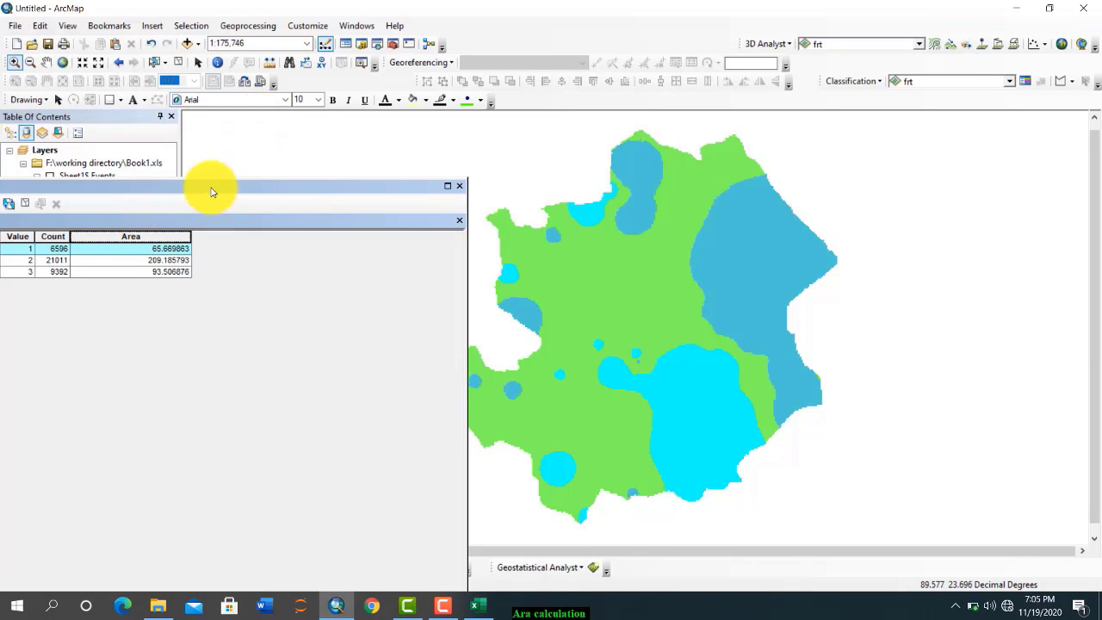
drag(213, 192, 315, 100)
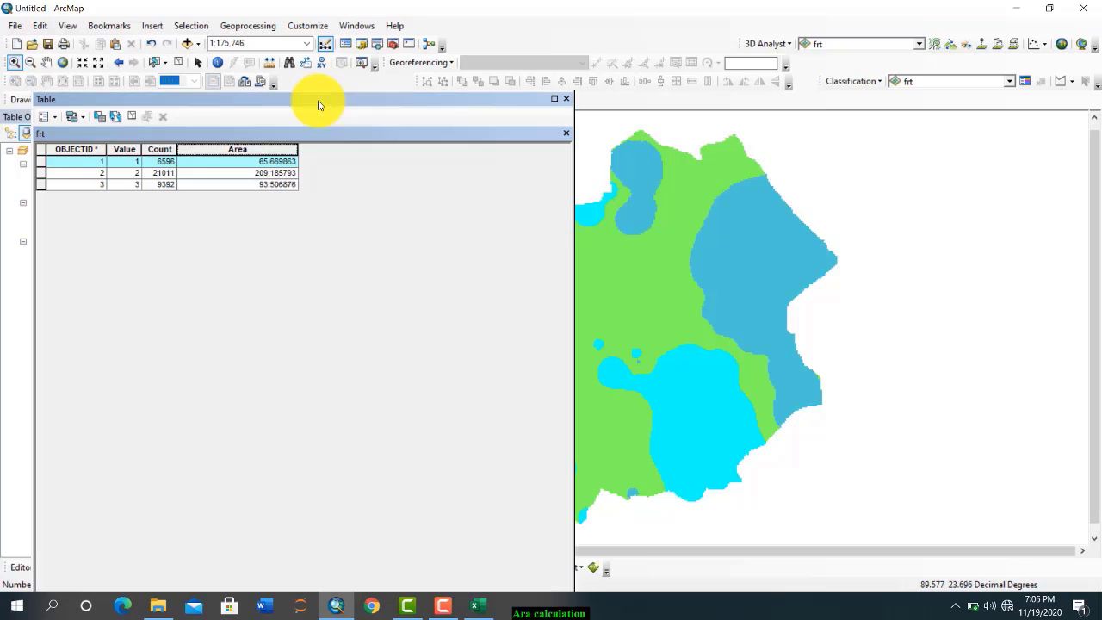
Step: Highlight classes 2 and 3 on the map, then close the attribute table
click(37, 174)
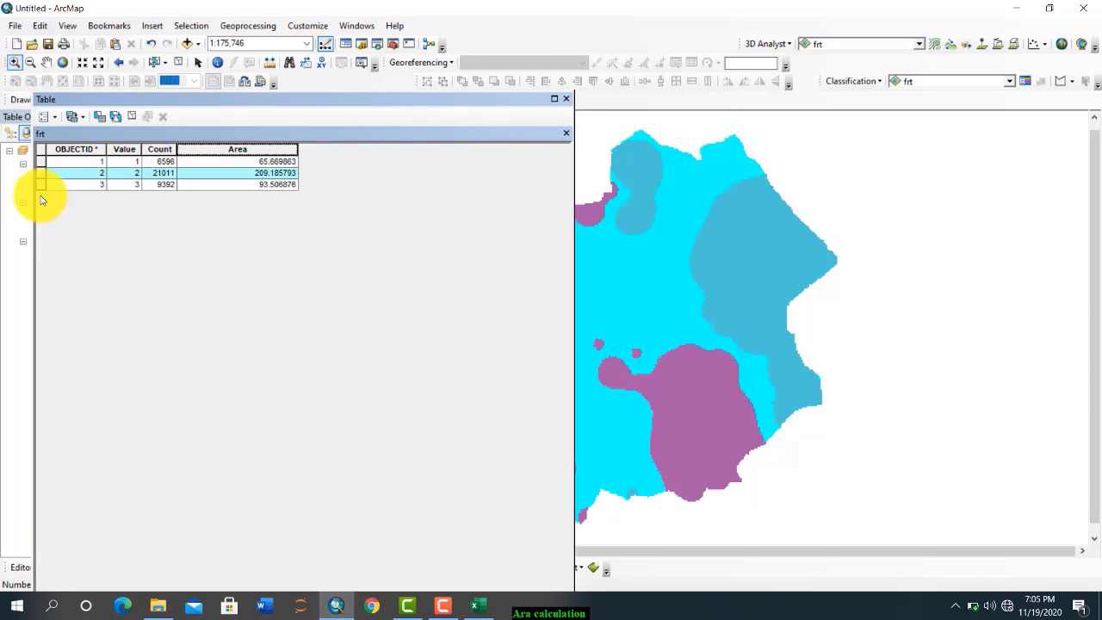
click(39, 186)
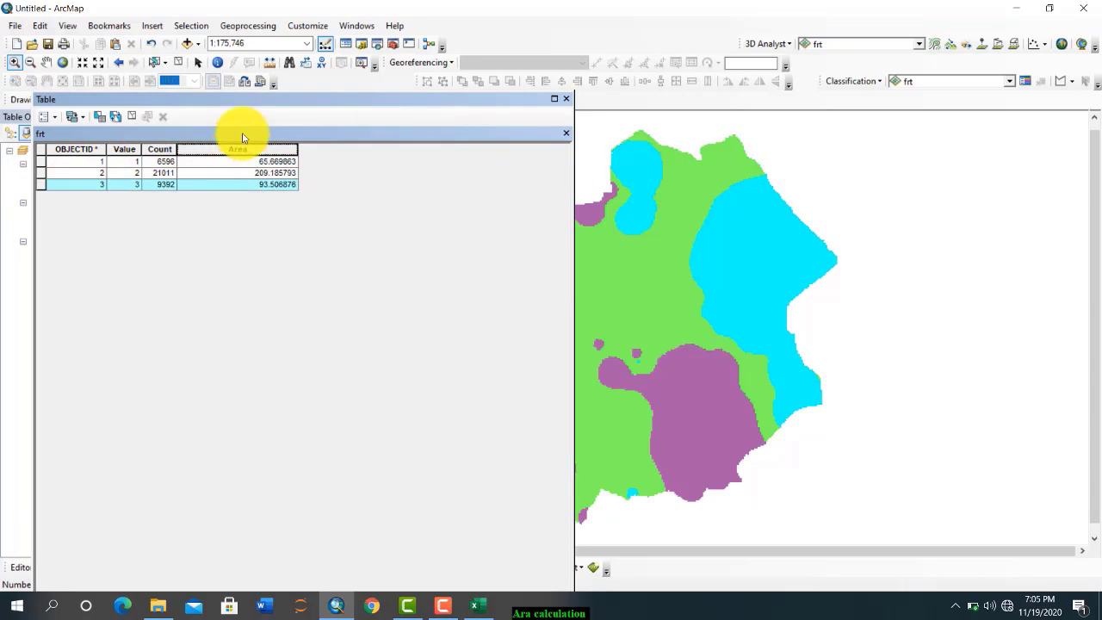
click(565, 99)
drag(567, 364, 831, 489)
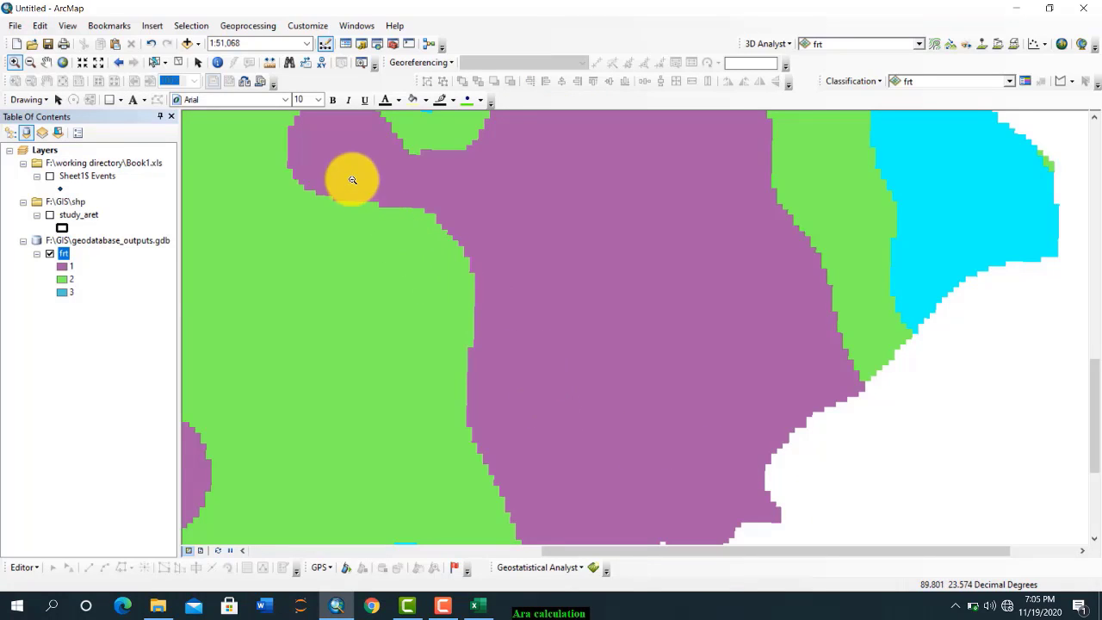
Step: Zoom in on the purple–green class boundary until the individual raster cells are visible
drag(266, 155, 537, 249)
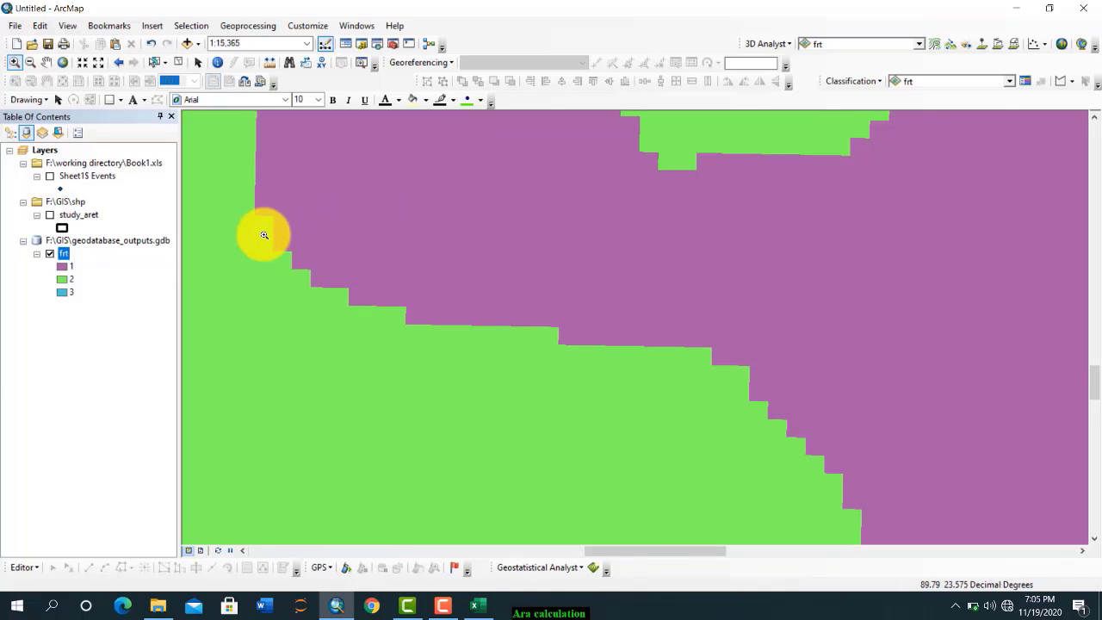
drag(263, 233, 531, 377)
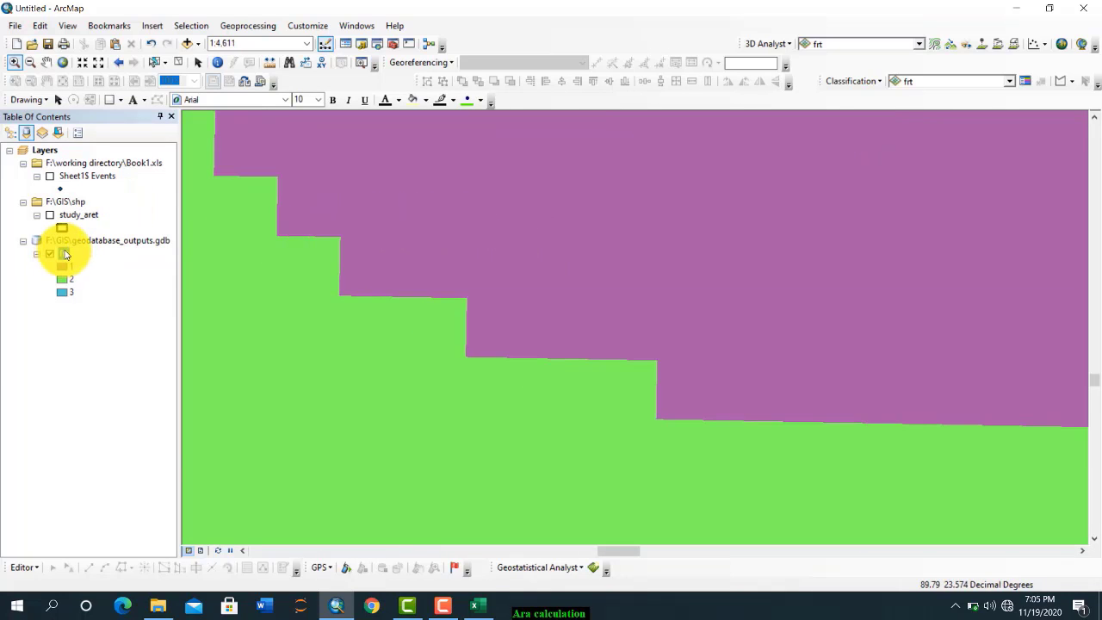
right_click(66, 254)
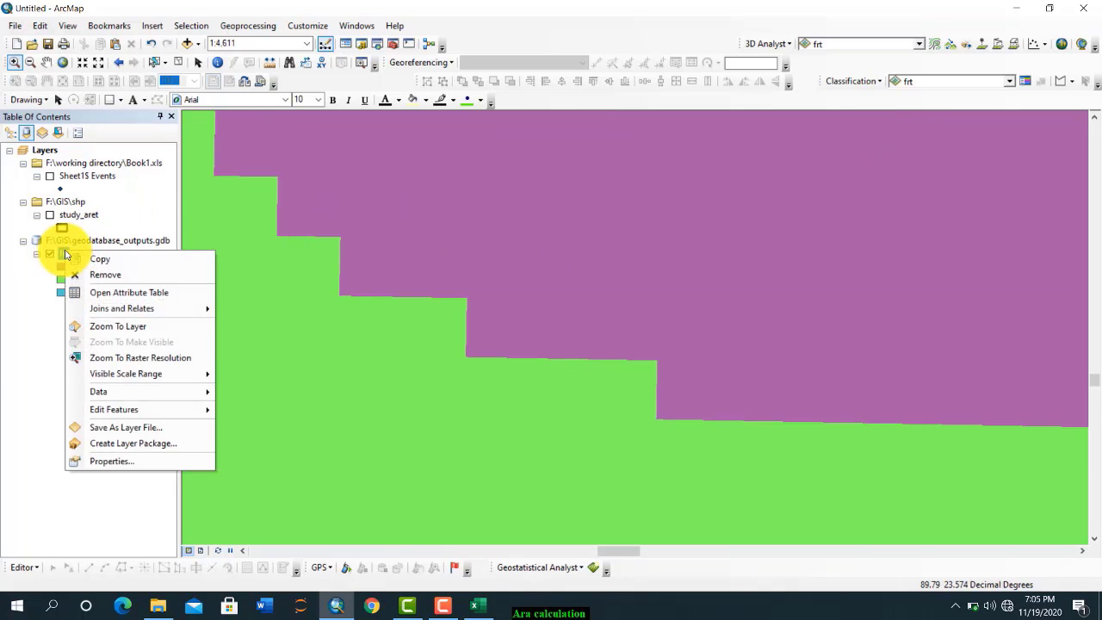
Step: Set the frt layer's display resampling to Bilinear Interpolation and apply it
click(146, 464)
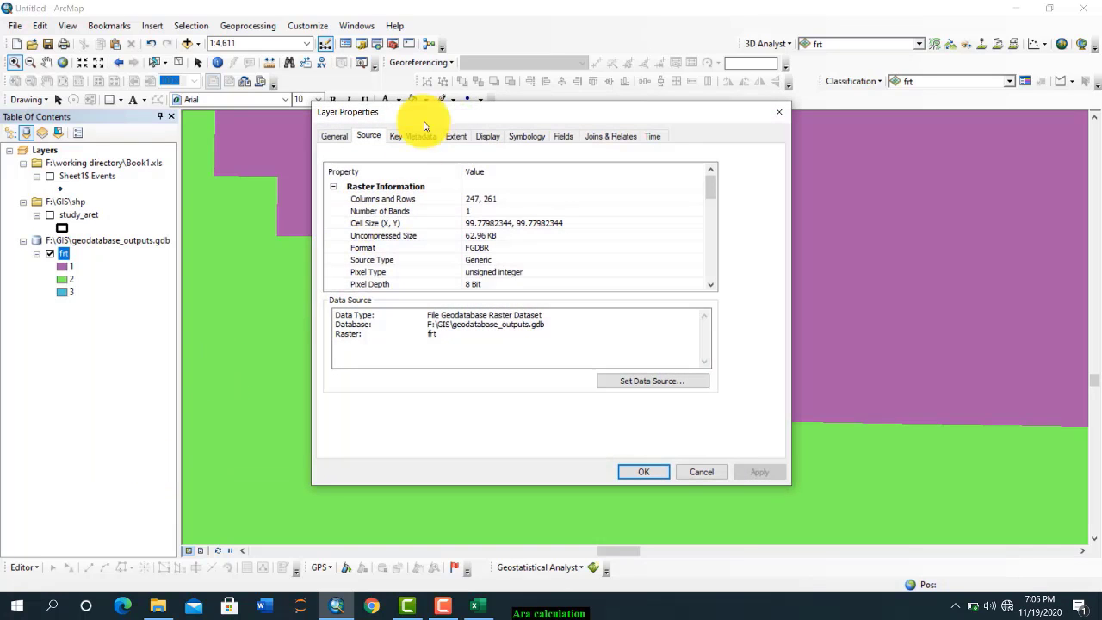
click(485, 137)
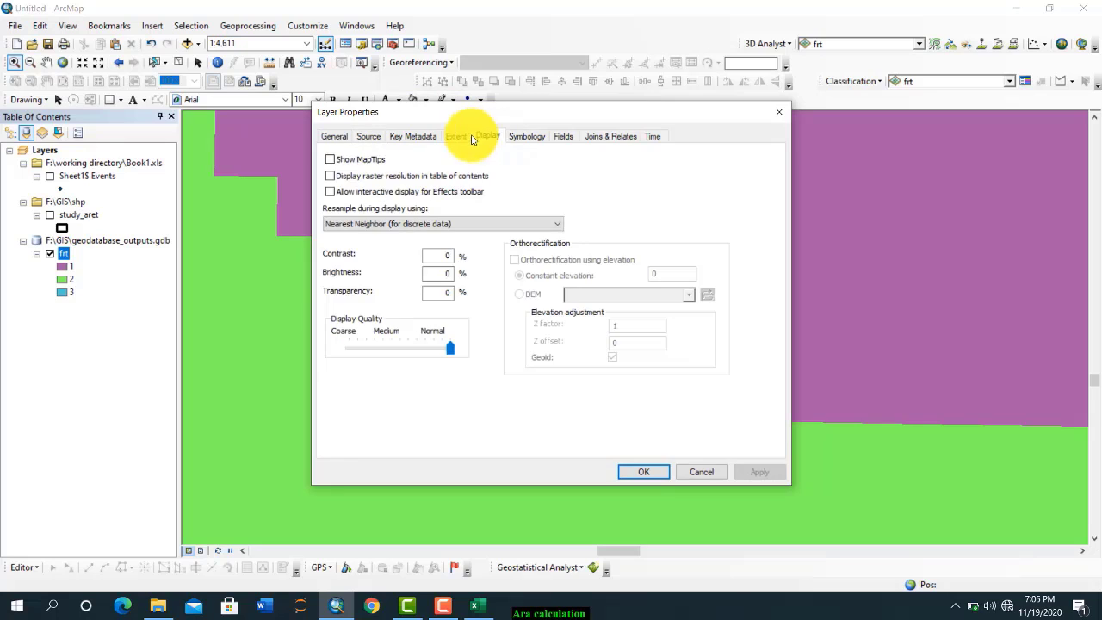
click(377, 224)
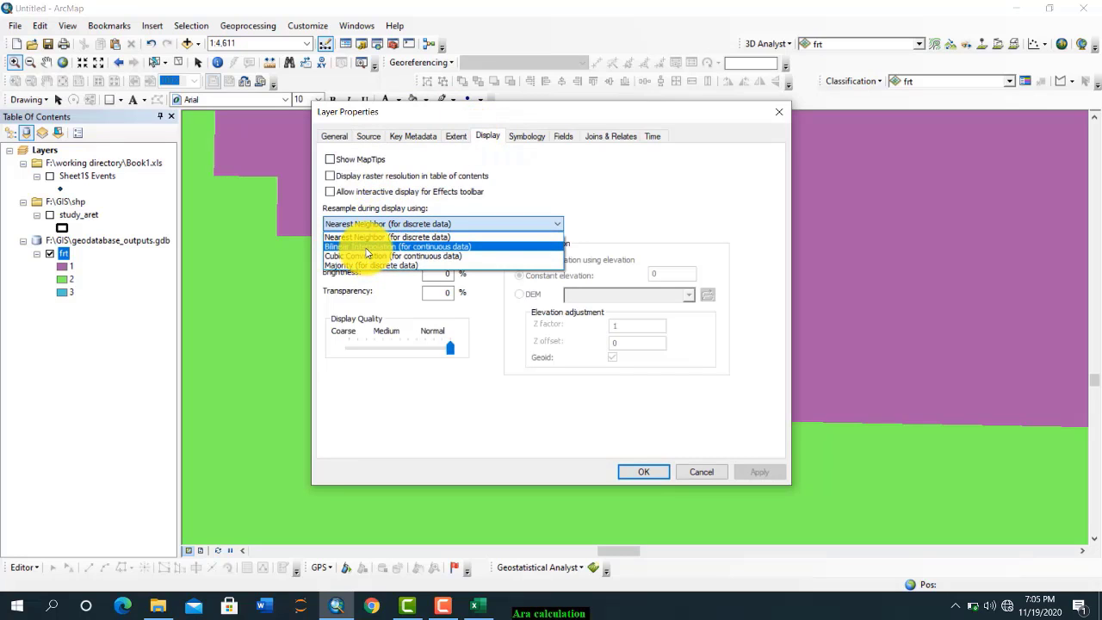
click(366, 247)
click(759, 472)
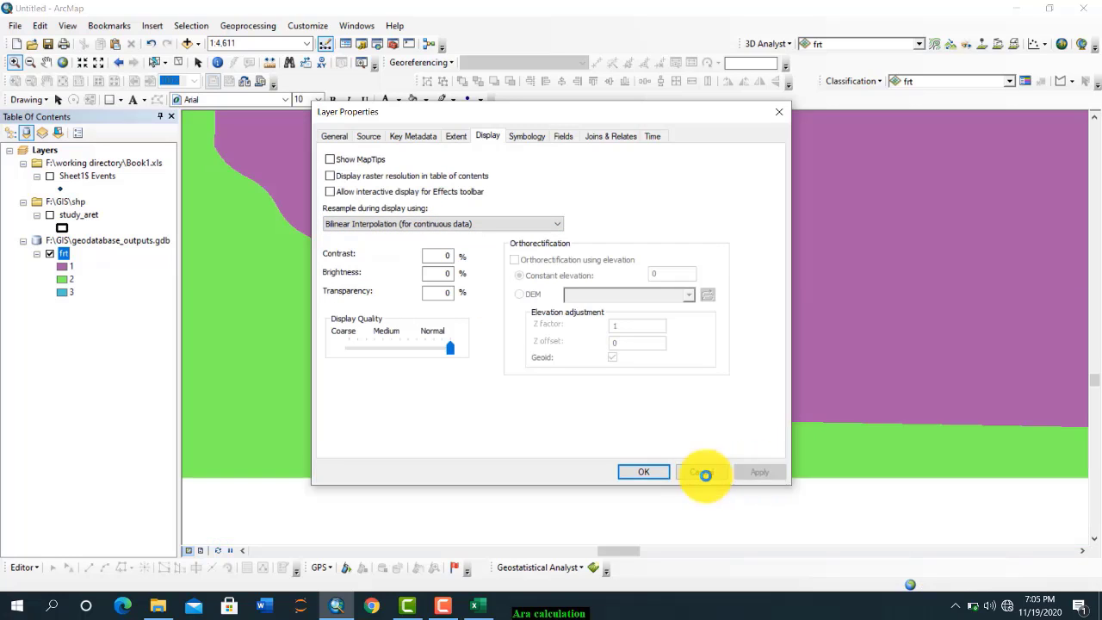
click(653, 476)
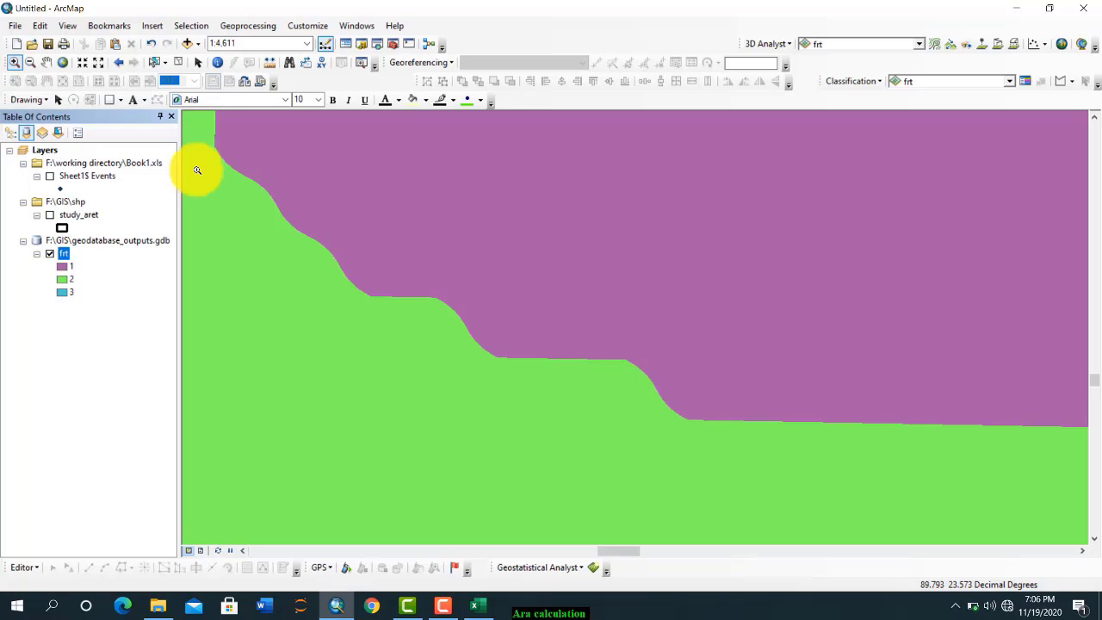
Step: Return the map to full extent and switch on the study_aret boundary layer
click(65, 62)
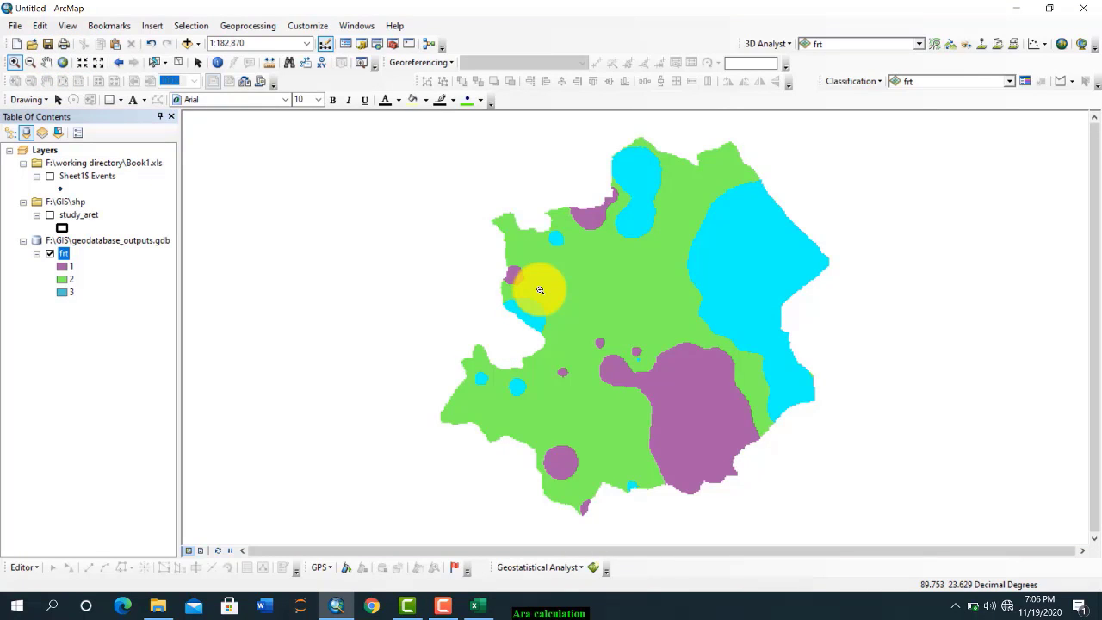
drag(540, 290, 733, 359)
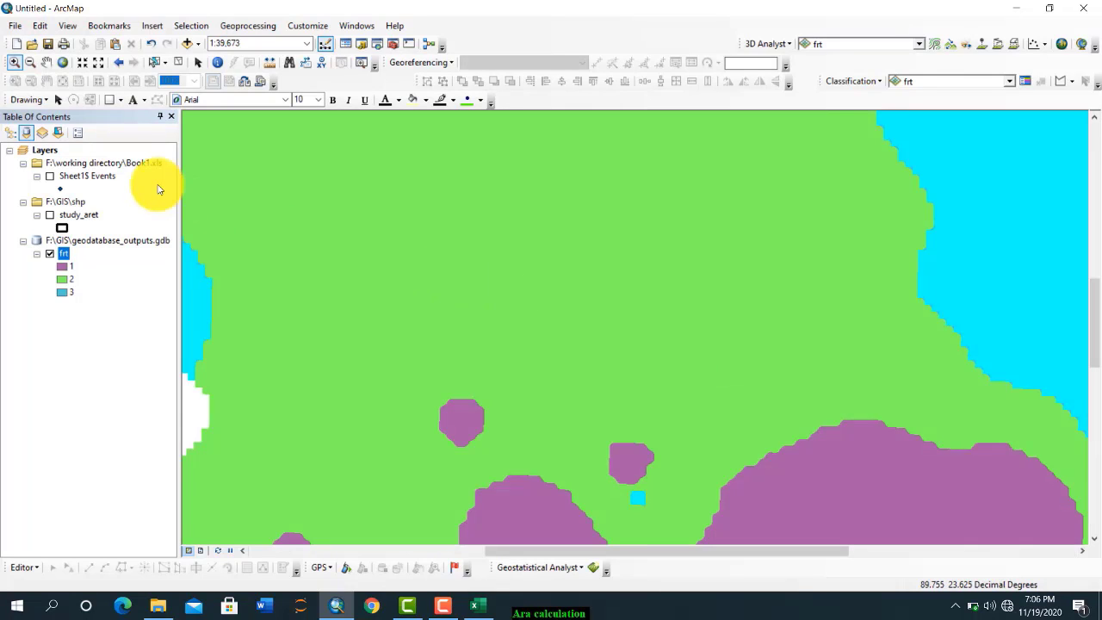
click(62, 62)
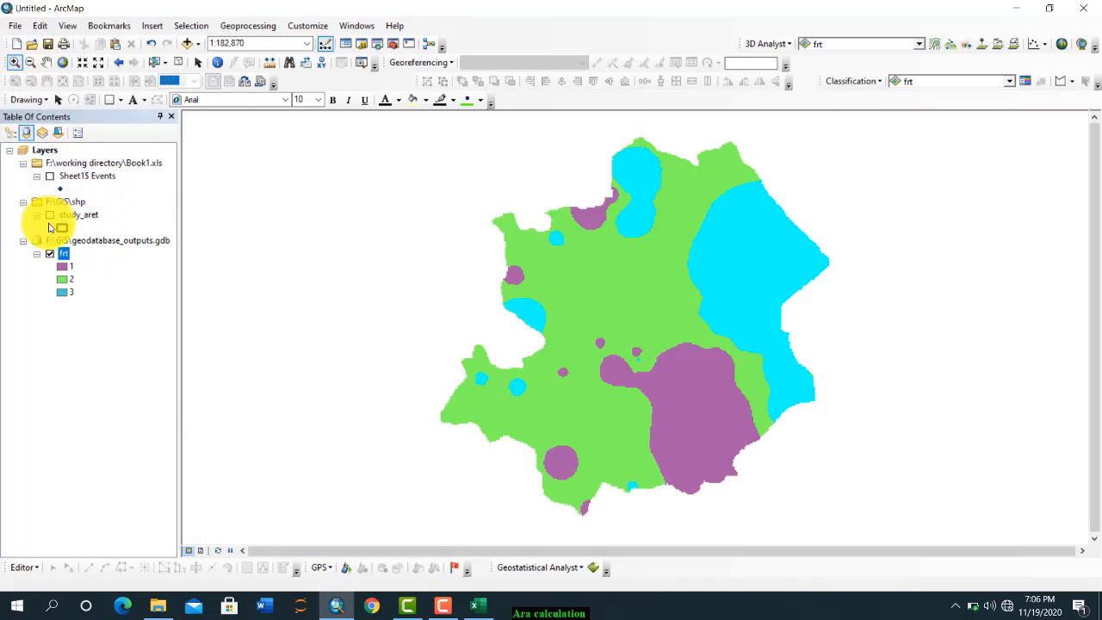
click(50, 214)
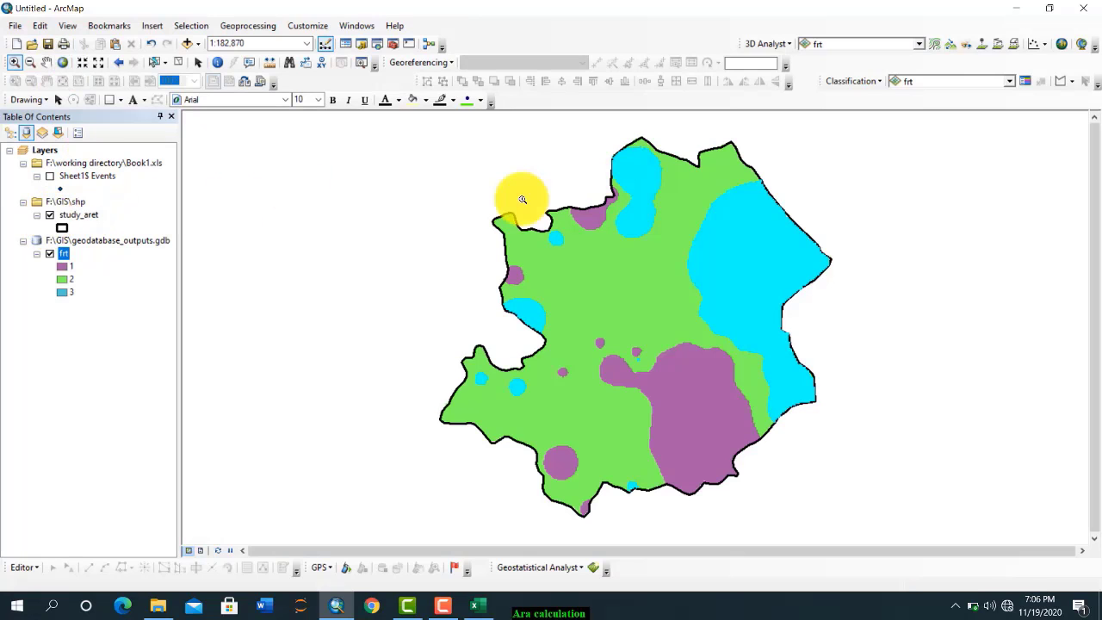